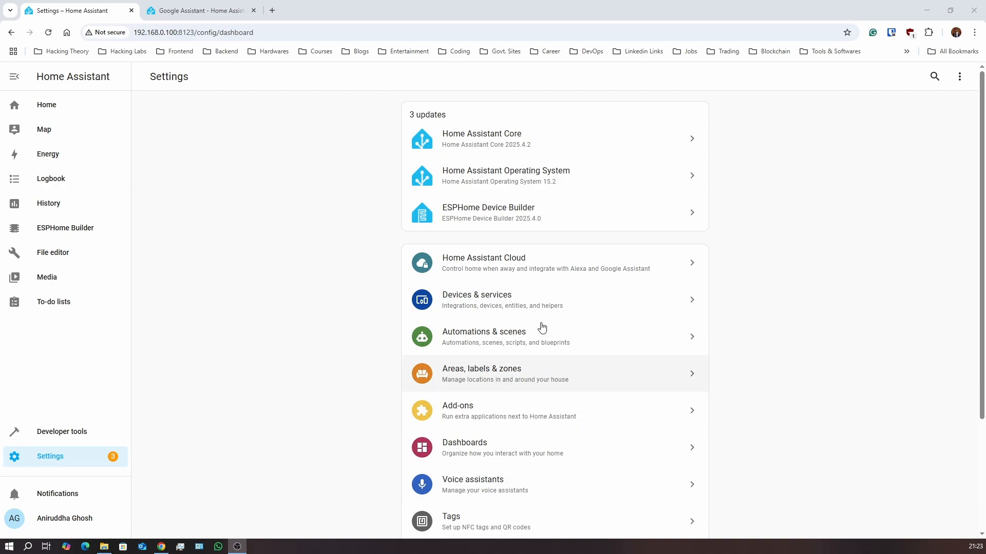
Visit the Home Assistant Cloud sign-in page twice, returning to the Settings dashboard each time
click(539, 263)
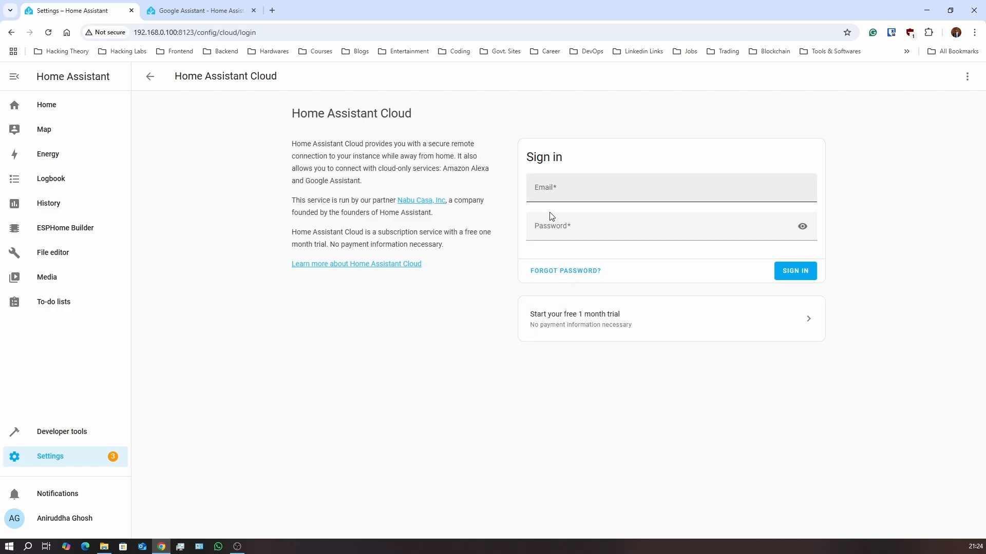
click(149, 77)
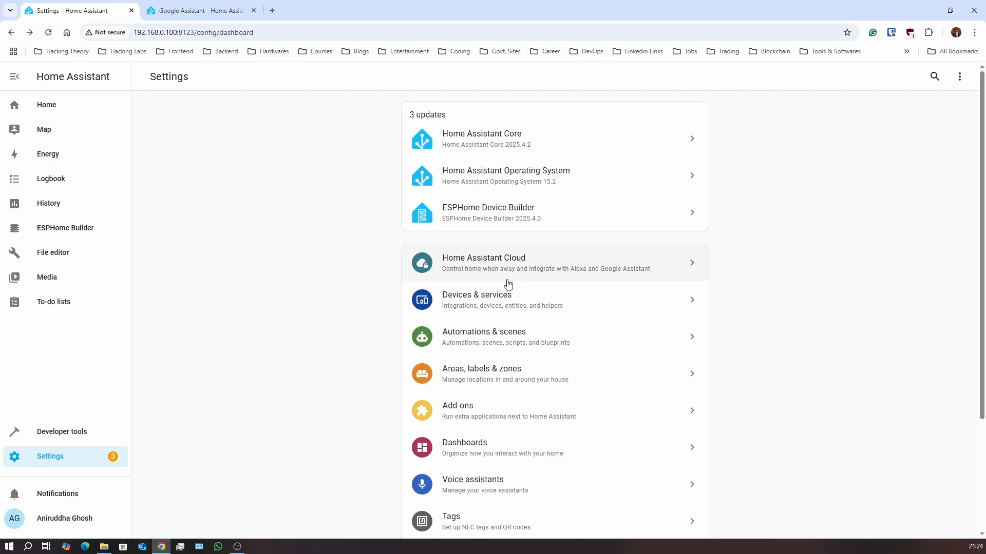
click(565, 276)
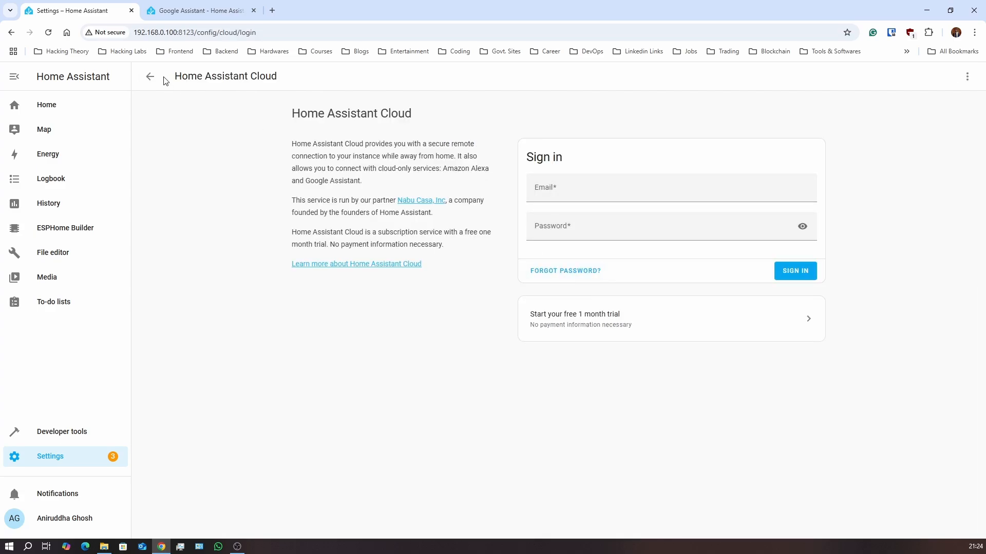
click(150, 76)
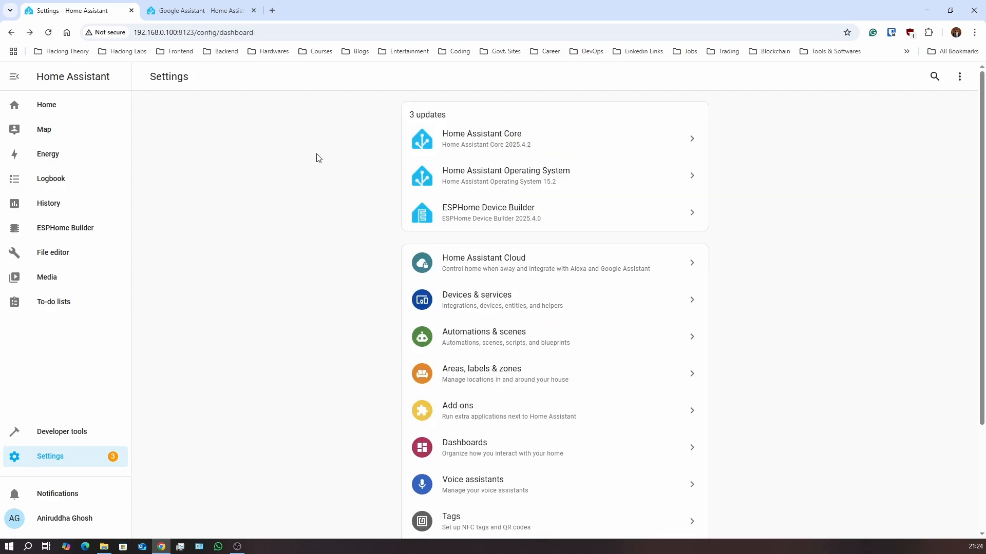
Read the Manual setup section of the Google Assistant integration docs, then close that tab
click(174, 15)
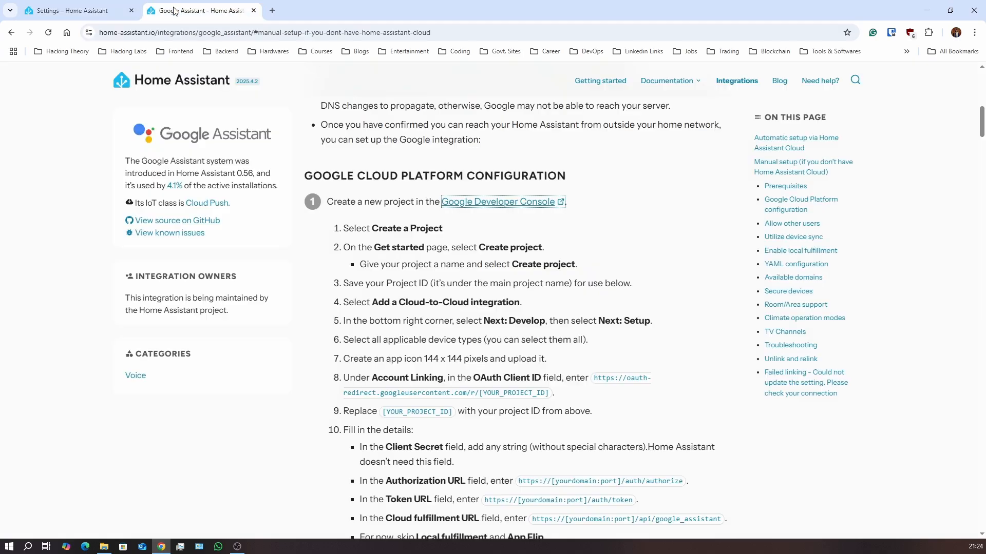
scroll(296, 182, up, 15)
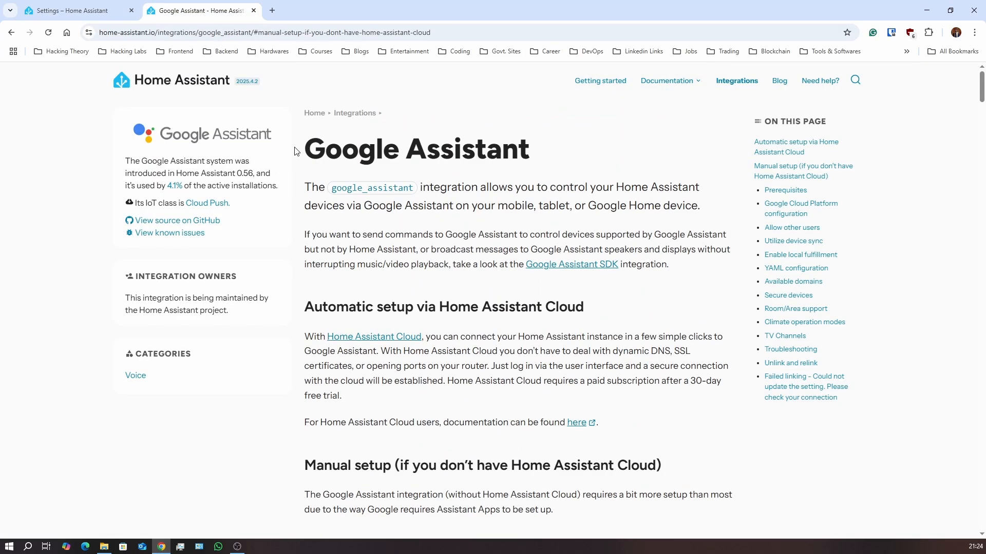
scroll(370, 174, down, 3)
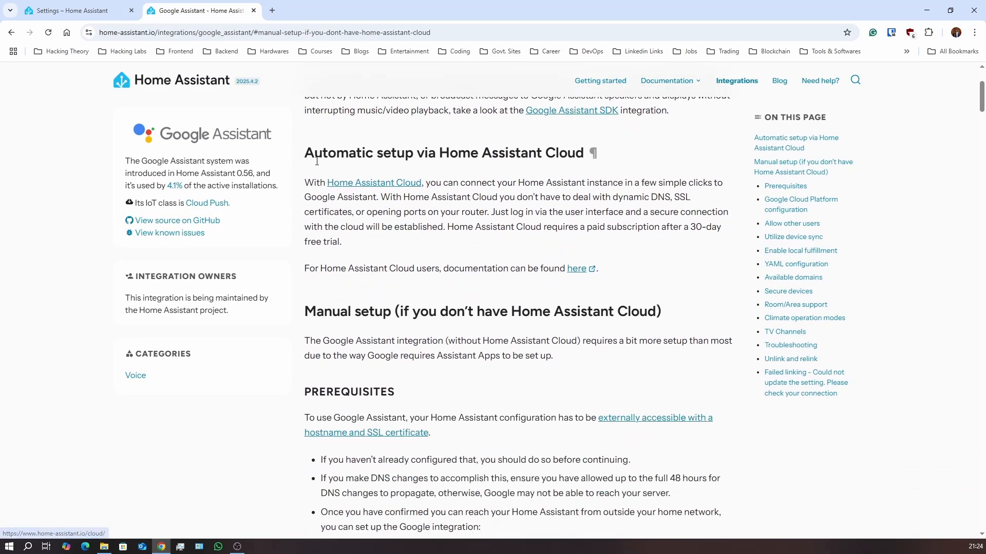
drag(301, 158, 590, 154)
click(479, 168)
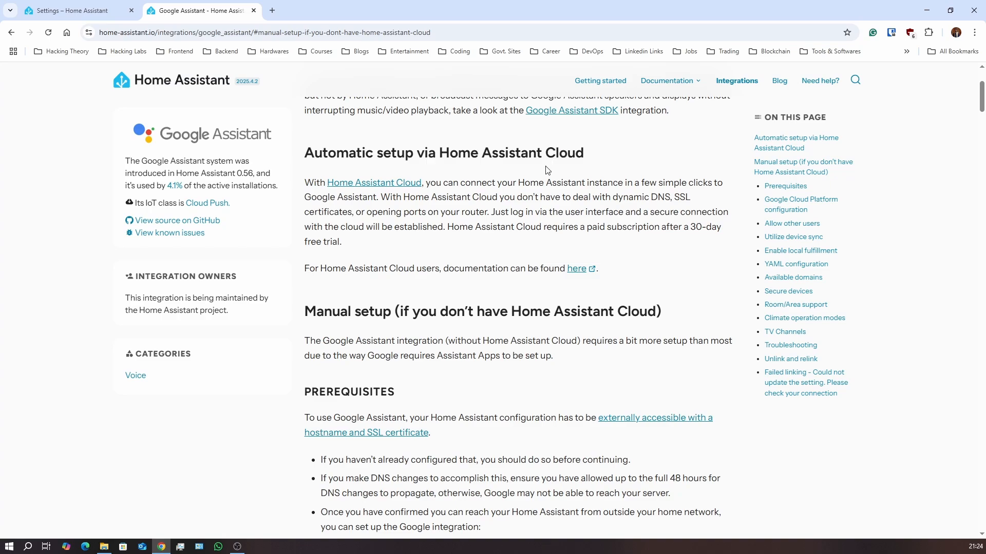
scroll(368, 236, down, 3)
drag(304, 157, 662, 162)
click(477, 164)
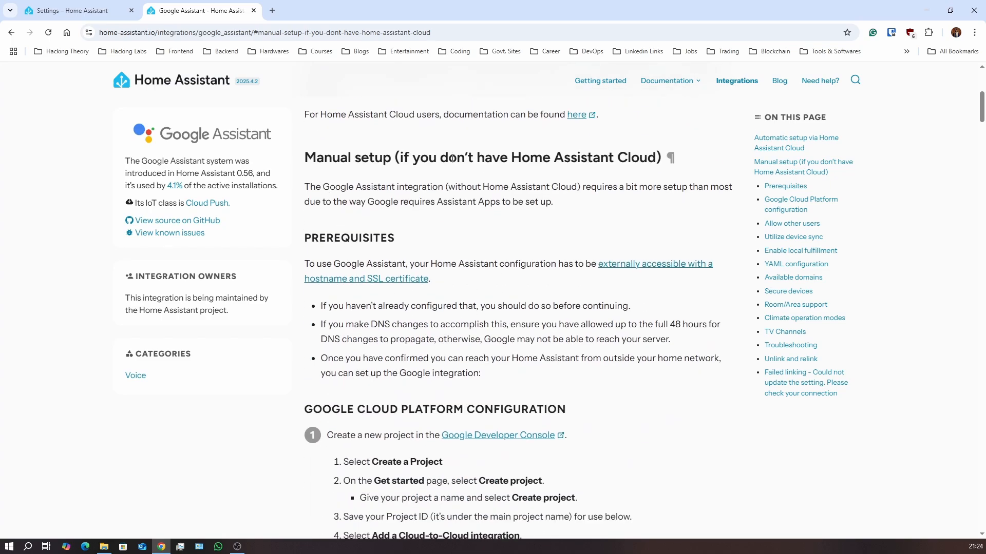
scroll(451, 159, down, 2)
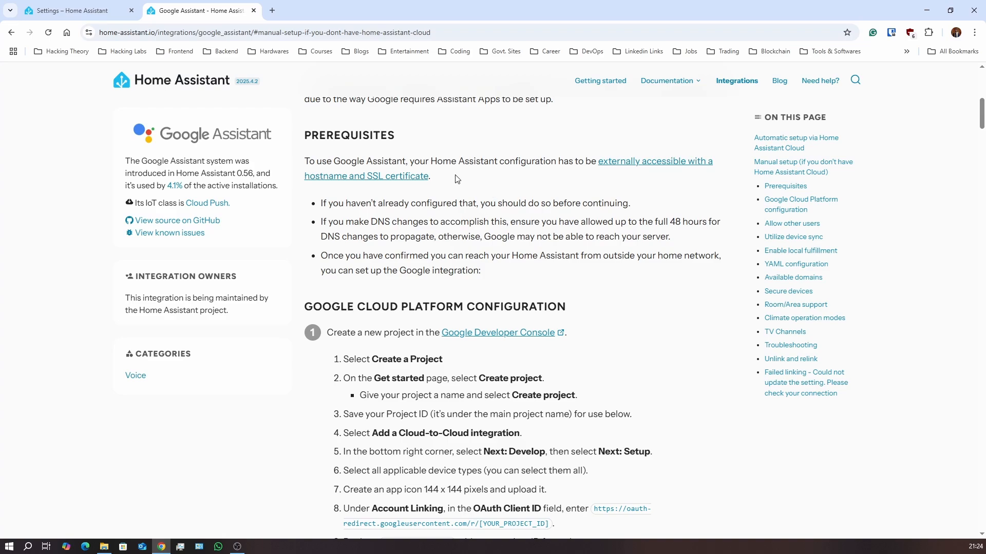
middle_click(198, 16)
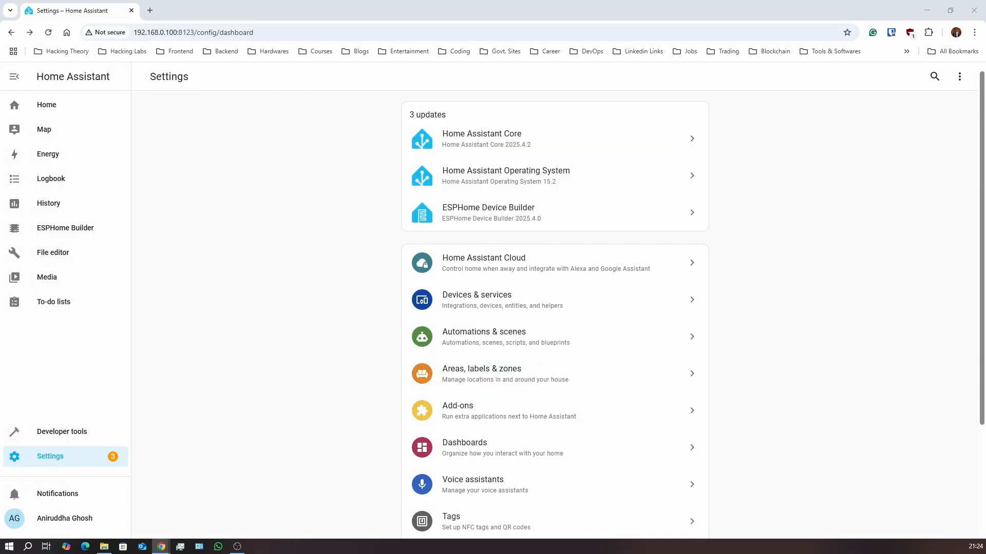
Load console.home.google.com/projects in a new Chrome tab
click(148, 7)
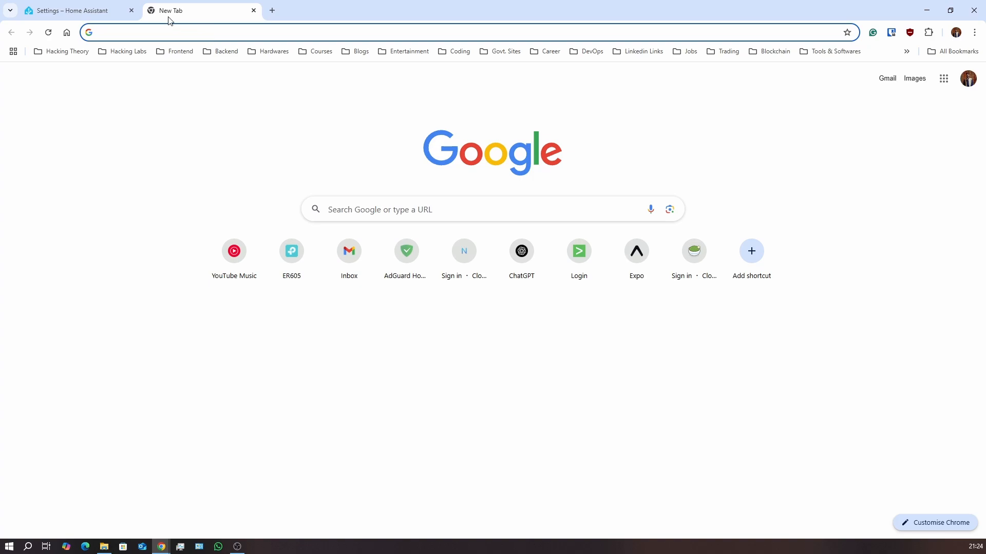
click(254, 10)
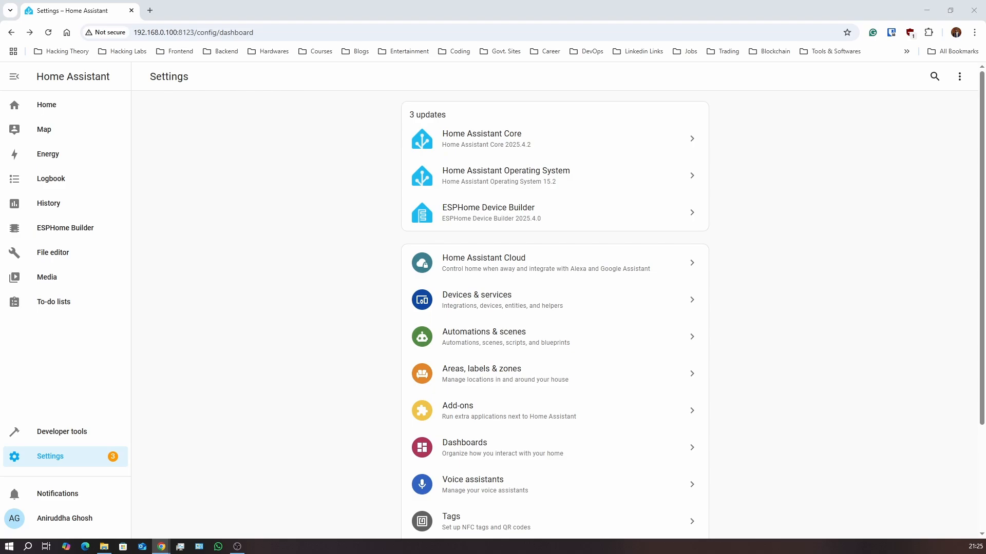
click(150, 11)
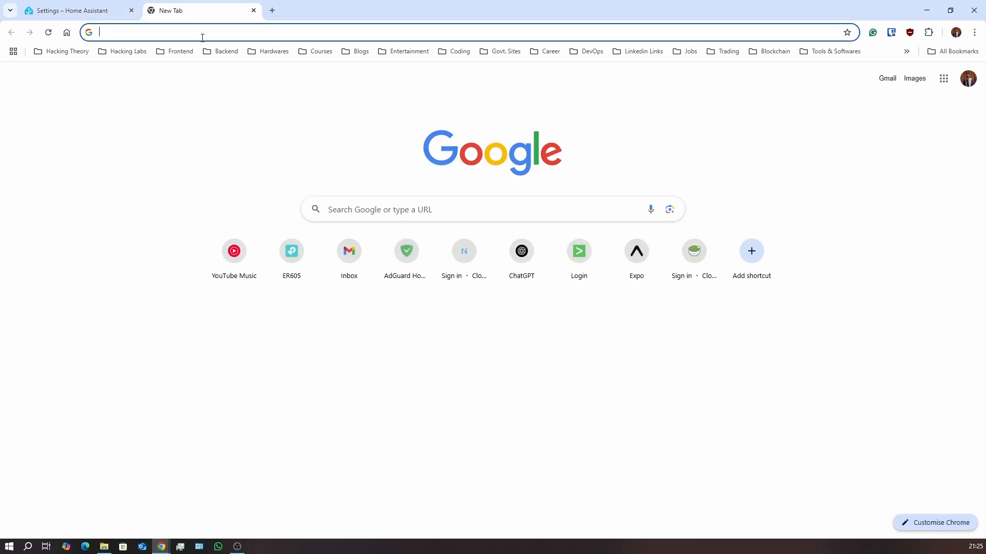
text(https://console.home.google.com/projects)
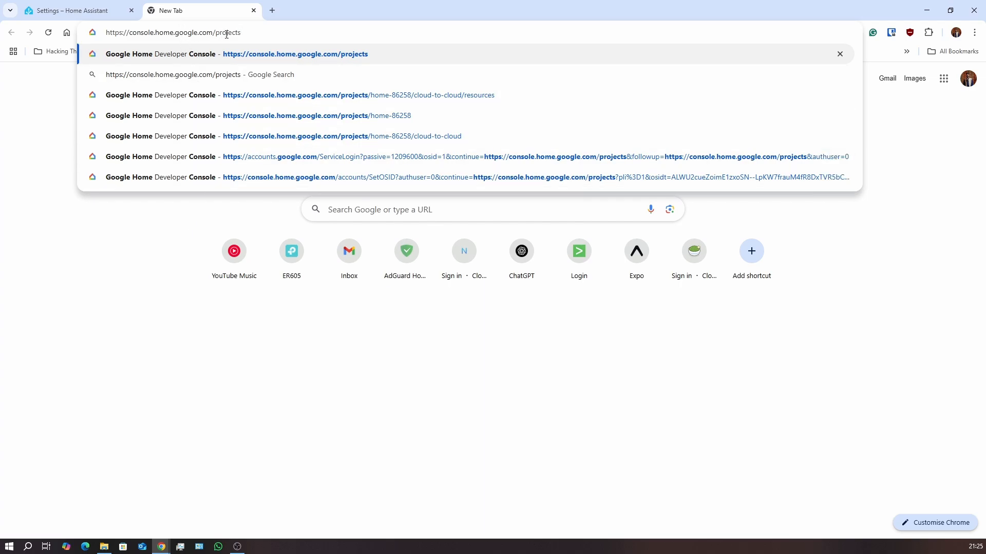
key(Return)
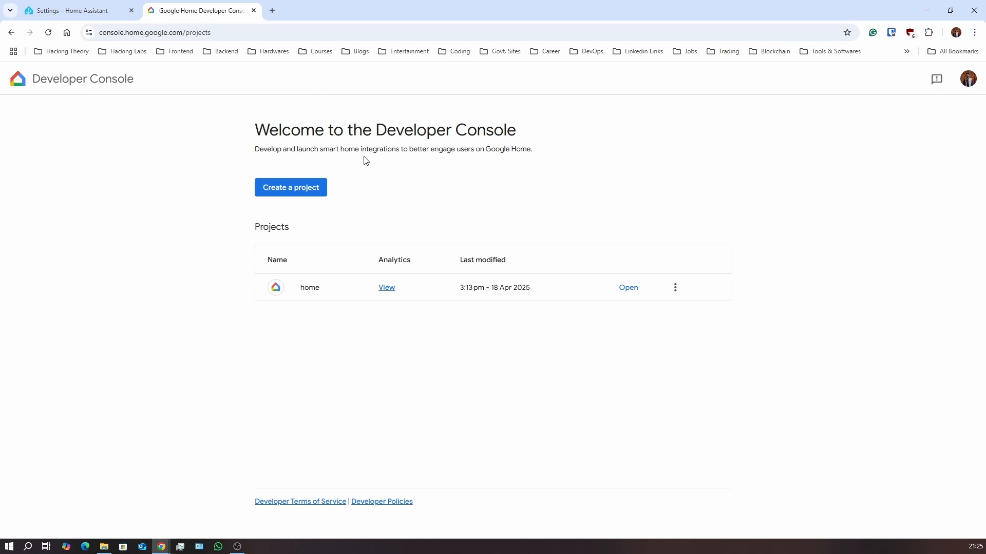
Create a new Google Home project, settling on the name Test-Youtube after first trying 'Test'
click(317, 192)
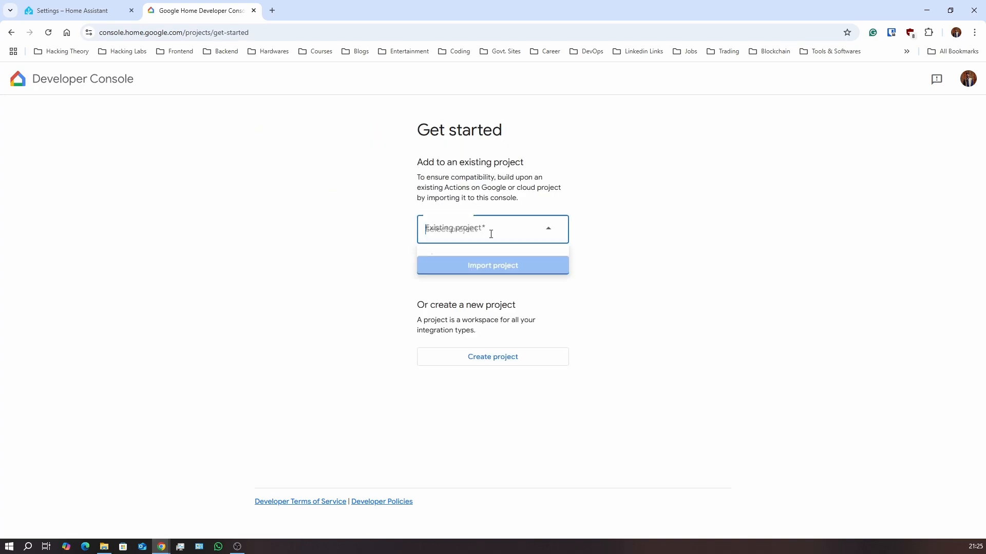
click(494, 392)
click(509, 220)
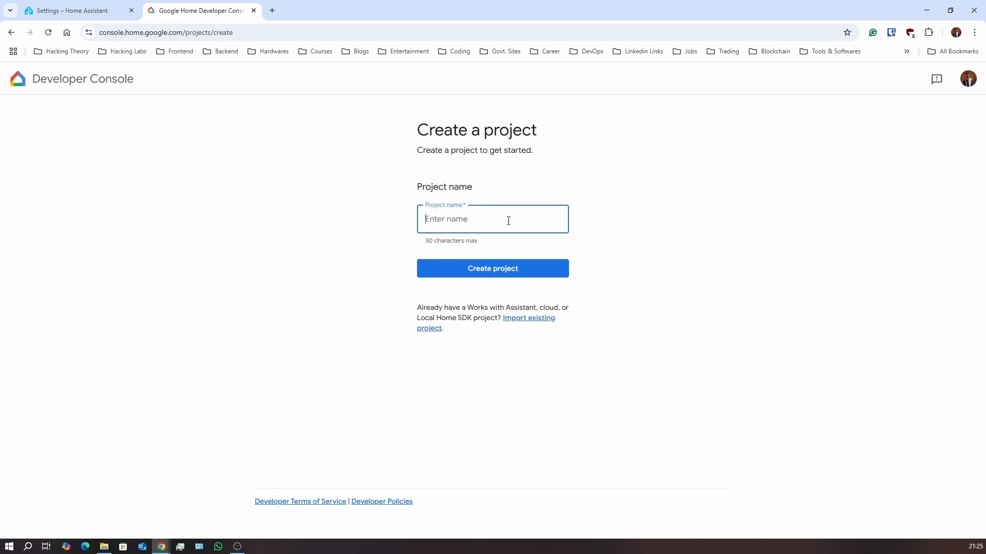
text(Test)
click(516, 279)
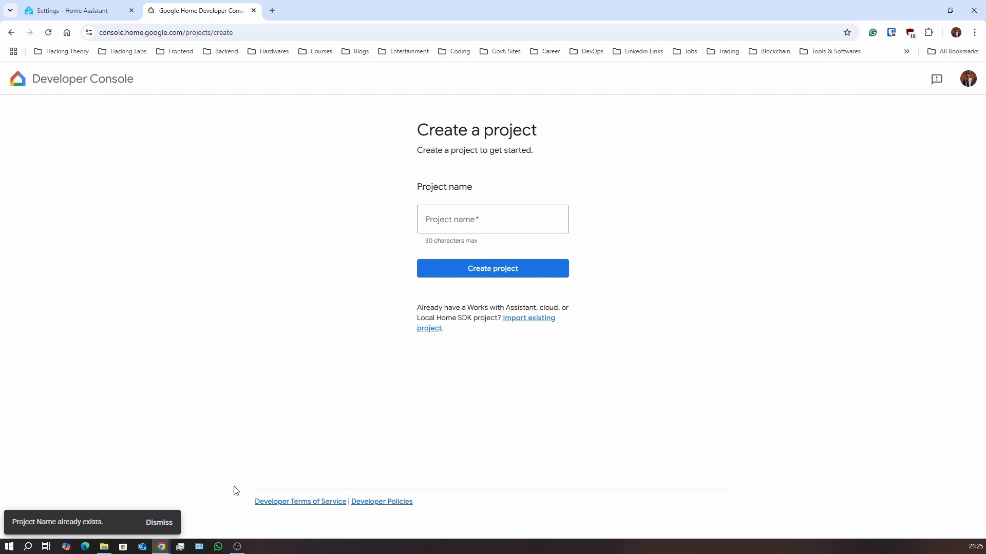
click(482, 219)
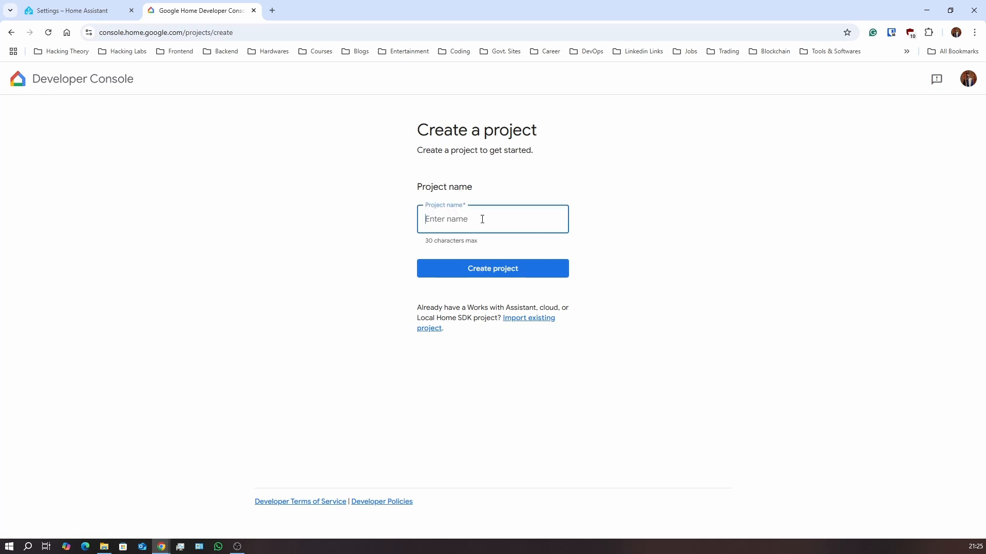
text(Test_Youtube)
key(Left)
key(Left)
key(Left)
key(Left)
key(Left)
key(Left)
key(Left)
key(BackSpace)
text(-)
click(498, 269)
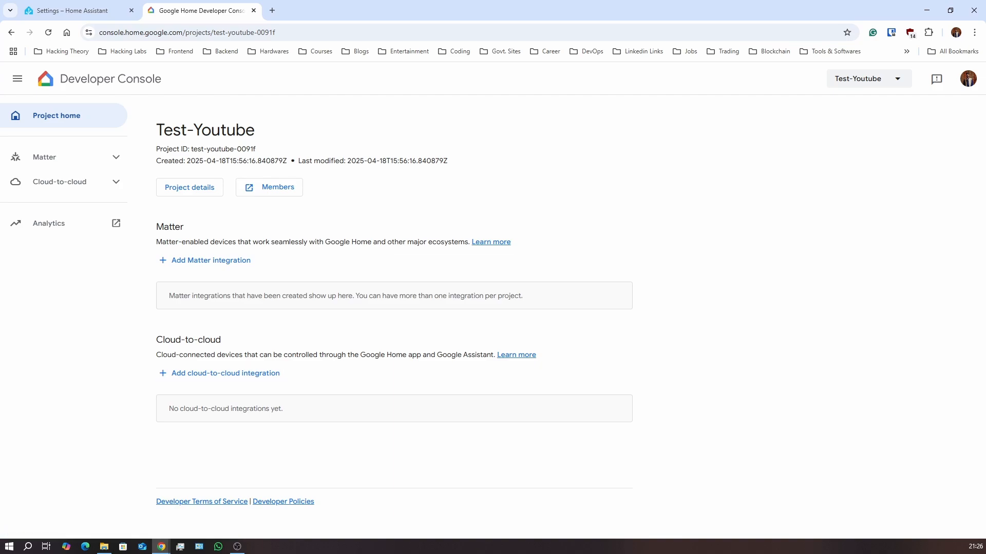
Add a cloud-to-cloud integration and name it 'Home Assitant Youtube'
click(230, 374)
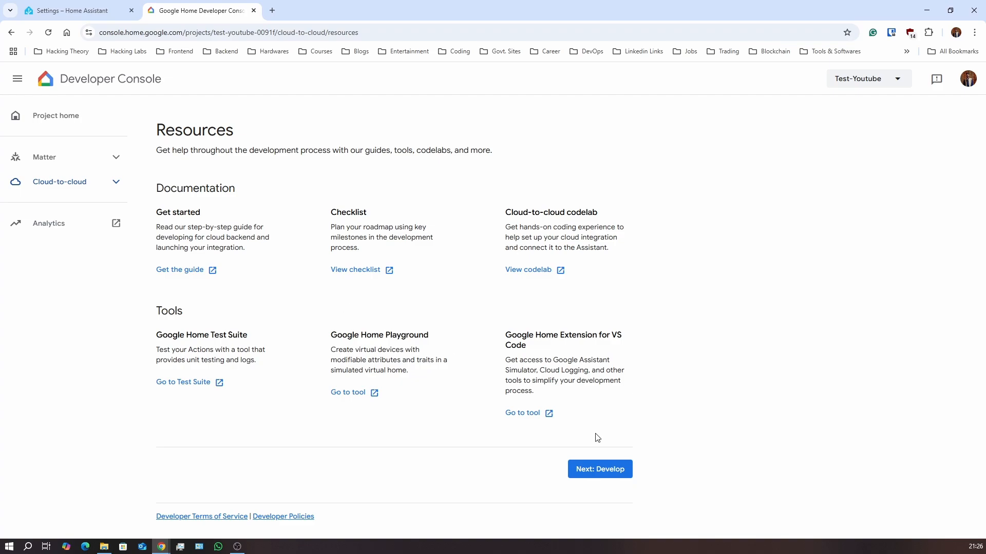
click(602, 473)
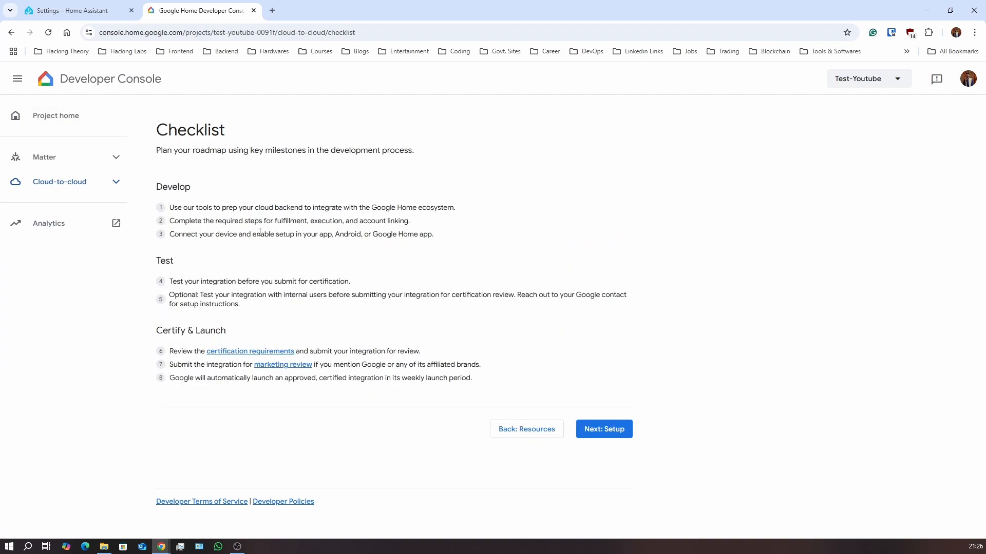
click(611, 429)
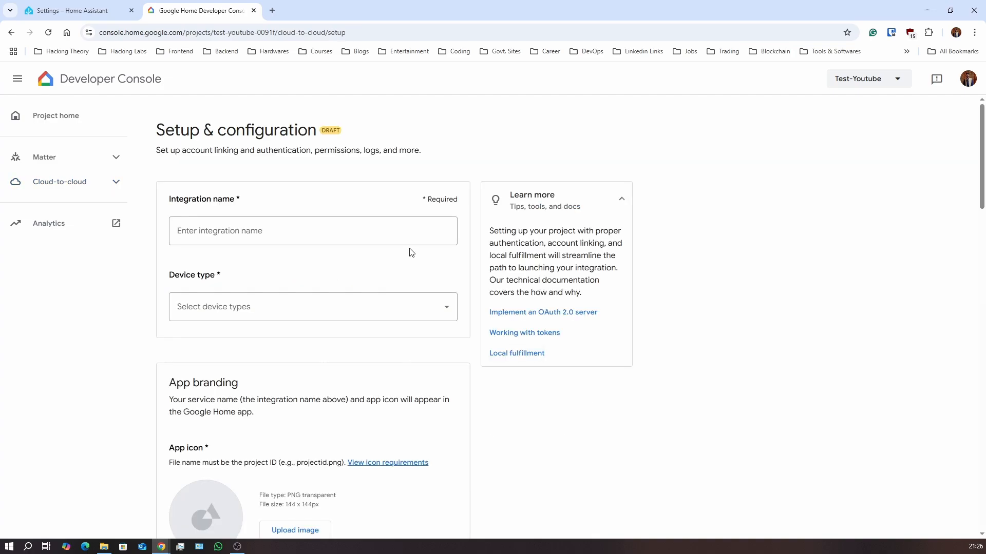
click(309, 233)
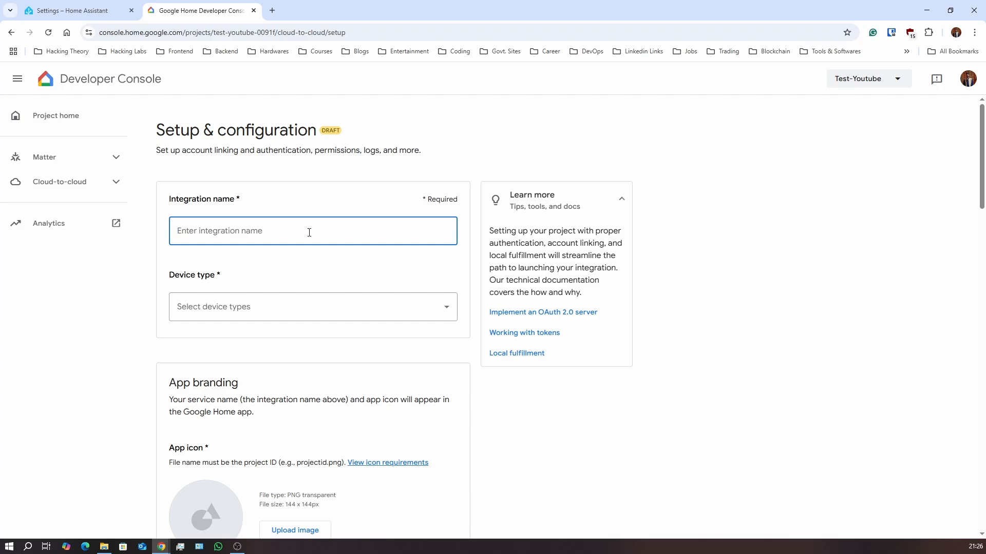
text(Home Assitant Youtube)
Browse the full Device type list, then go back to Home Assistant Settings
click(315, 308)
scroll(237, 377, down, 1)
scroll(237, 377, down, 2)
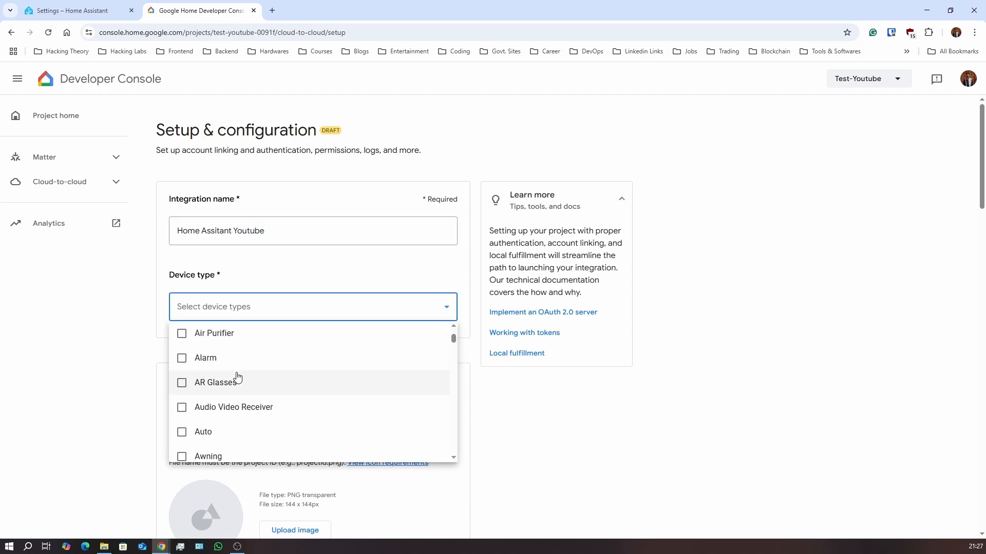
scroll(237, 378, down, 5)
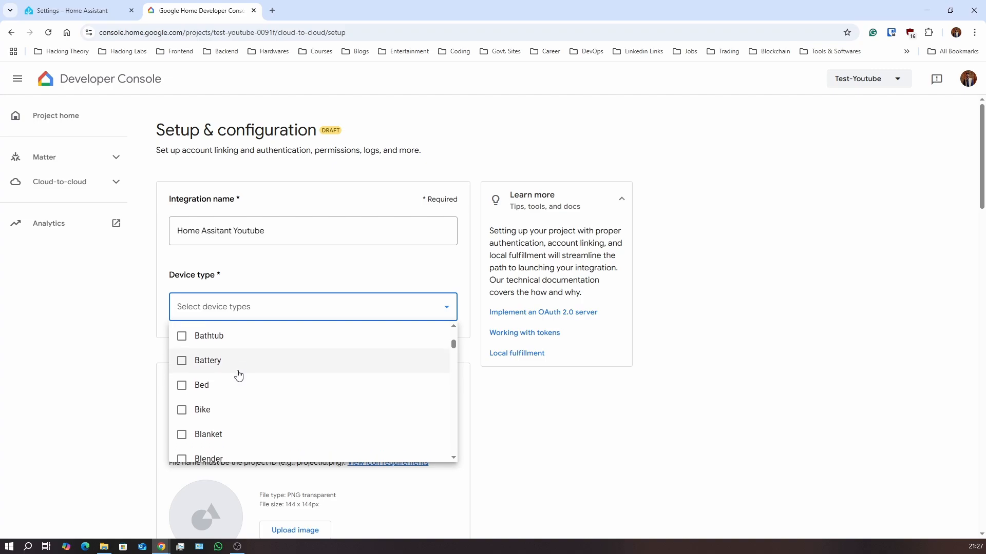
scroll(237, 377, down, 8)
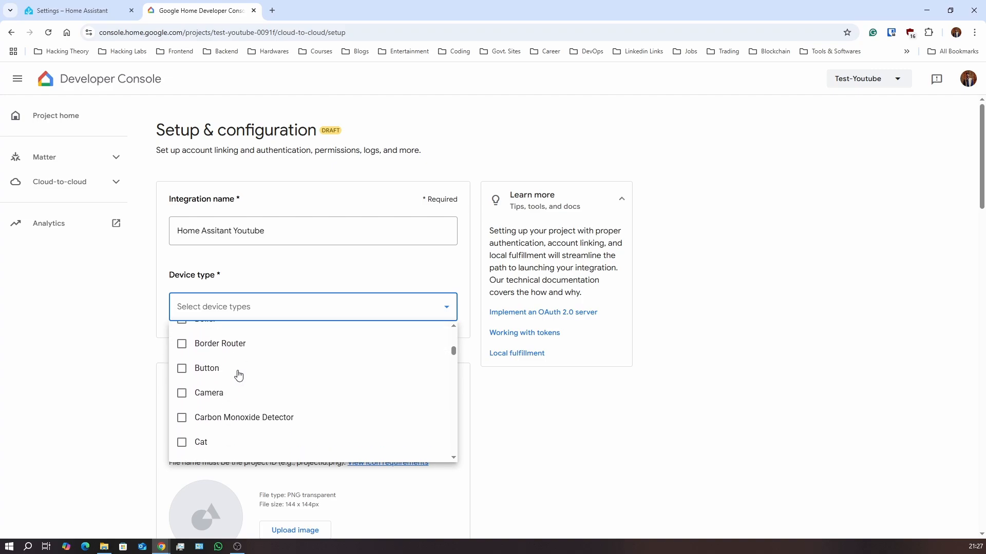
drag(453, 366, 454, 457)
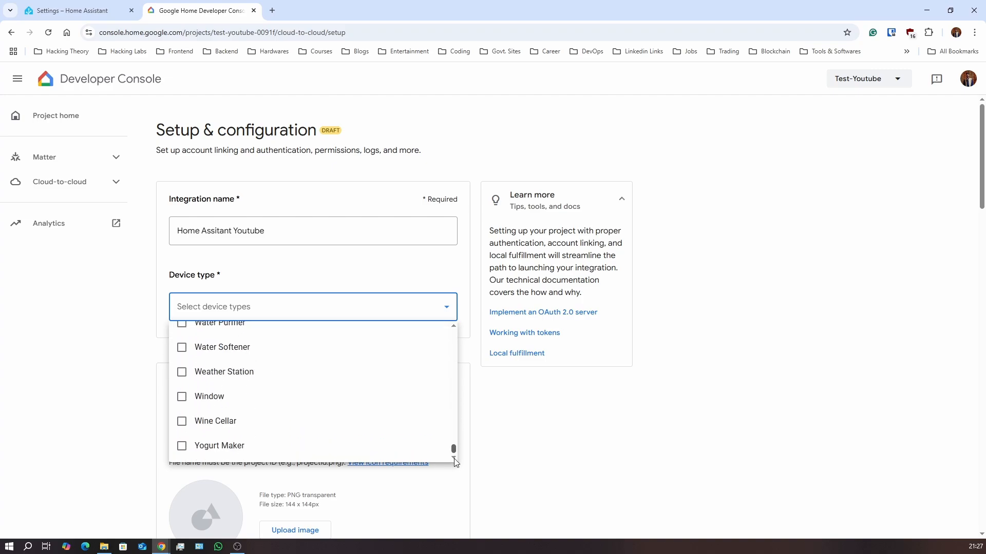
scroll(332, 413, up, 8)
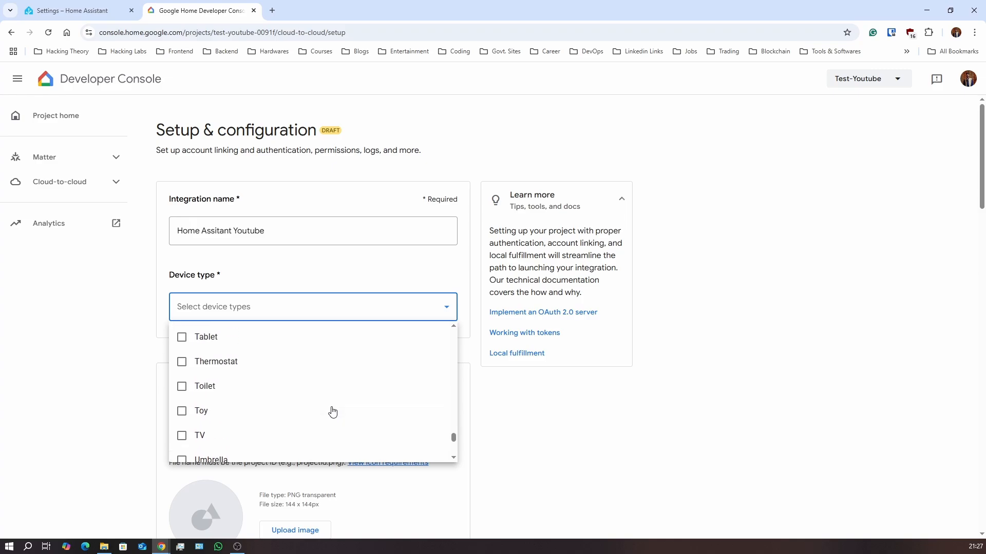
click(76, 7)
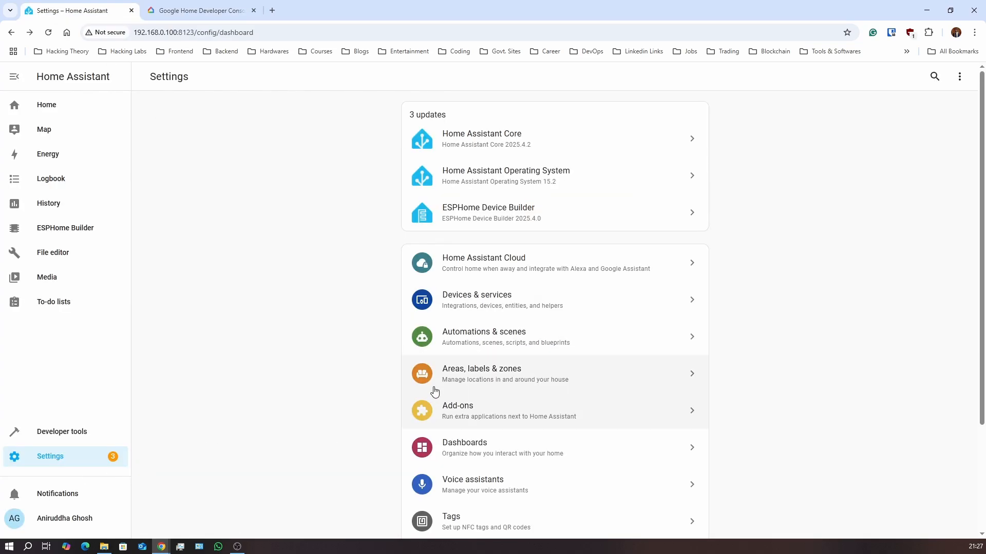
Filter Home Assistant's entities by 'dini' to check the dining-room device types
click(489, 311)
click(587, 80)
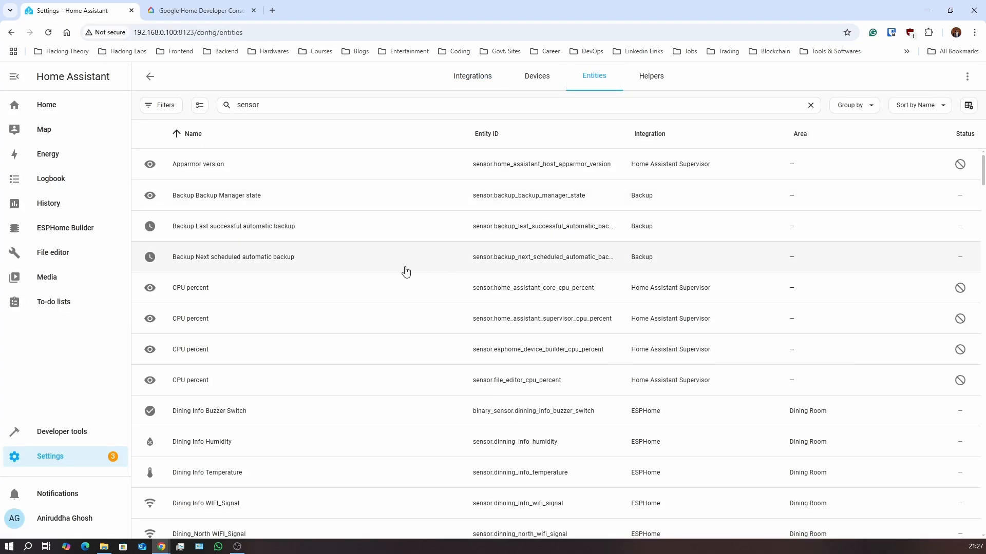
scroll(385, 247, down, 20)
double_click(291, 108)
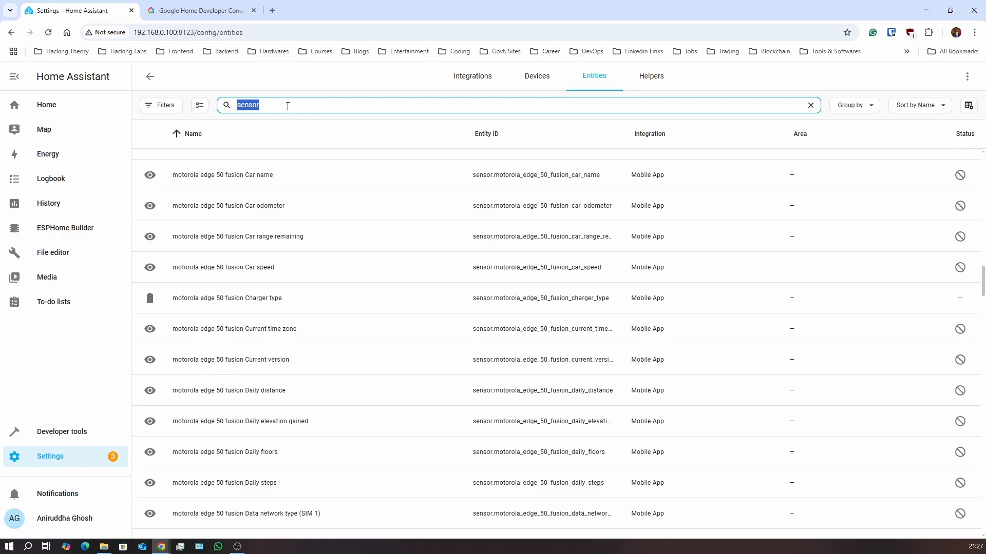
text(dini)
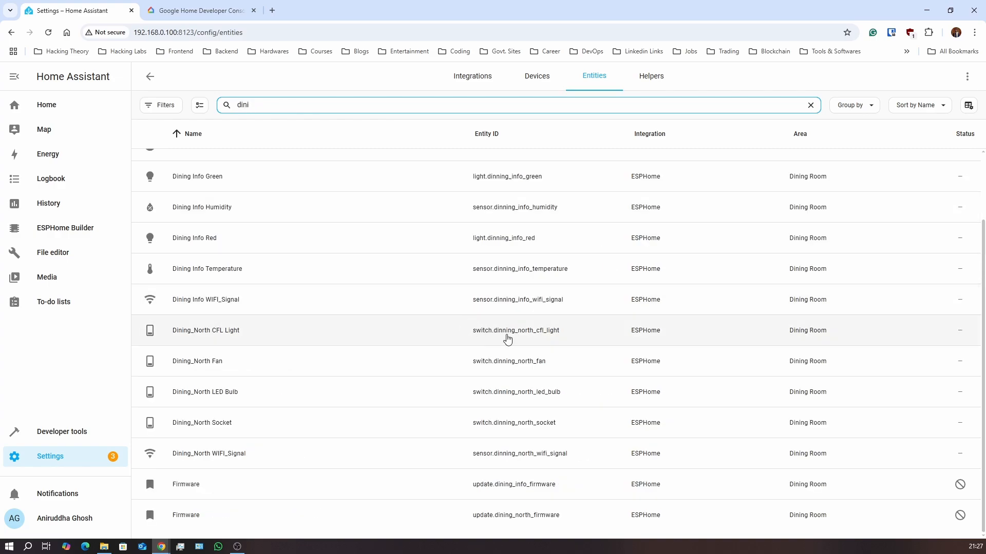
click(166, 7)
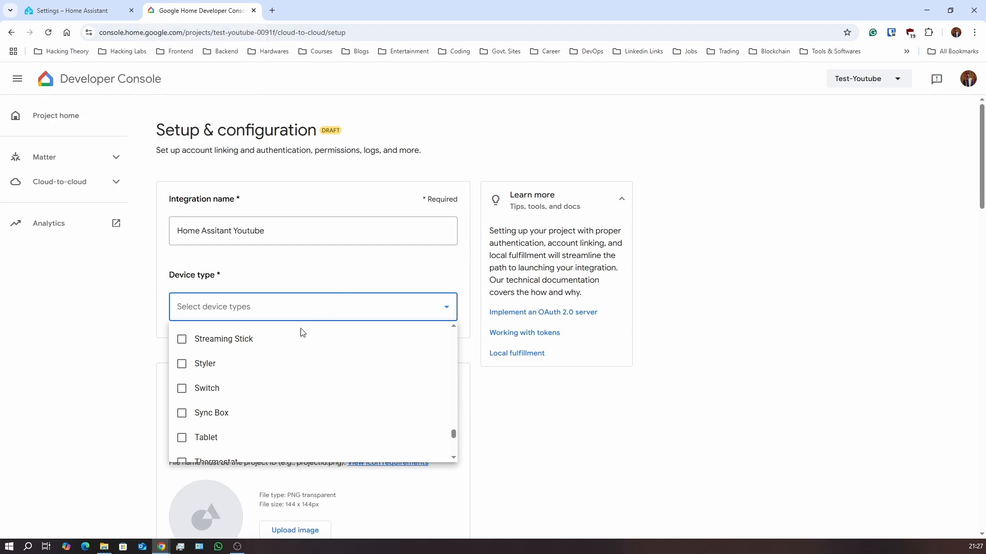
Select Switch and Sensor as the integration's device types
click(232, 314)
click(233, 314)
key(s)
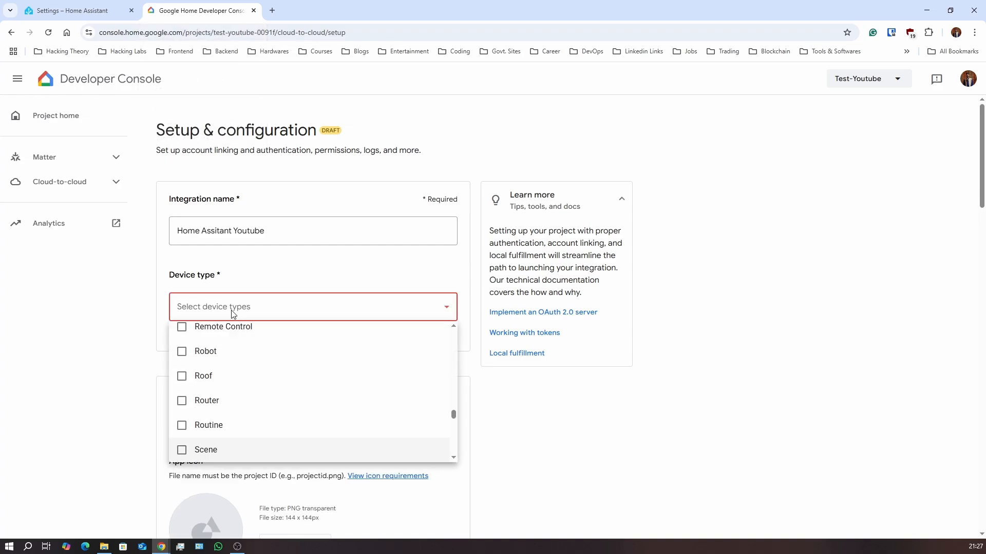
scroll(273, 418, down, 2)
scroll(273, 418, down, 5)
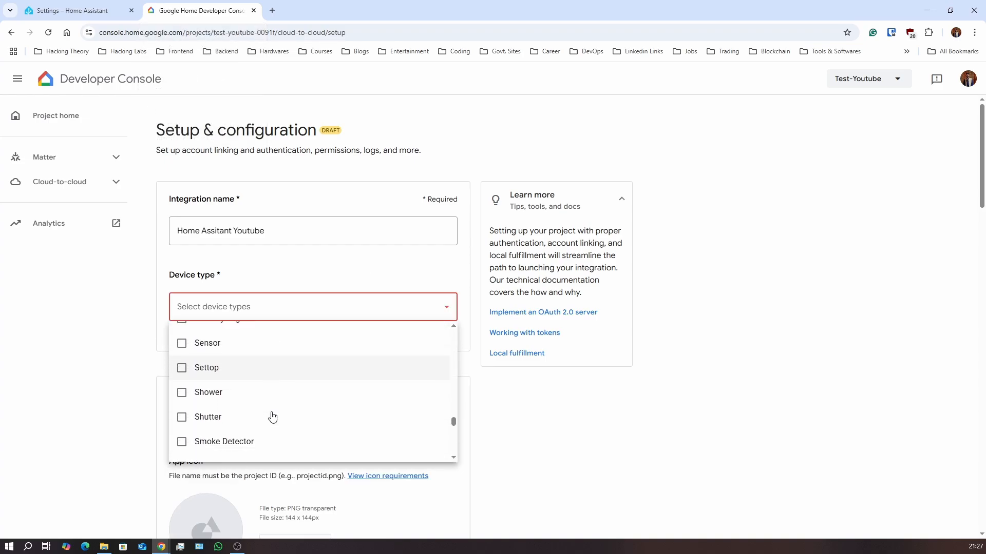
scroll(270, 415, down, 4)
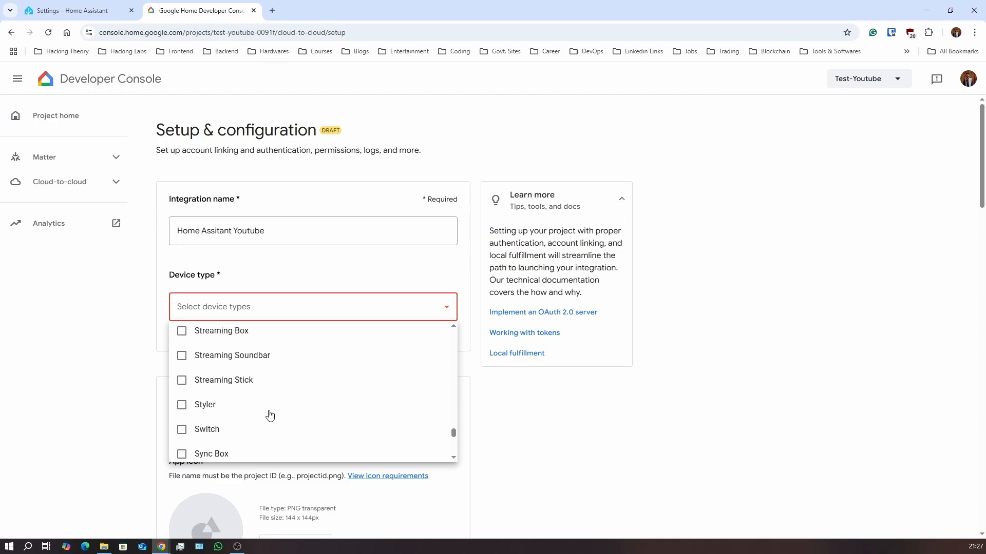
click(242, 431)
scroll(273, 414, down, 2)
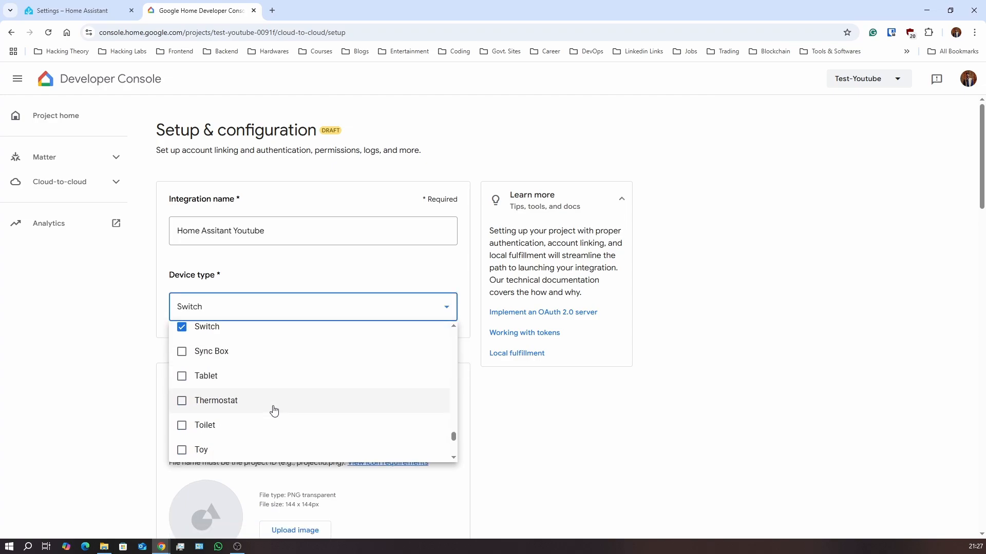
scroll(274, 411, up, 4)
scroll(274, 411, up, 5)
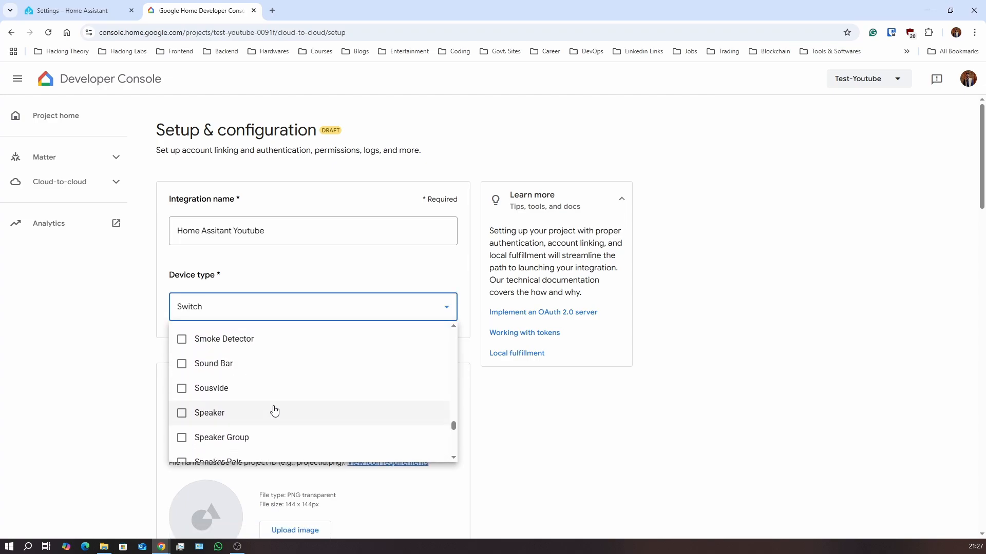
click(226, 402)
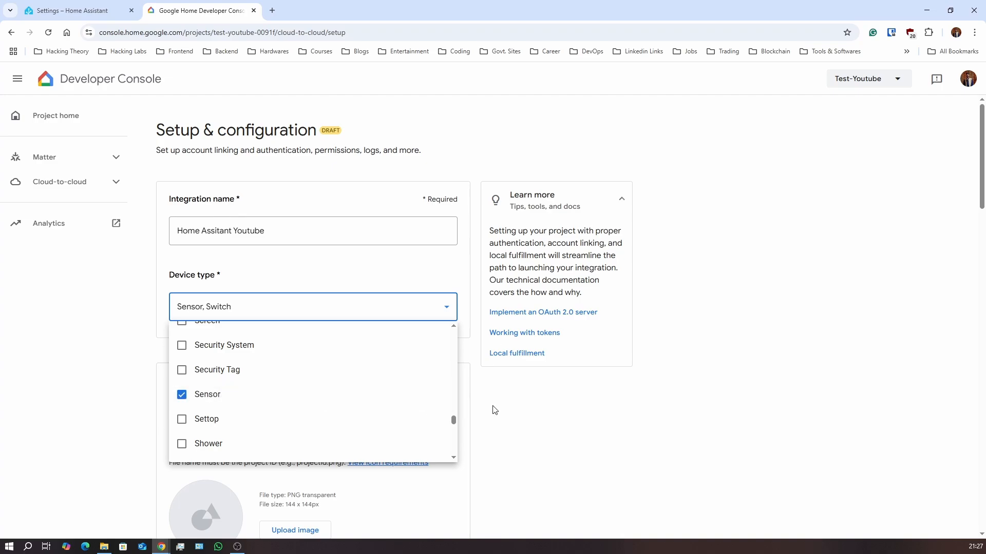
click(557, 410)
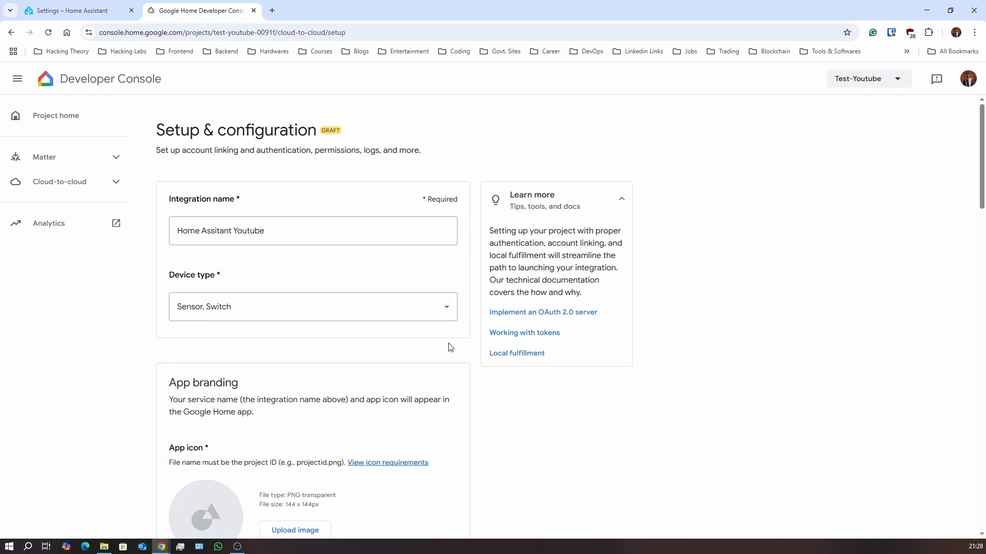
Paste the copied Google redirect URL into the Client ID field
scroll(457, 351, down, 4)
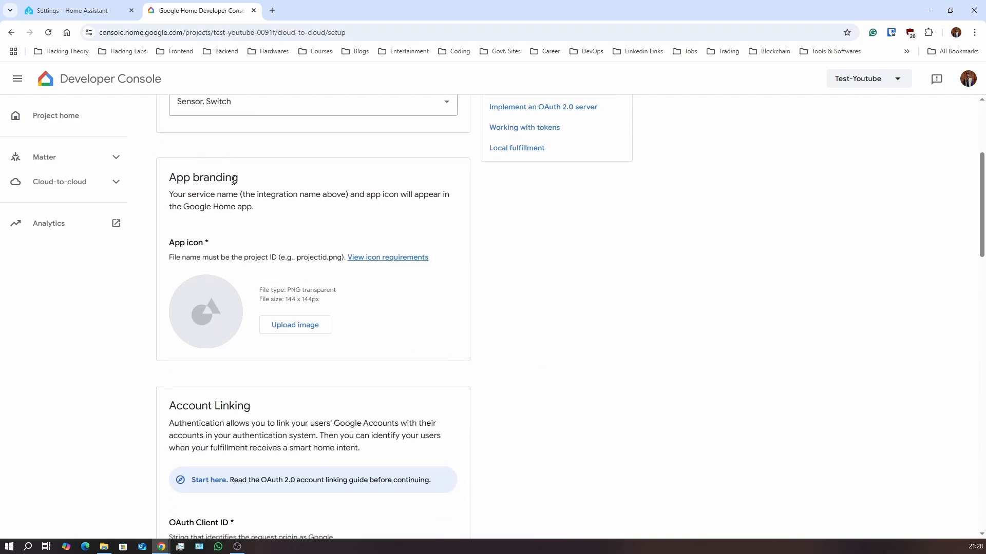
scroll(409, 342, down, 3)
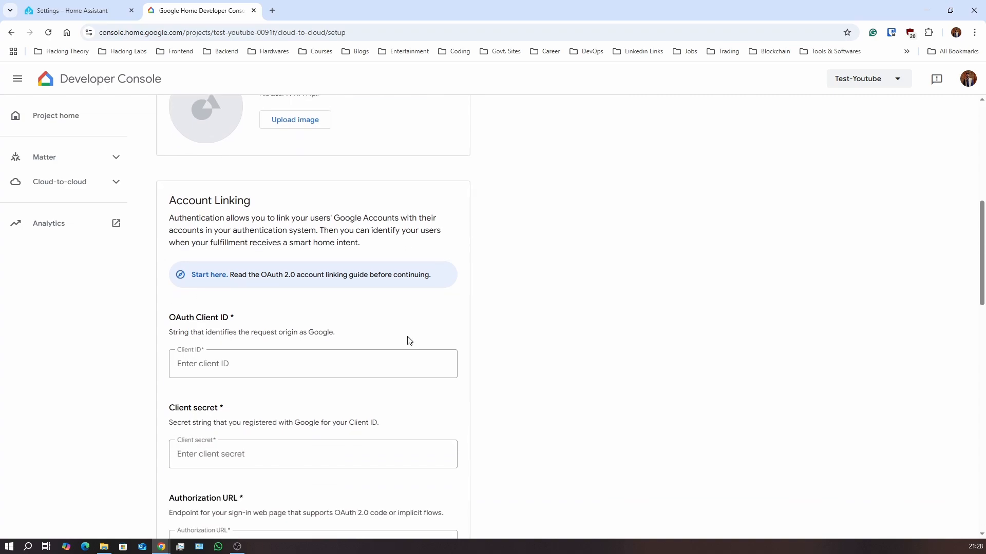
click(269, 366)
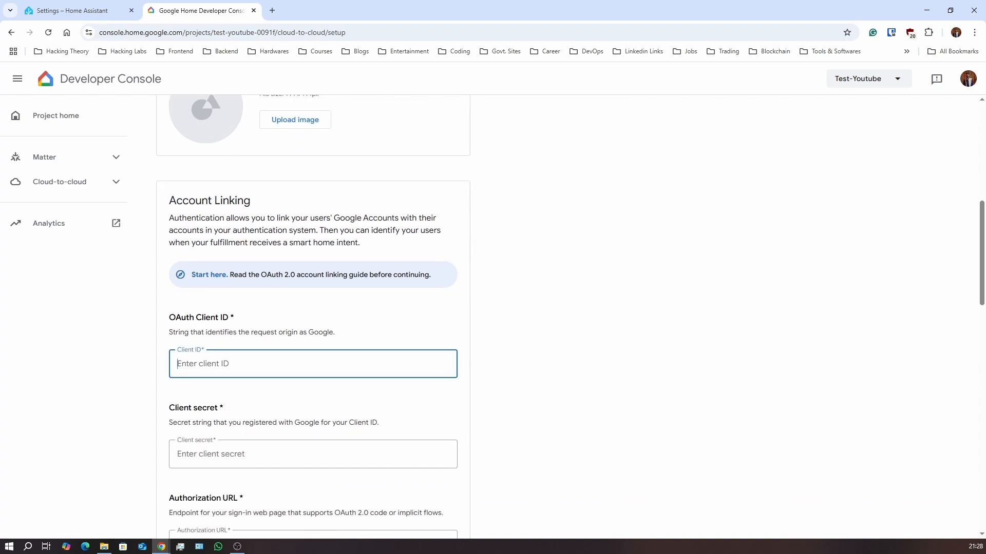
key(alt+Tab)
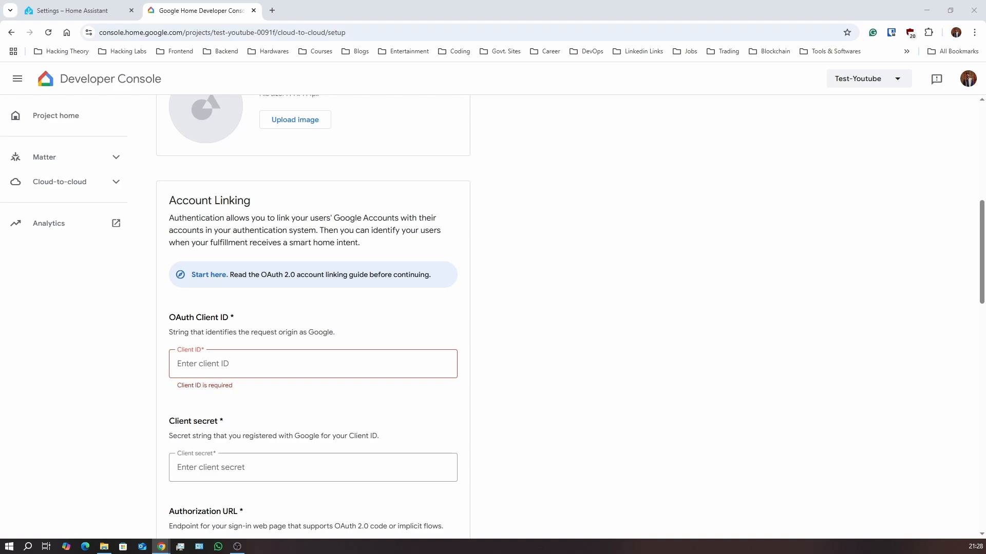
click(372, 366)
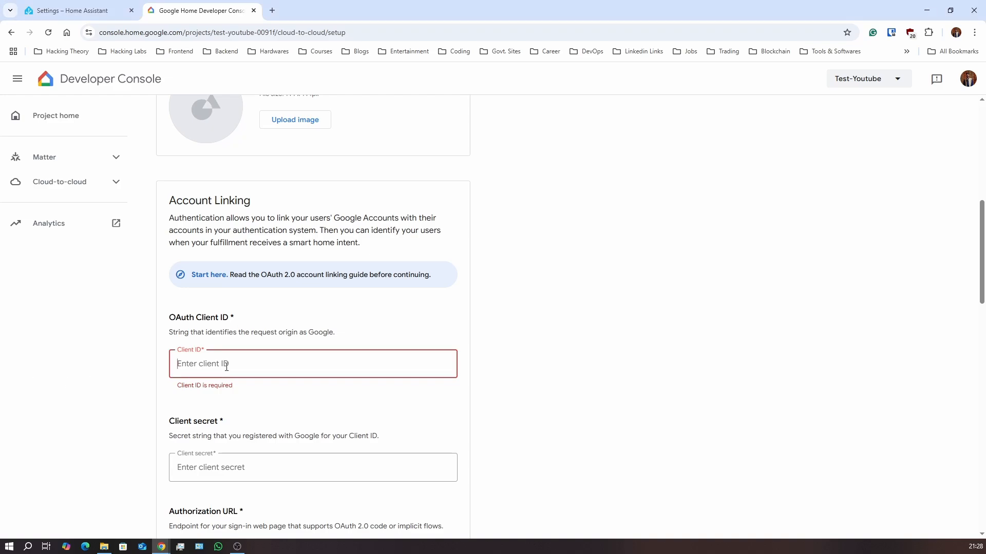
text(https://oauth-redirect.googleusercontent.com/r/)
scroll(341, 291, up, 8)
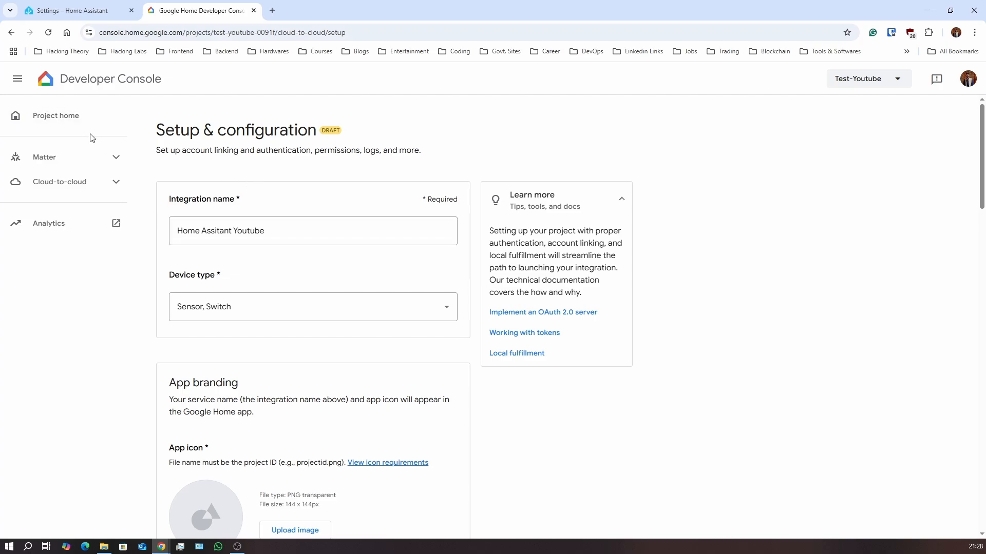
Copy the Project ID from project home and open a fresh cloud-to-cloud integration setup form
click(70, 122)
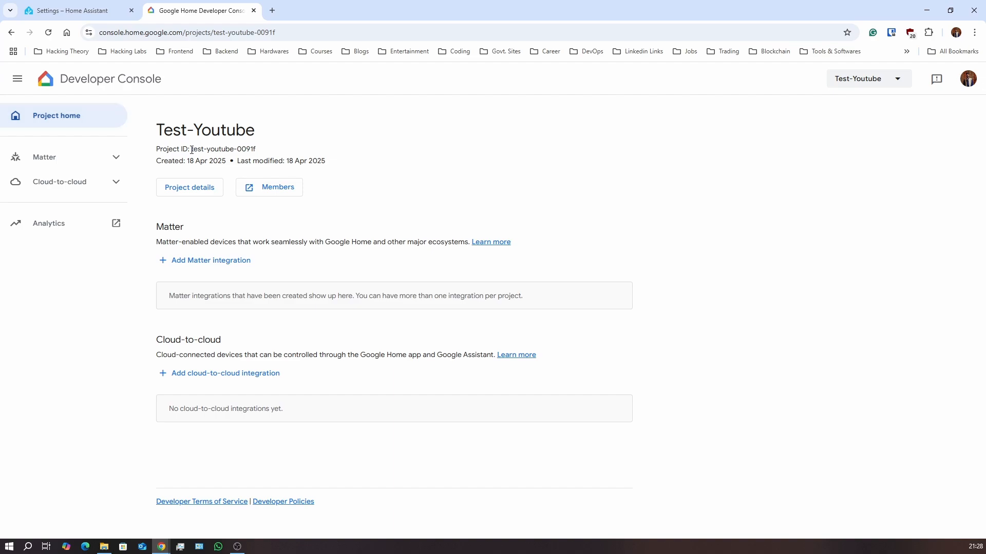
drag(192, 149, 267, 153)
key(ctrl+c)
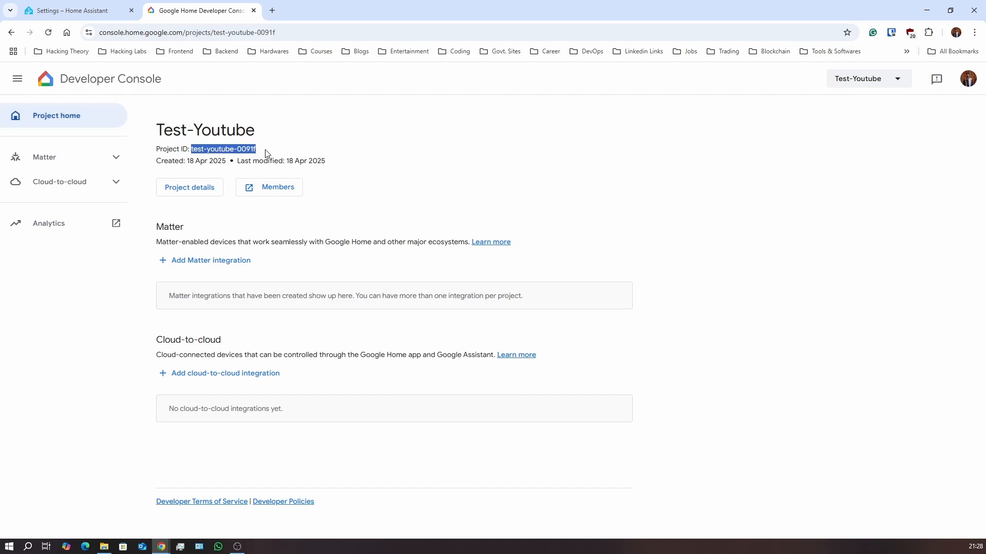
click(110, 189)
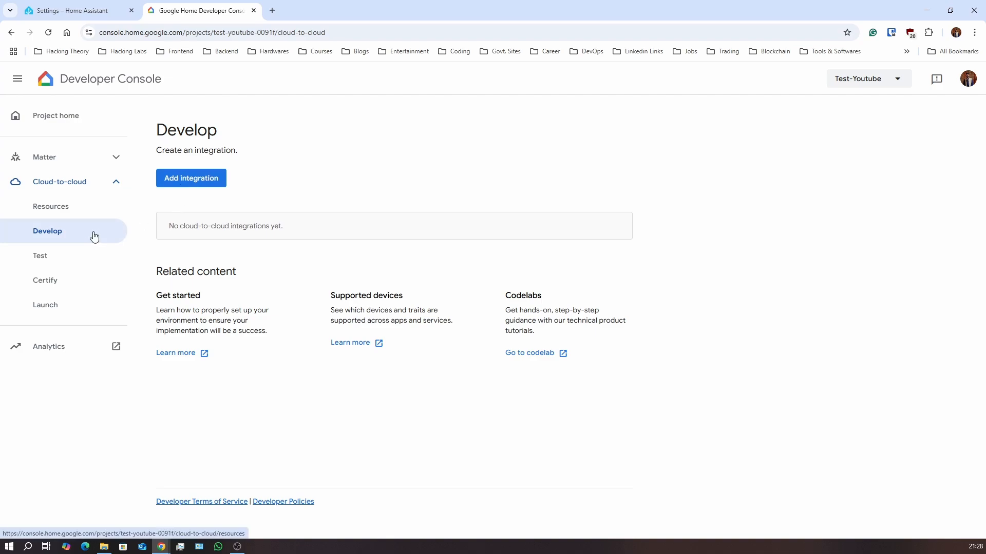
click(224, 192)
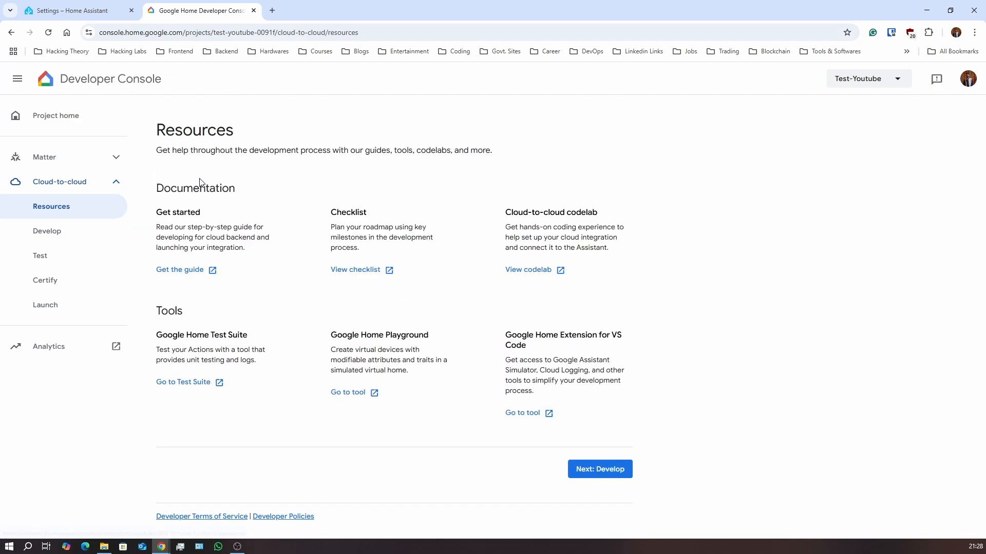
click(611, 471)
click(604, 429)
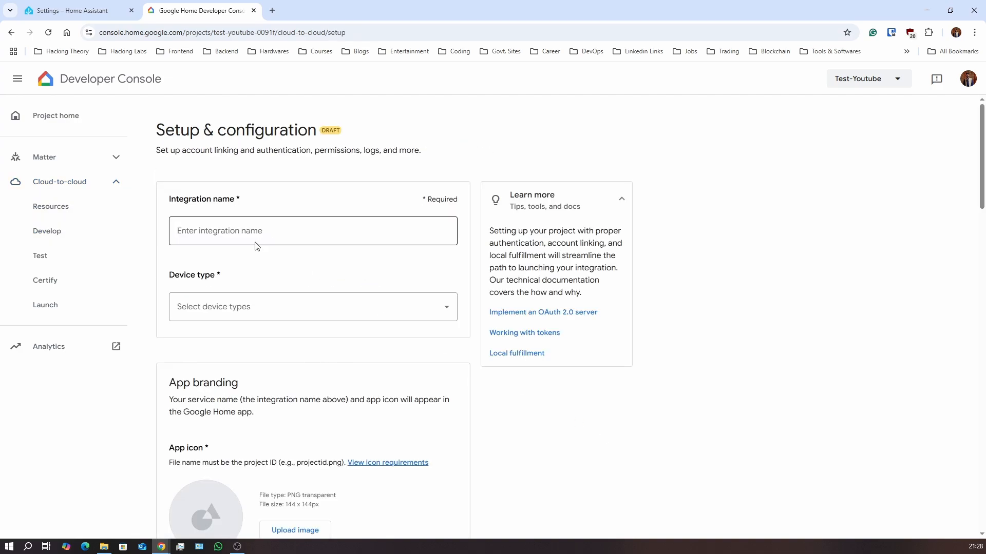
Name the integration 'Home Assistant Youtube' and pick Sensor and Switch device types
click(243, 234)
text(Home Assistant Youtube)
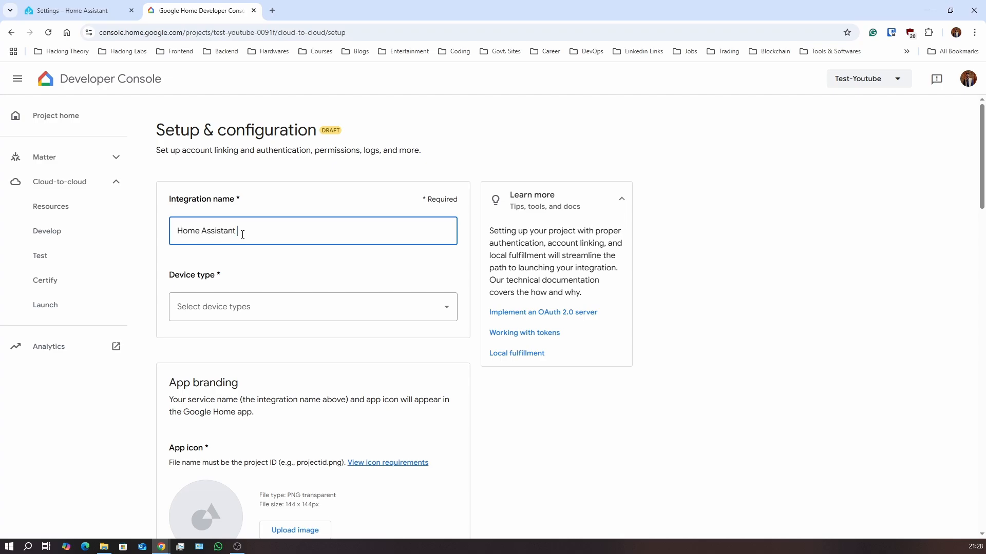
click(245, 308)
scroll(247, 386, down, 10)
scroll(248, 387, down, 1)
click(249, 418)
scroll(249, 420, down, 7)
click(248, 427)
click(537, 425)
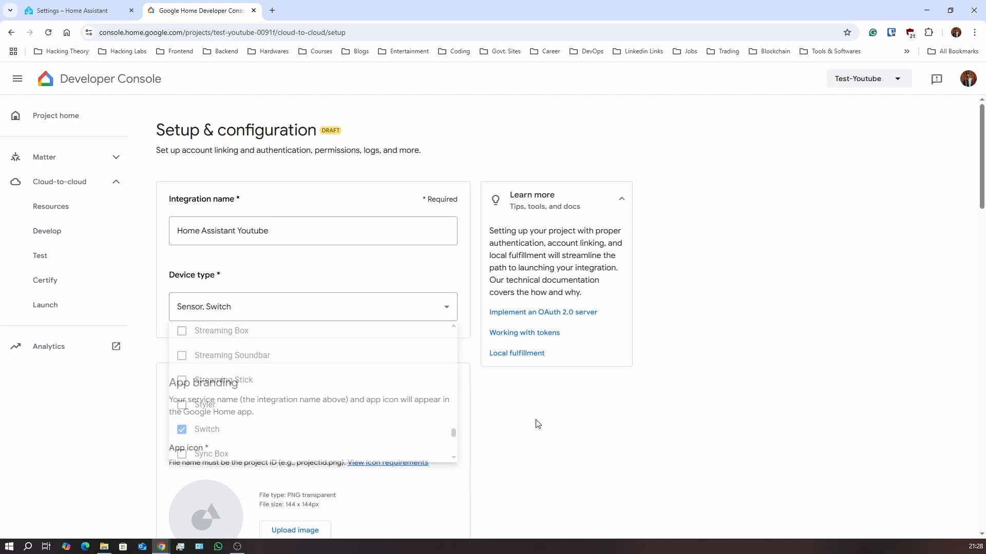
scroll(537, 424, down, 9)
Set Client ID to the oauth-redirect URL prefix followed by the project ID
click(251, 314)
key(ctrl+v)
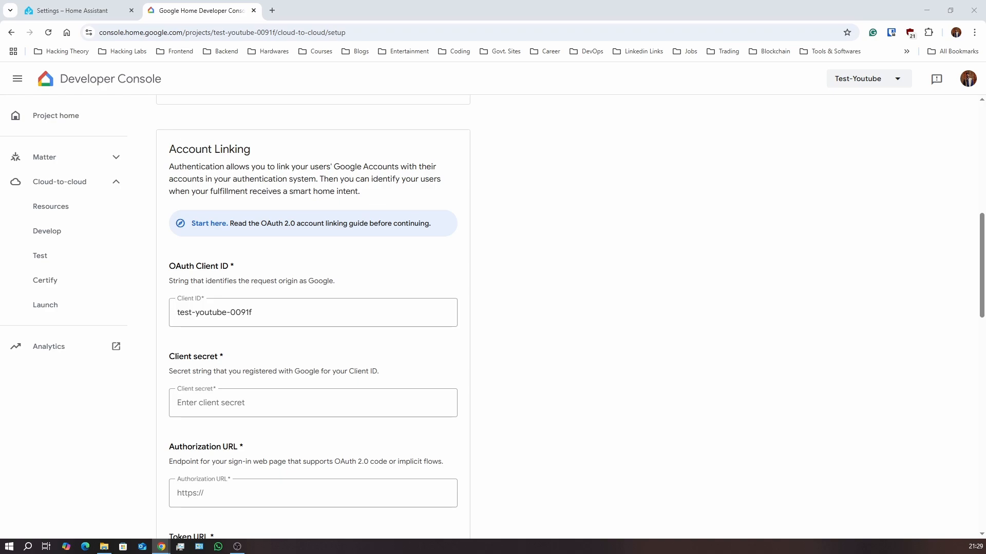
click(178, 312)
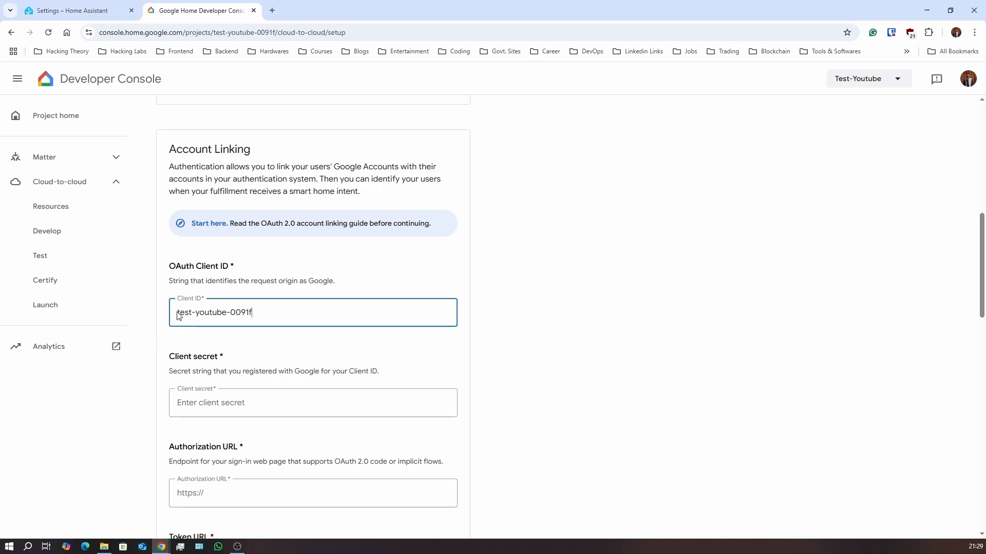
text(https://oauth-redirect.googleusercontent.com/r/)
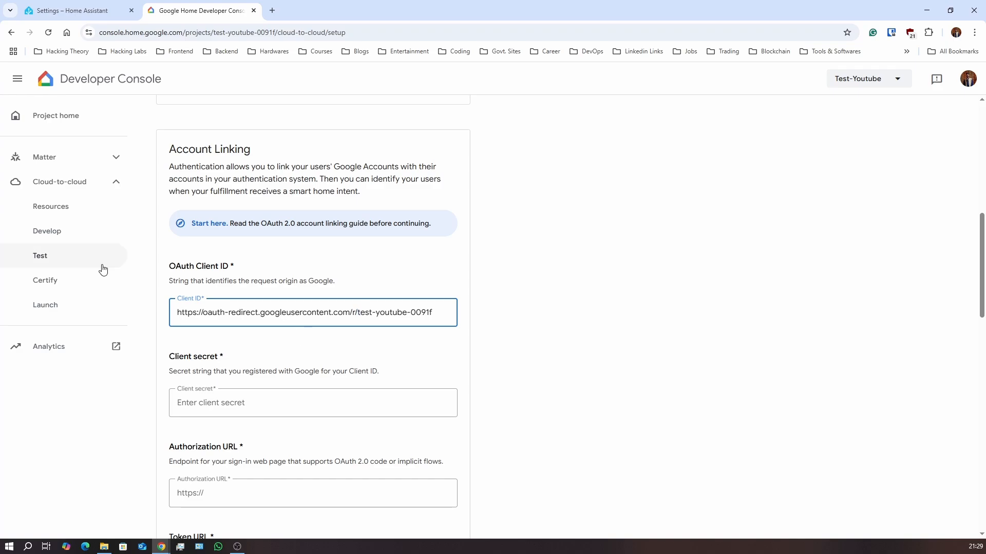
Check step 10 of the setup guide, then scroll to the Client secret and token URL fields
drag(0, 143, 575, 75)
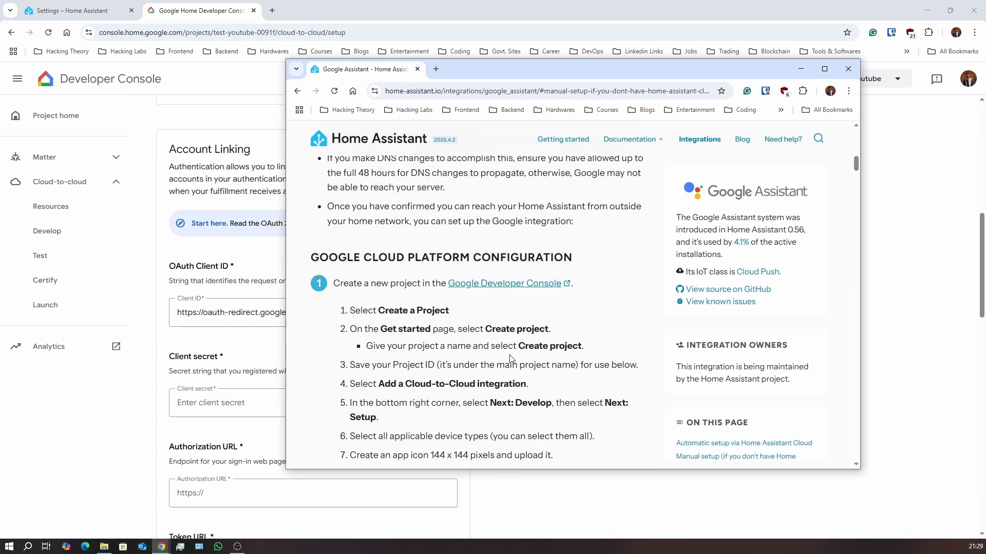
scroll(512, 359, down, 4)
click(528, 327)
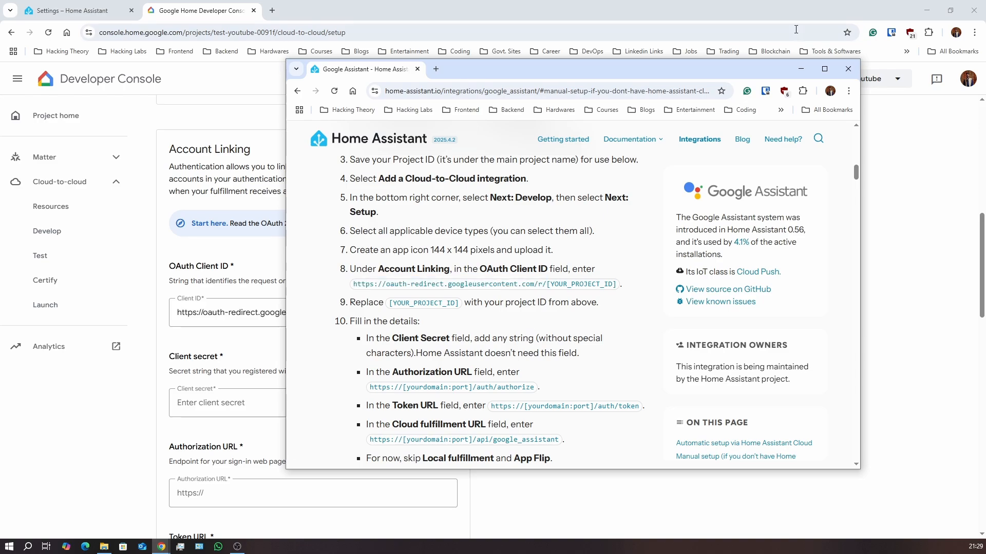
drag(676, 70, 0, 102)
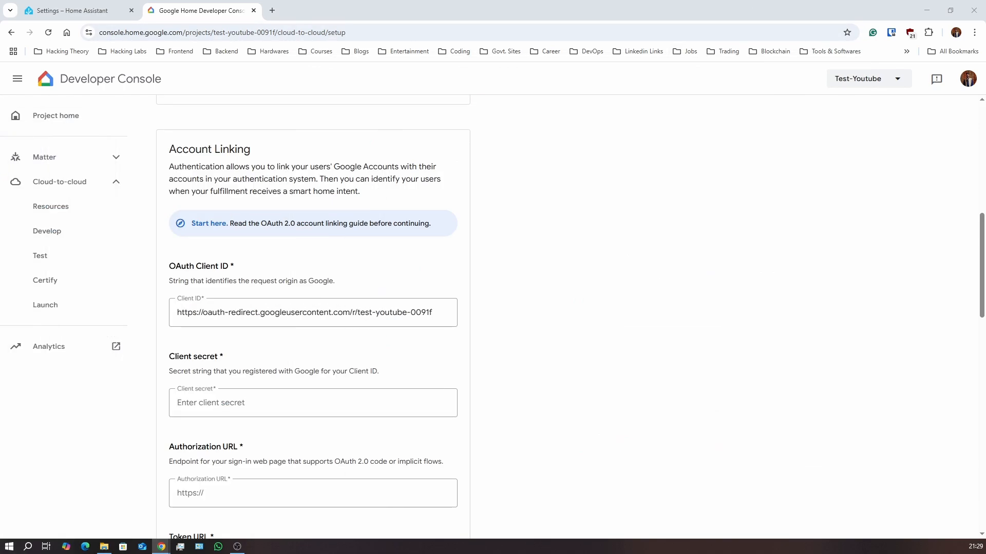
scroll(338, 280, down, 3)
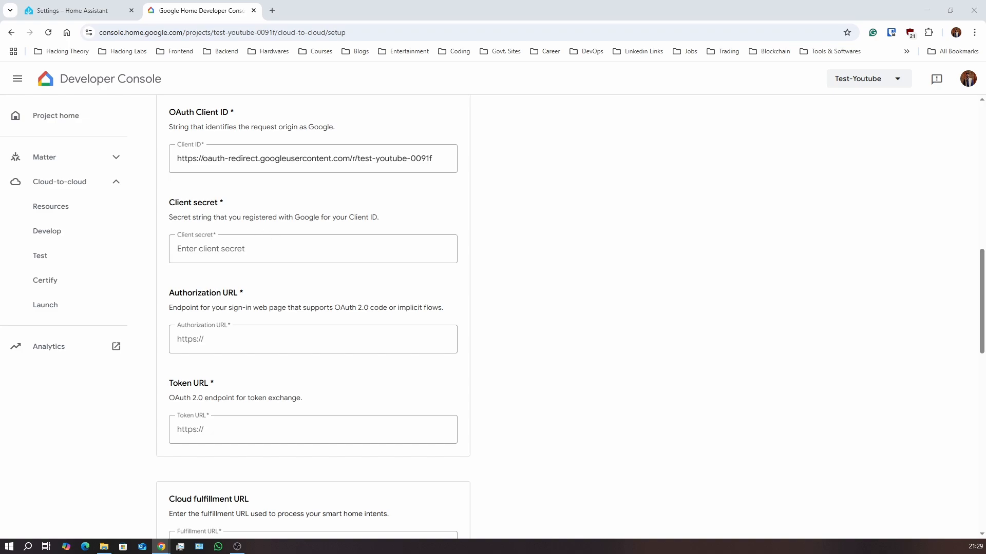
Search 'password generator 8 characters' in a new tab to reach LastPass's Password Generator
click(271, 11)
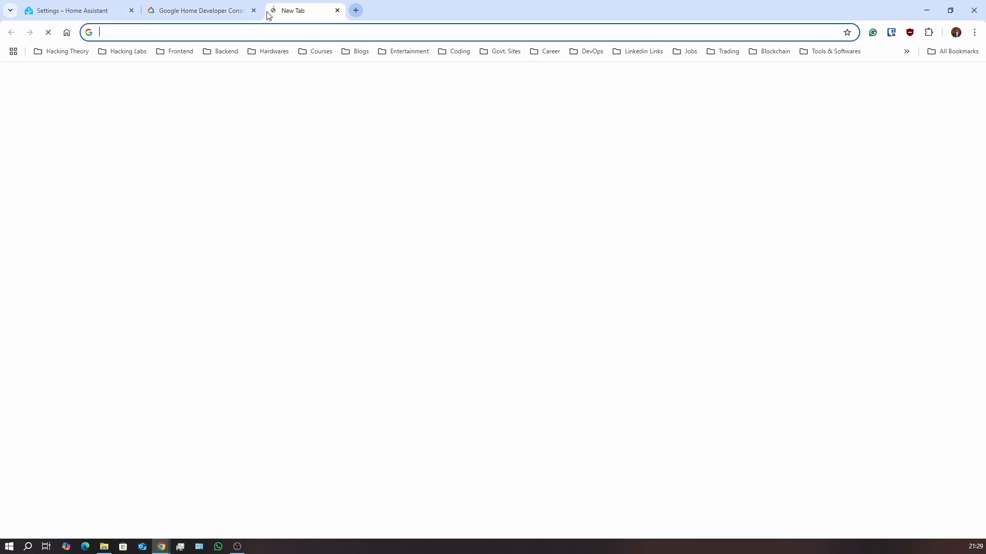
text(password)
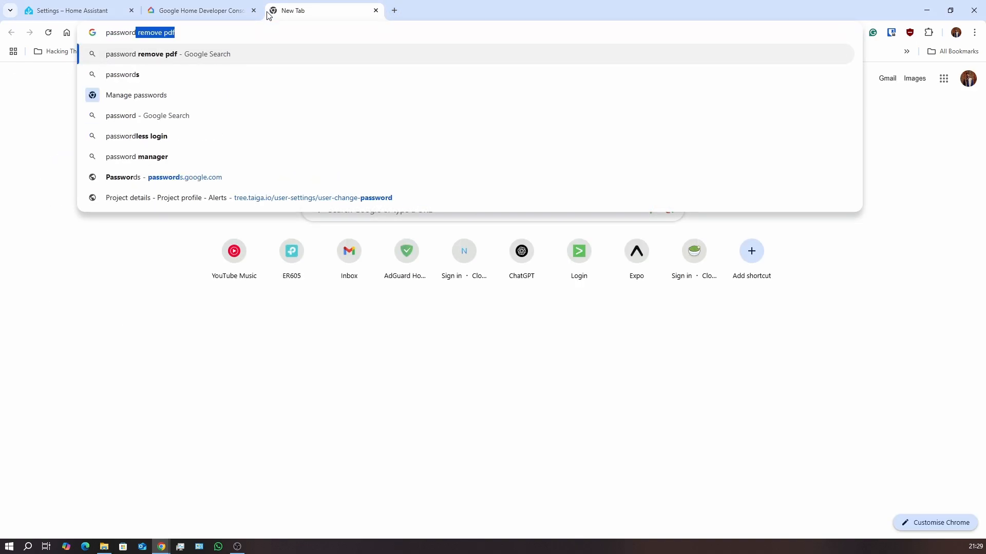
text( gne)
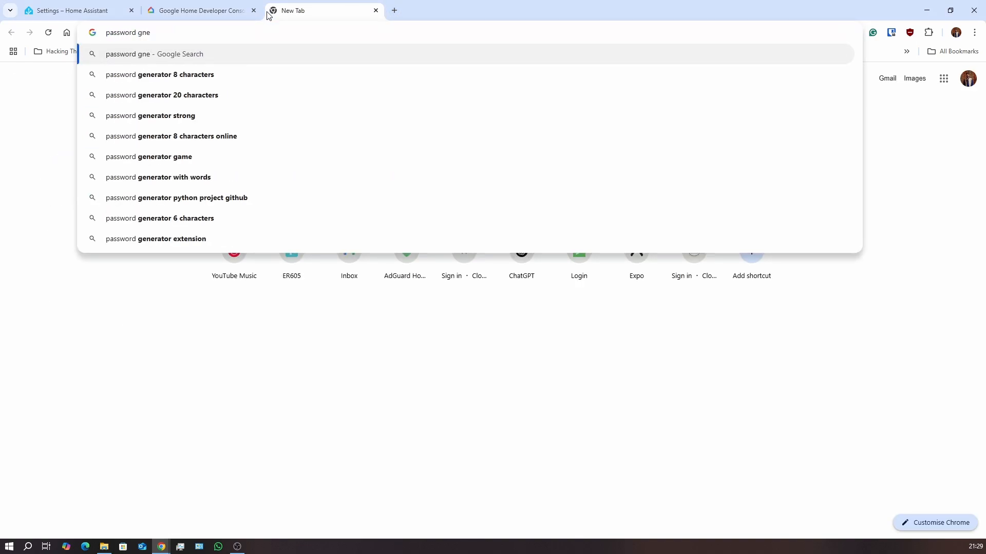
key(Down)
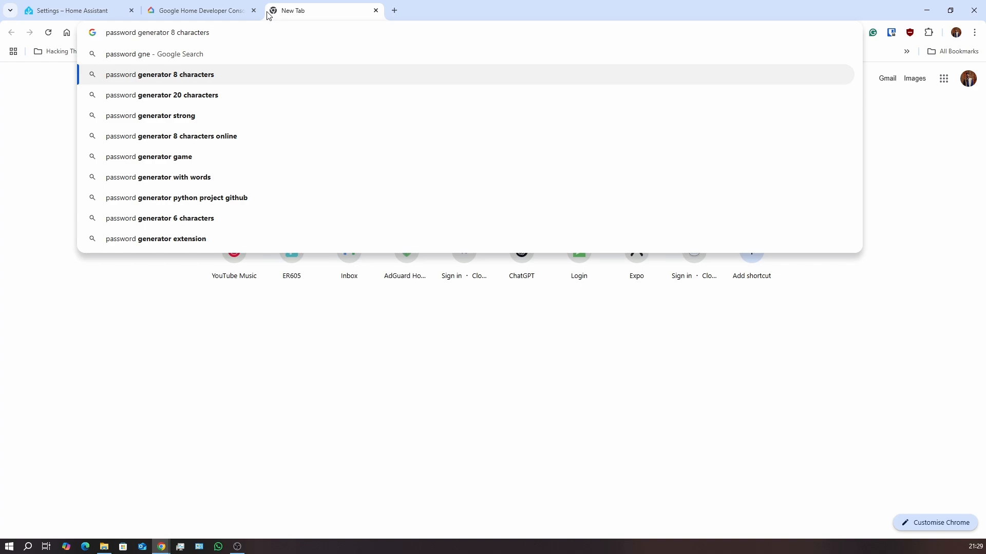
key(Return)
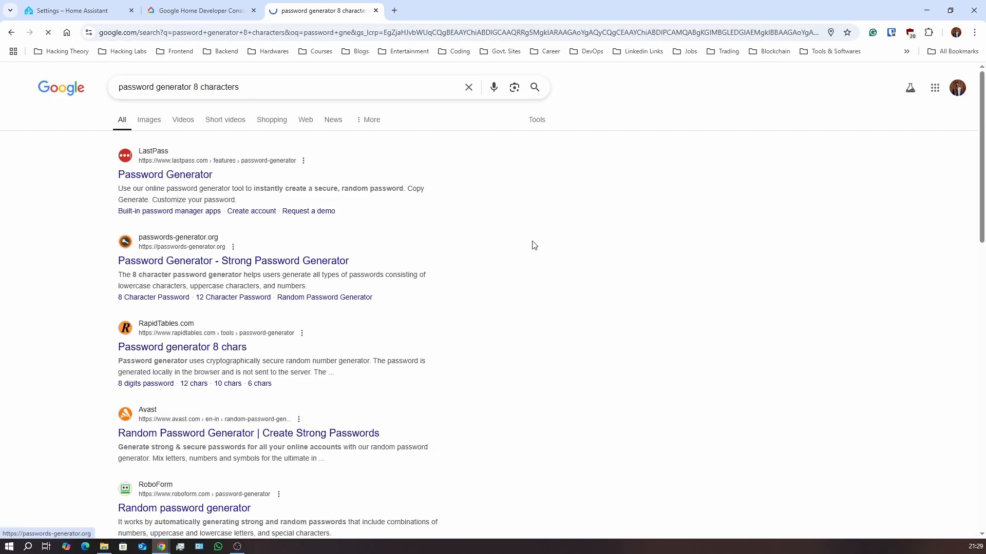
scroll(615, 327, down, 2)
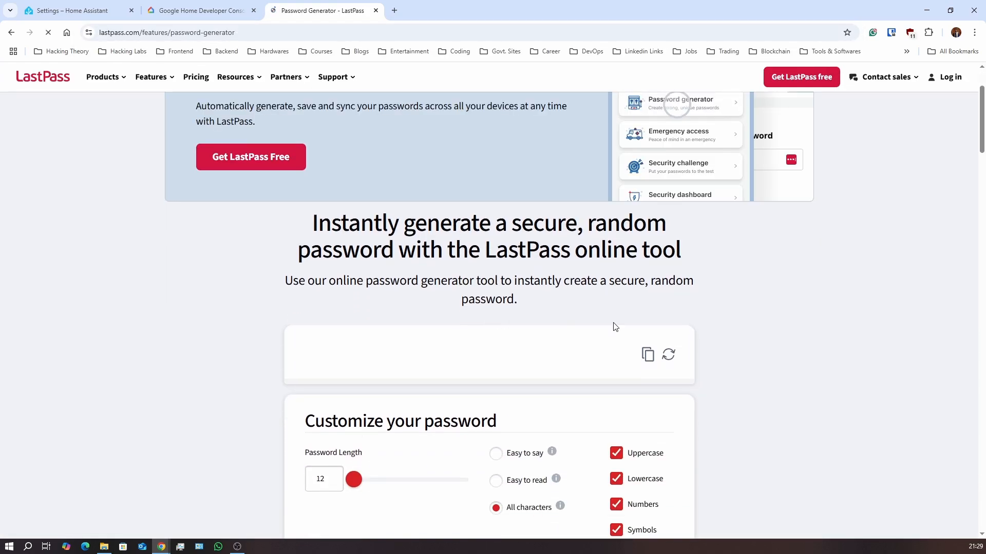
scroll(606, 339, down, 2)
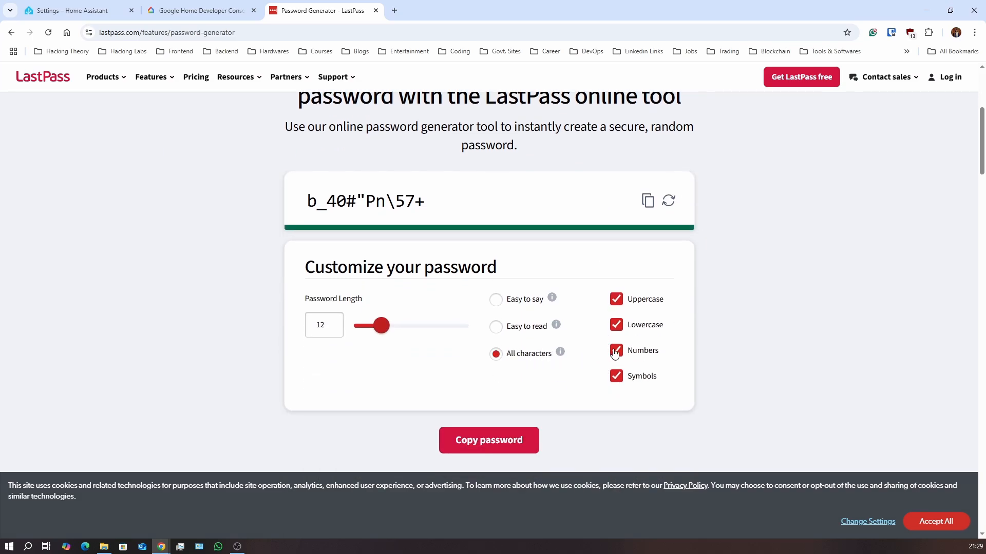
Copy a 12-character letters-and-numbers password, with Symbols unchecked, for the Client secret field
click(622, 380)
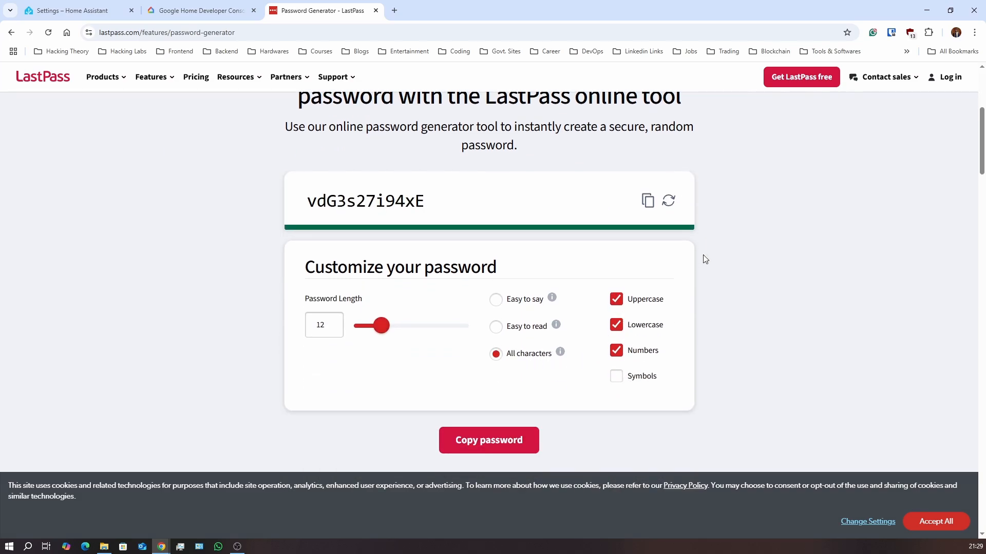
scroll(705, 259, up, 1)
click(648, 253)
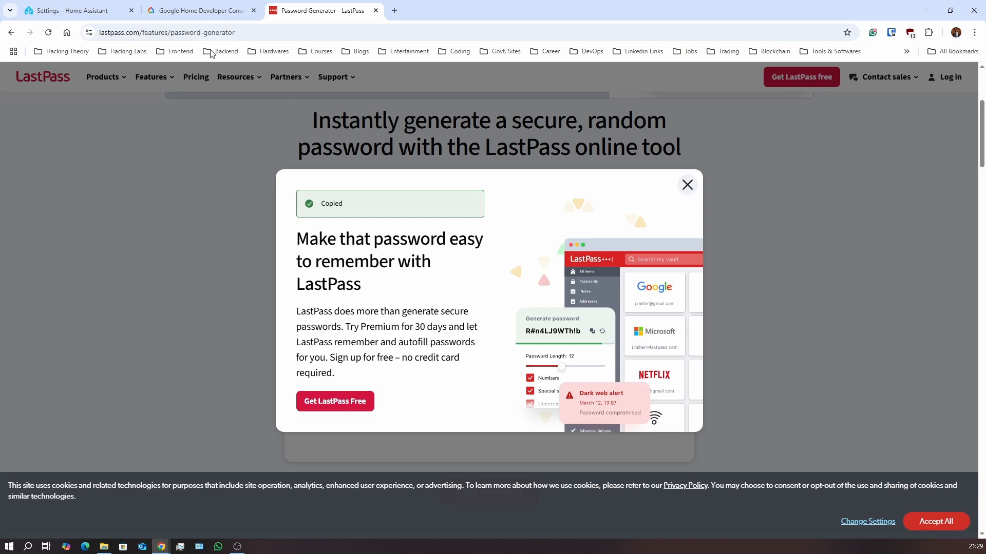
click(180, 11)
click(260, 253)
key(ctrl+v)
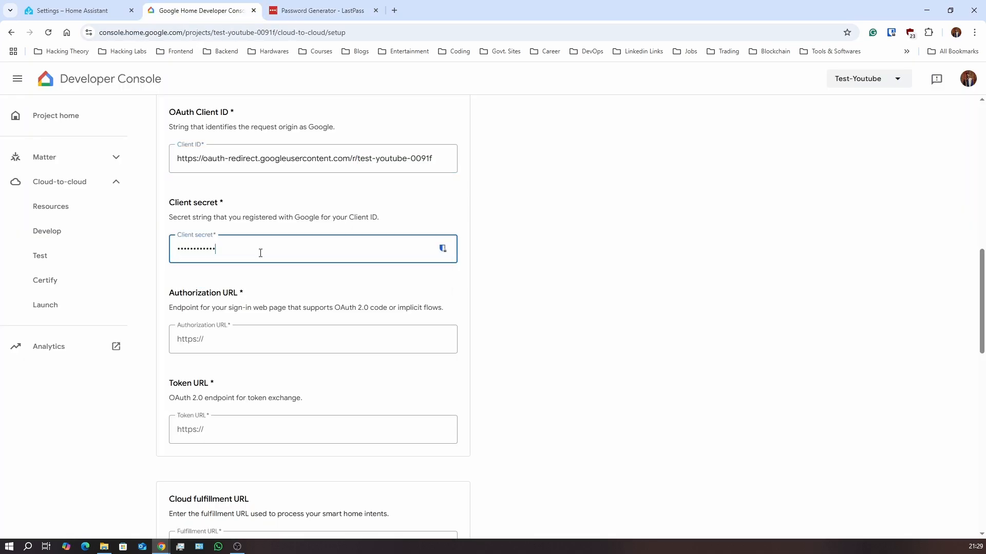
click(596, 259)
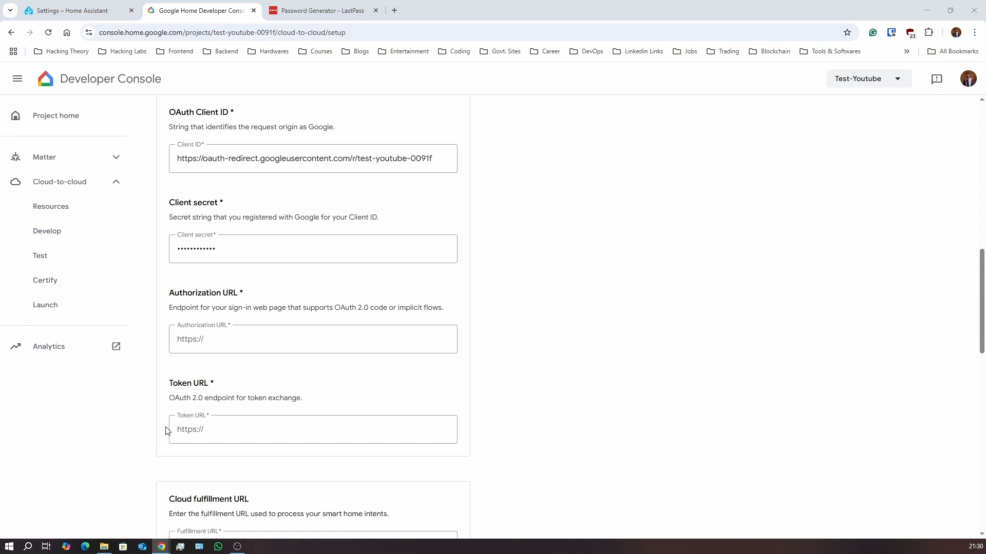
click(236, 334)
key(ctrl+v)
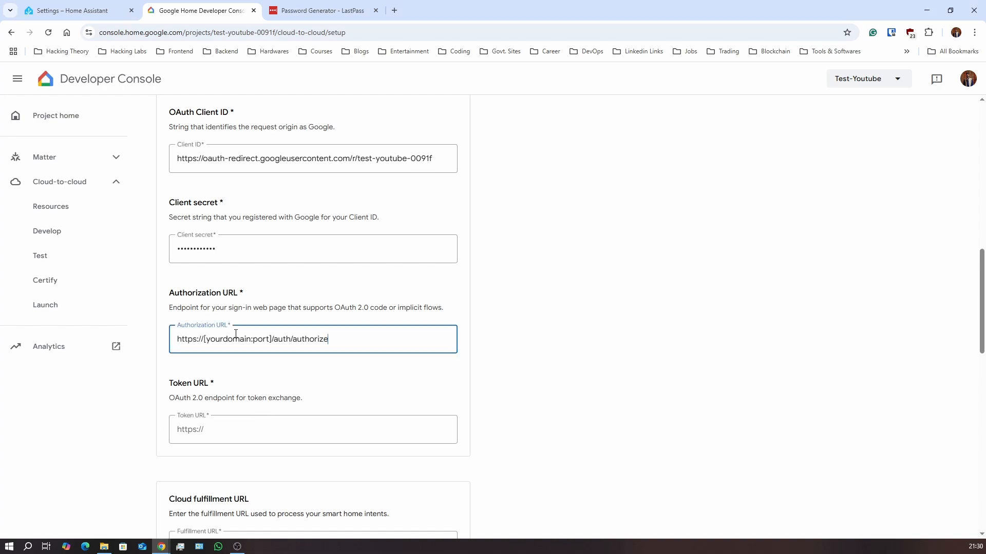
drag(264, 339, 204, 339)
Read the local address 192.168.0.100:8123 from Home Assistant's Entities page address bar
click(108, 9)
scroll(307, 169, up, 2)
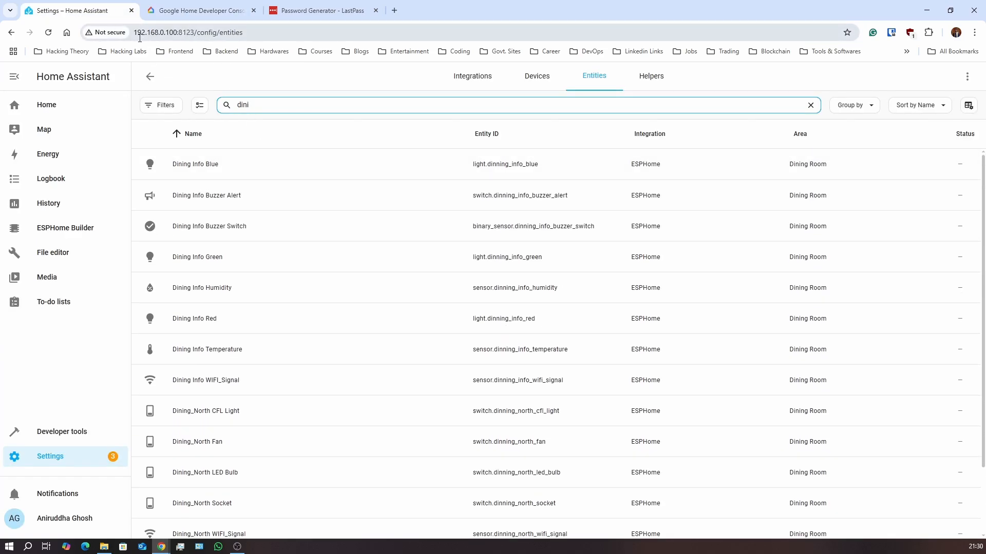
drag(133, 32, 196, 29)
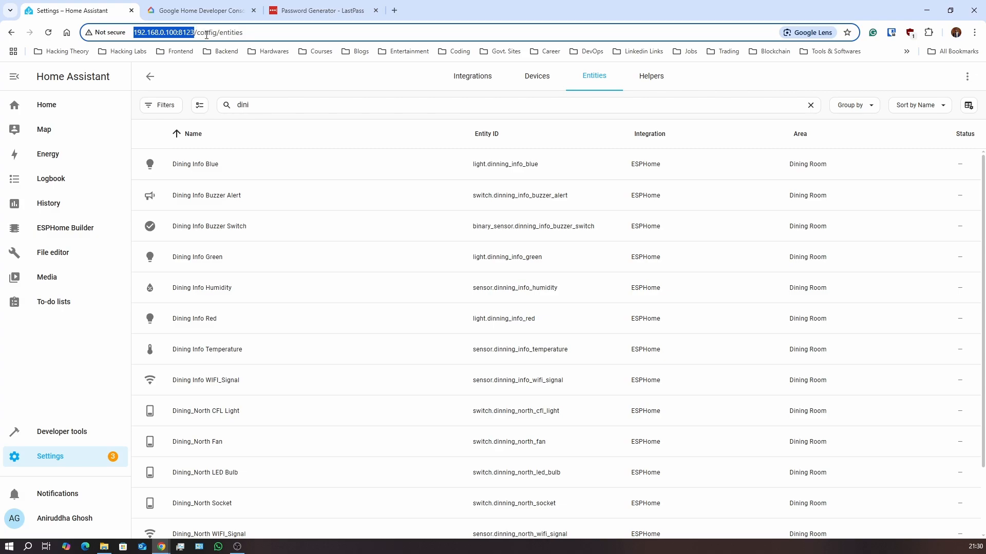
click(186, 32)
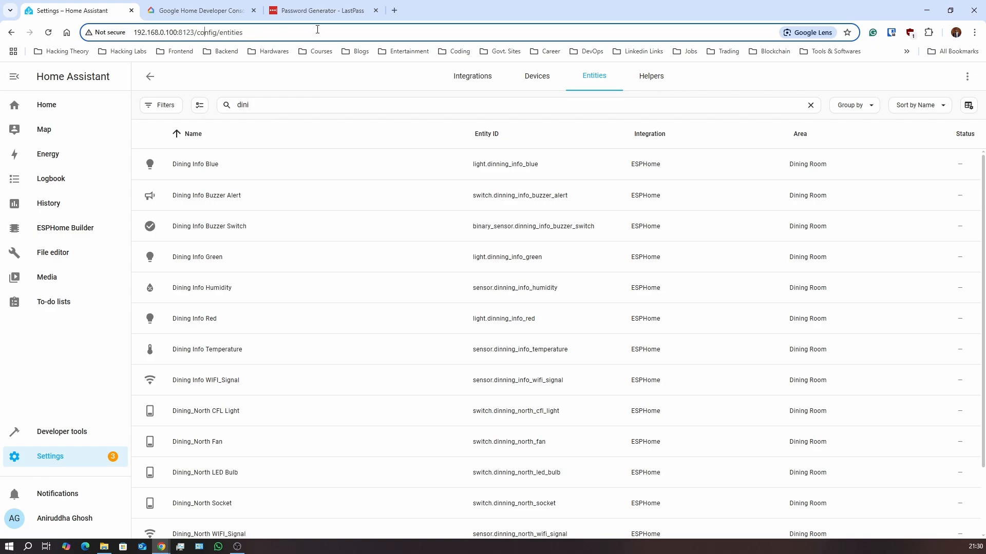
click(200, 10)
click(213, 341)
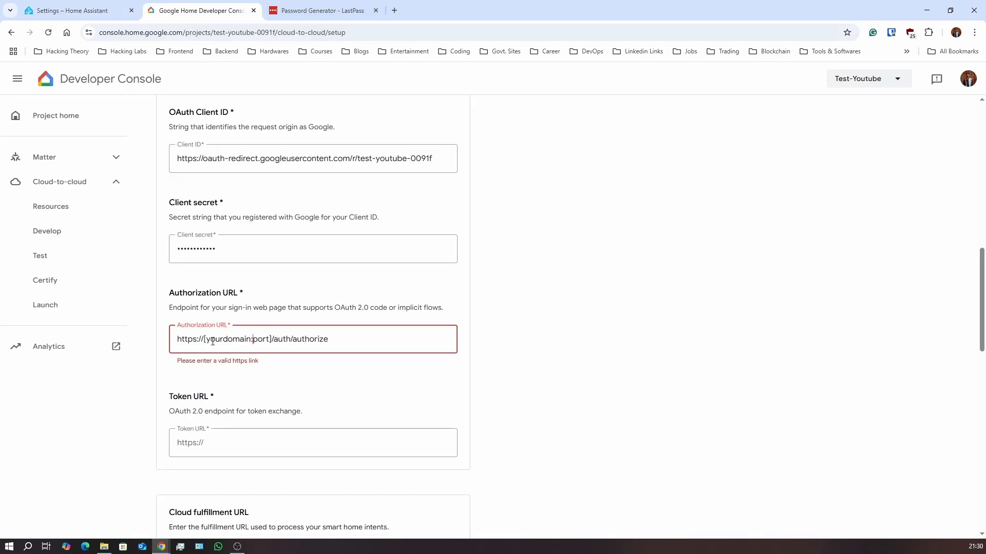
drag(204, 343, 272, 334)
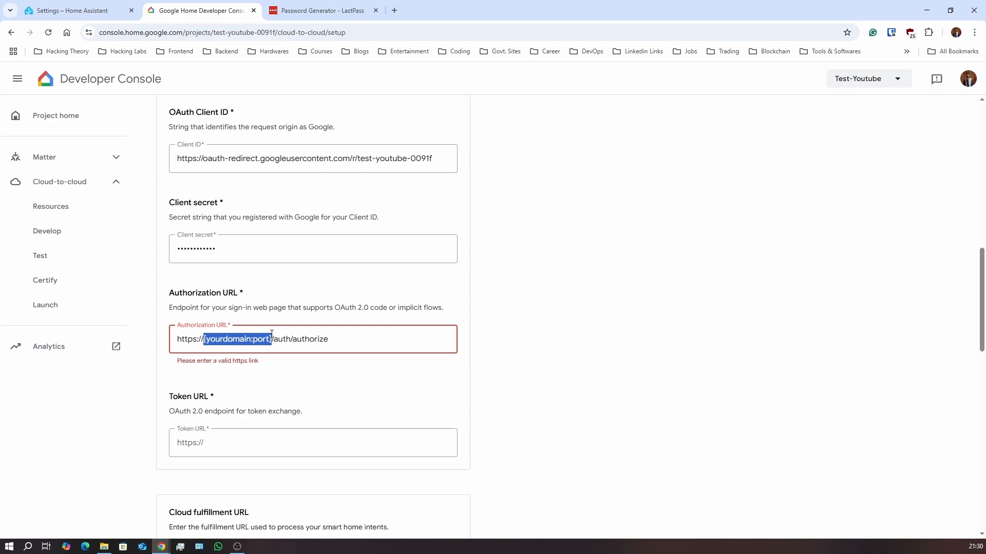
text(xyz)
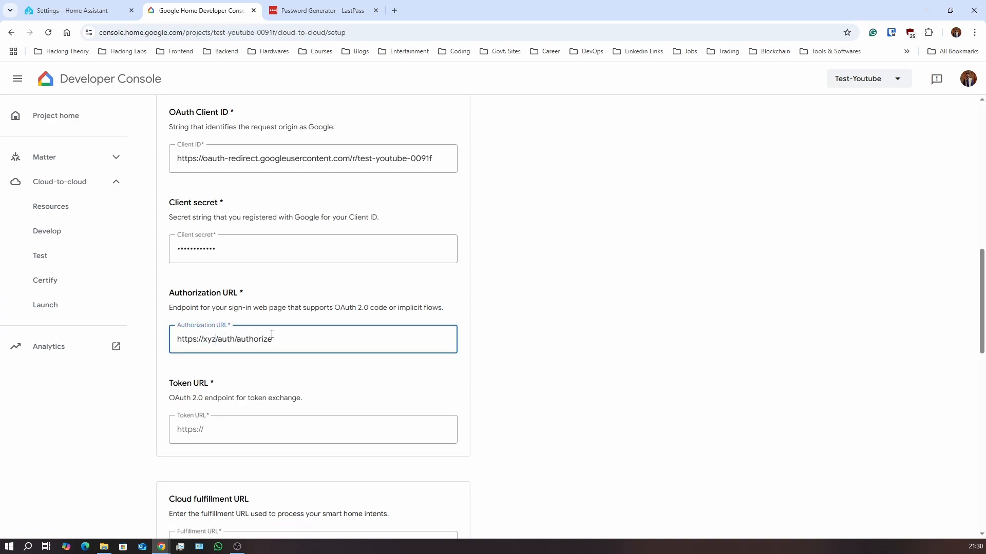
text(.com)
text(abc.)
text(:)
text(367)
key(BackSpace)
key(BackSpace)
key(BackSpace)
key(BackSpace)
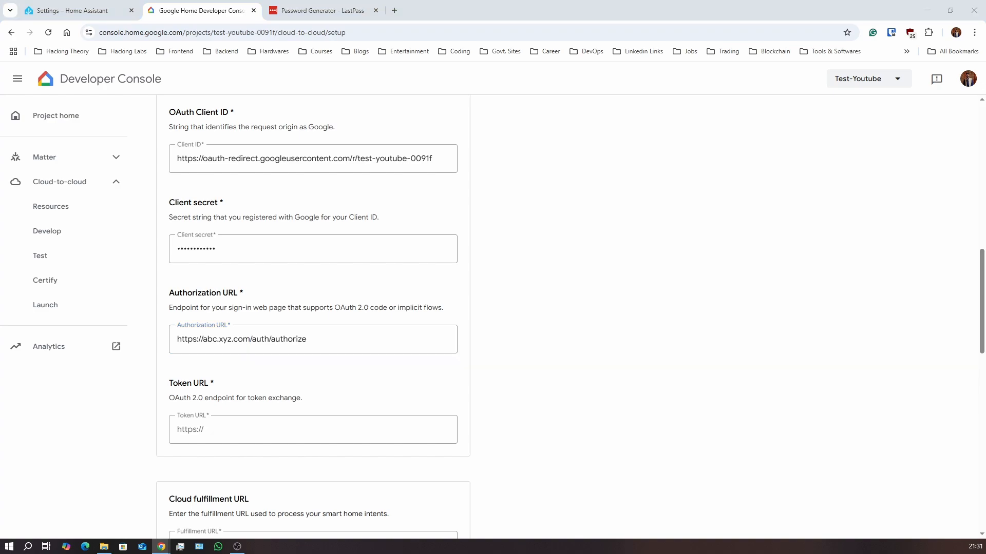
click(224, 429)
key(ctrl+v)
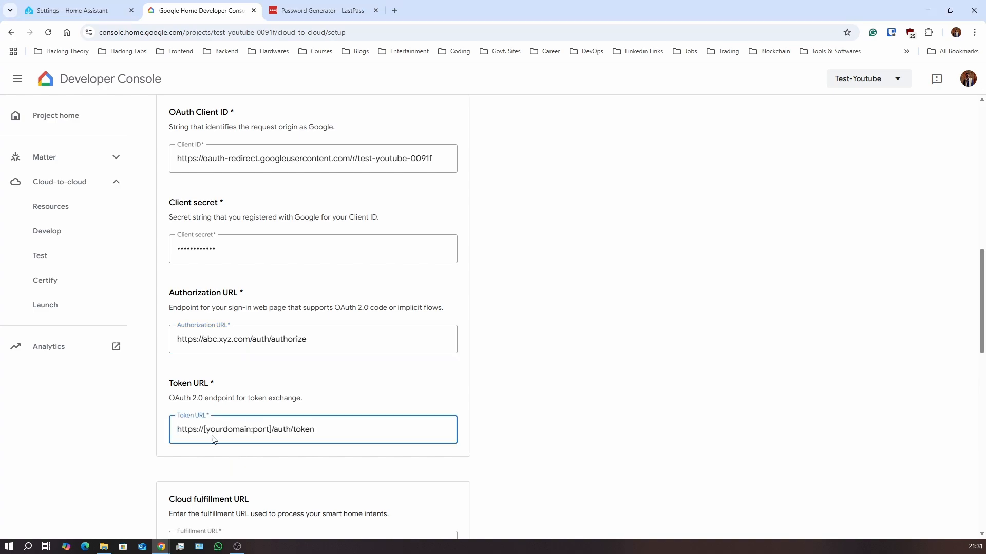
click(204, 339)
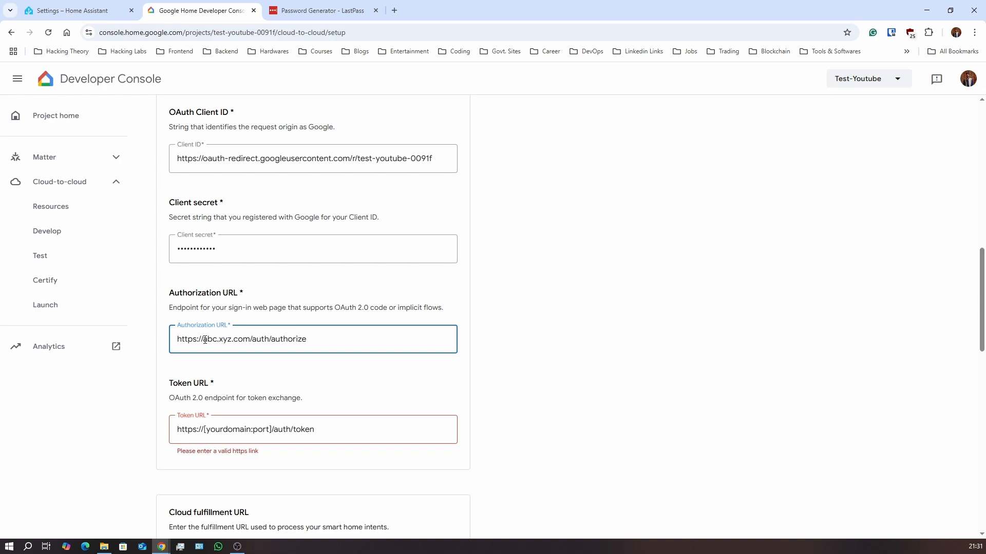
drag(204, 340, 251, 340)
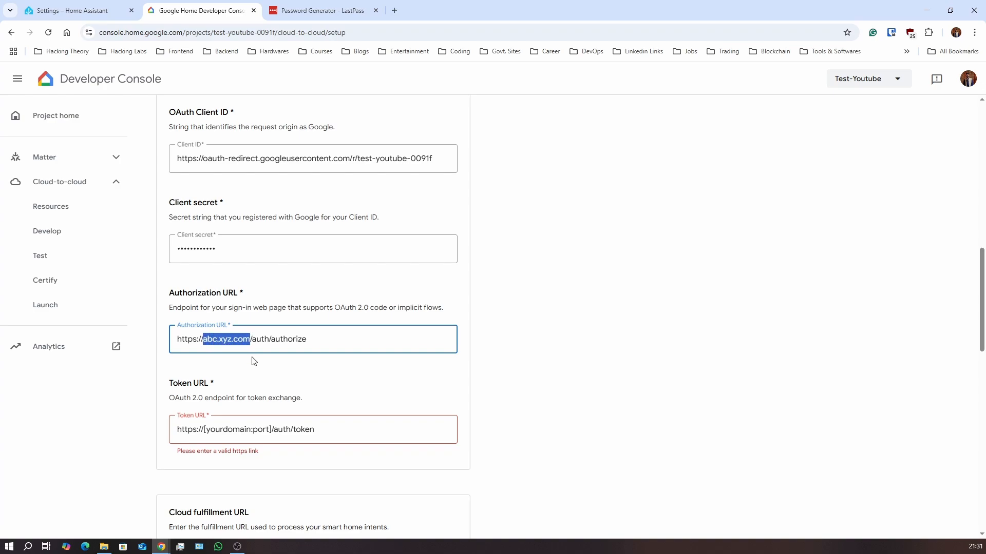
drag(203, 431, 272, 430)
key(ctrl+v)
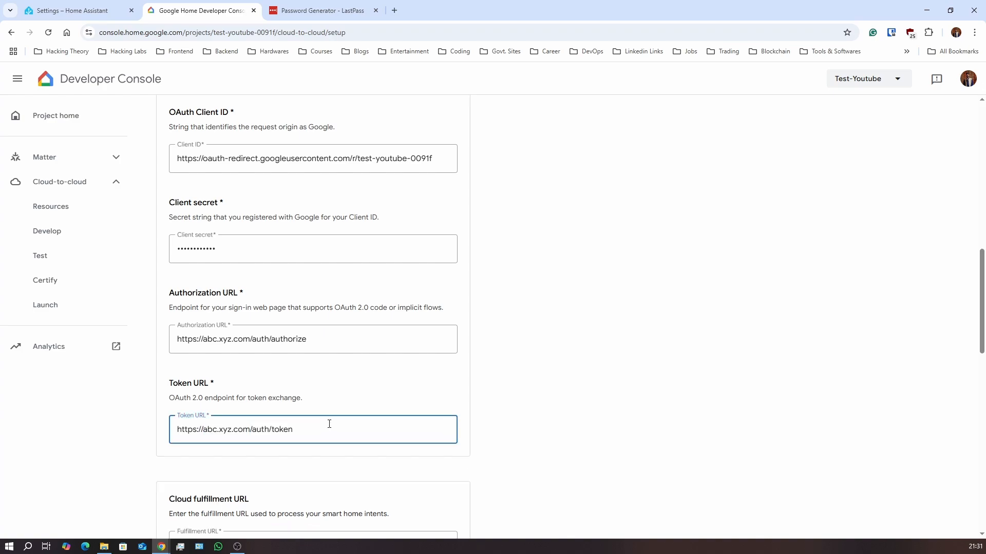
scroll(469, 390, down, 3)
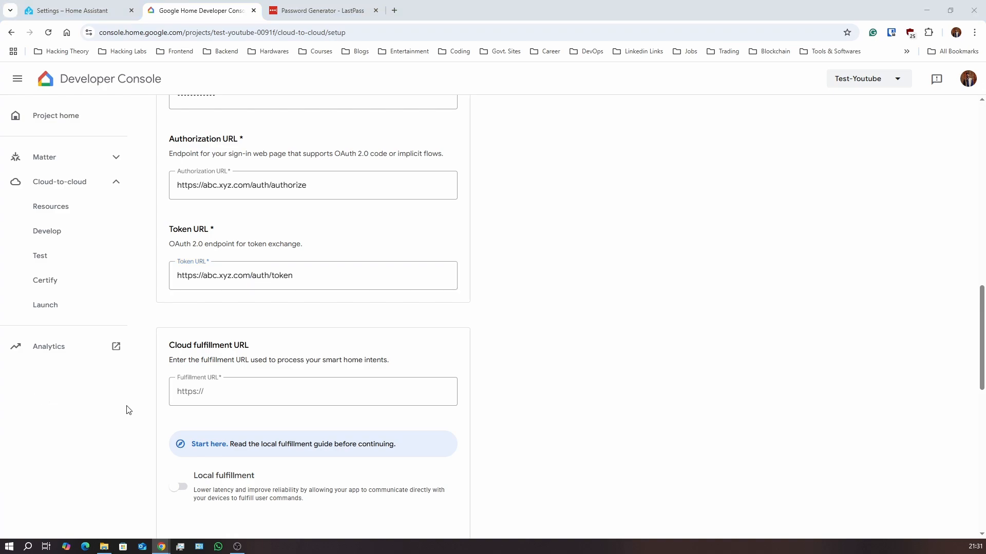
Paste the fulfillment URL template, replacing its placeholder with abc.xyz.com from clipboard history
click(221, 382)
key(ctrl+v)
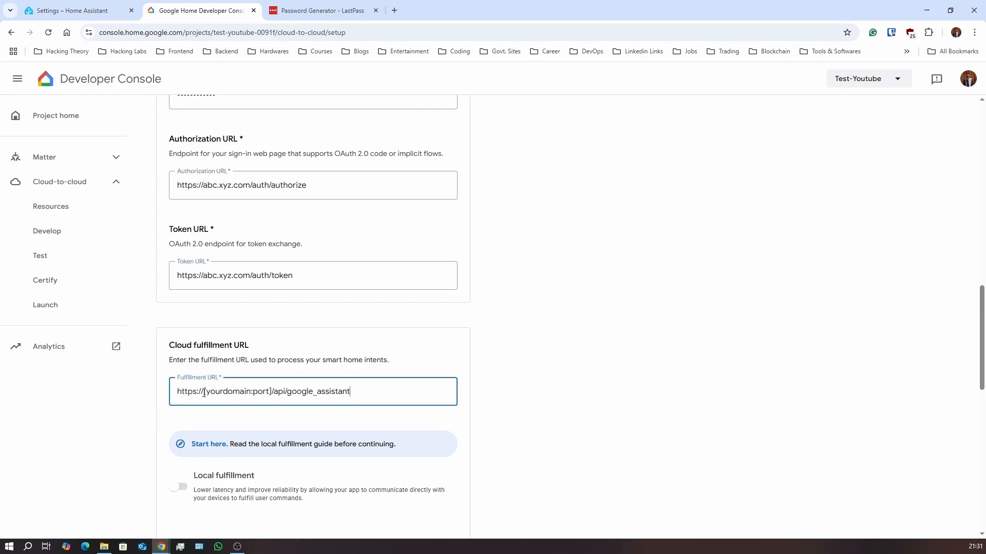
drag(204, 392, 280, 403)
key(BackSpace)
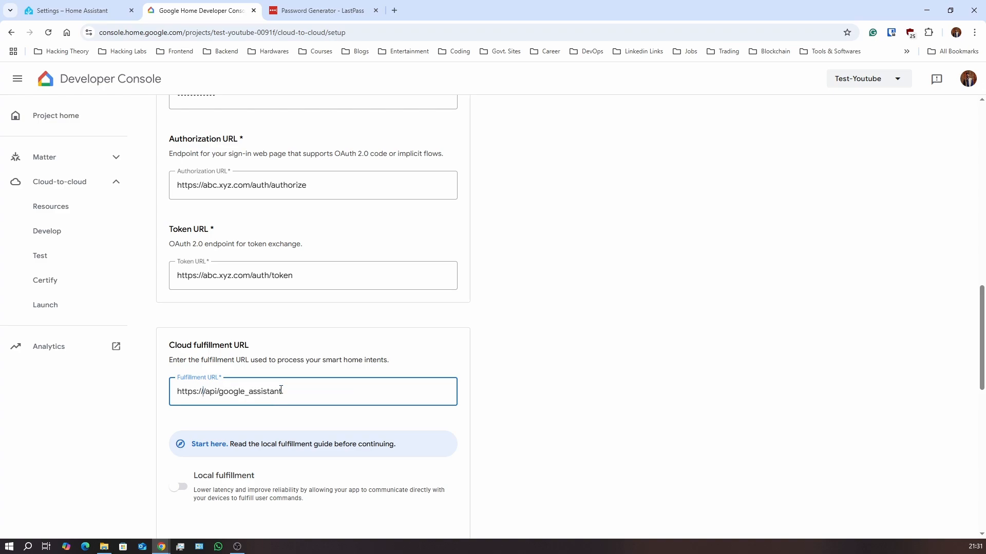
key(super+v)
click(248, 265)
click(645, 370)
scroll(525, 382, down, 2)
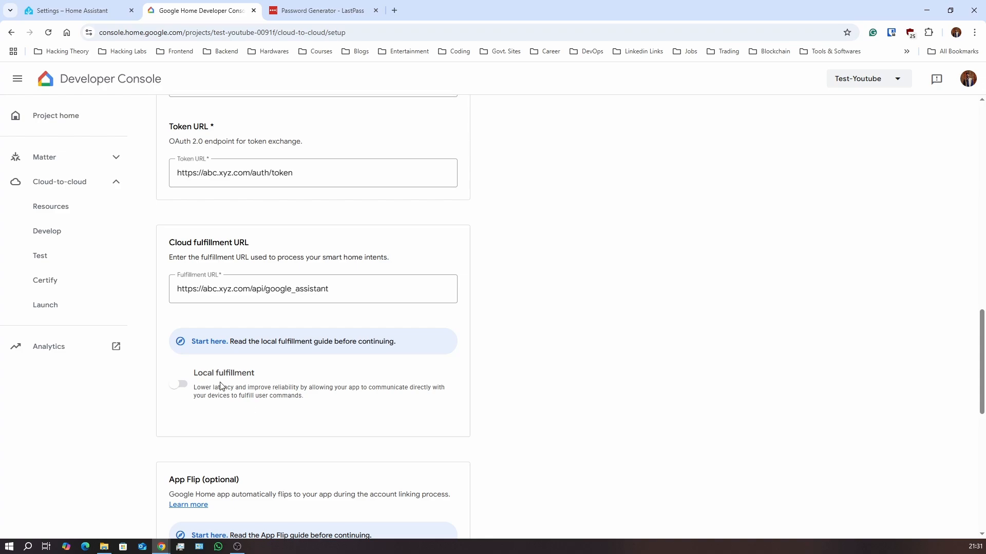
scroll(290, 442, down, 3)
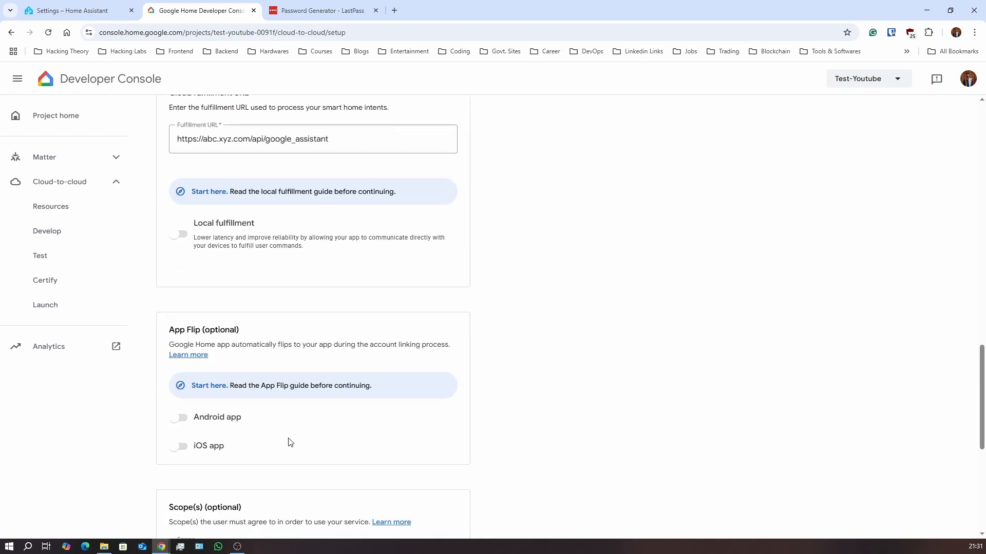
scroll(242, 308, down, 3)
scroll(222, 439, down, 3)
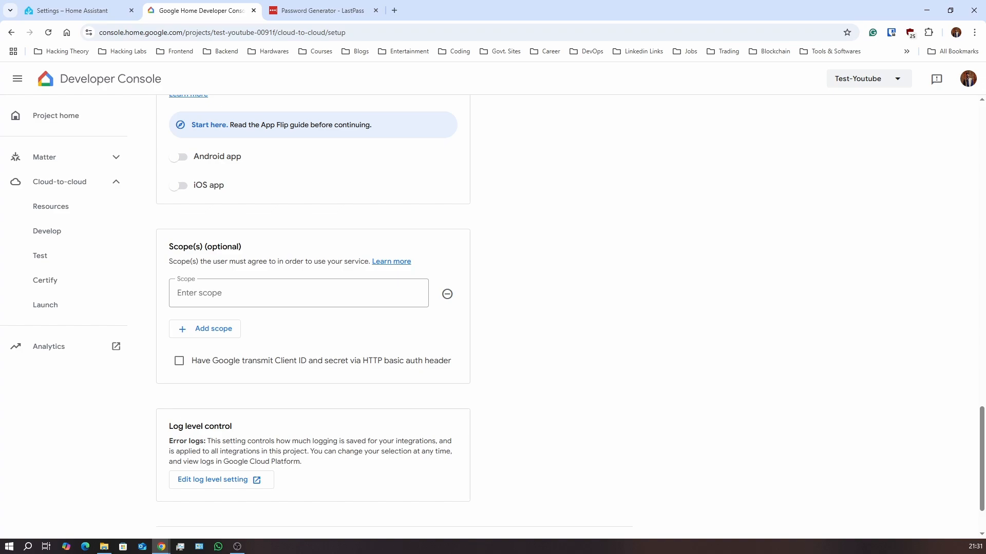
Enter 'email' in the first scope field and 'name' in a second added scope
click(284, 296)
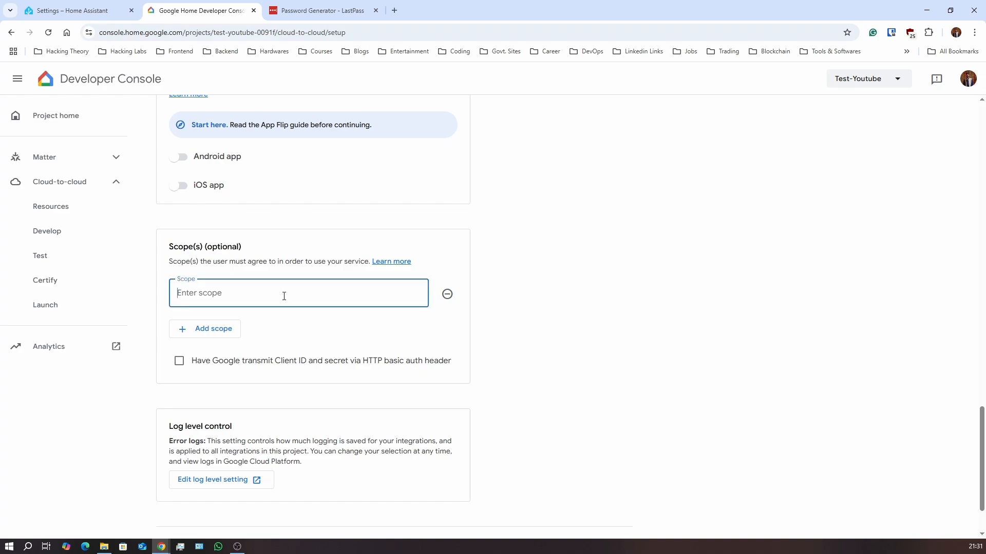
text(email)
click(186, 331)
click(188, 332)
text(name)
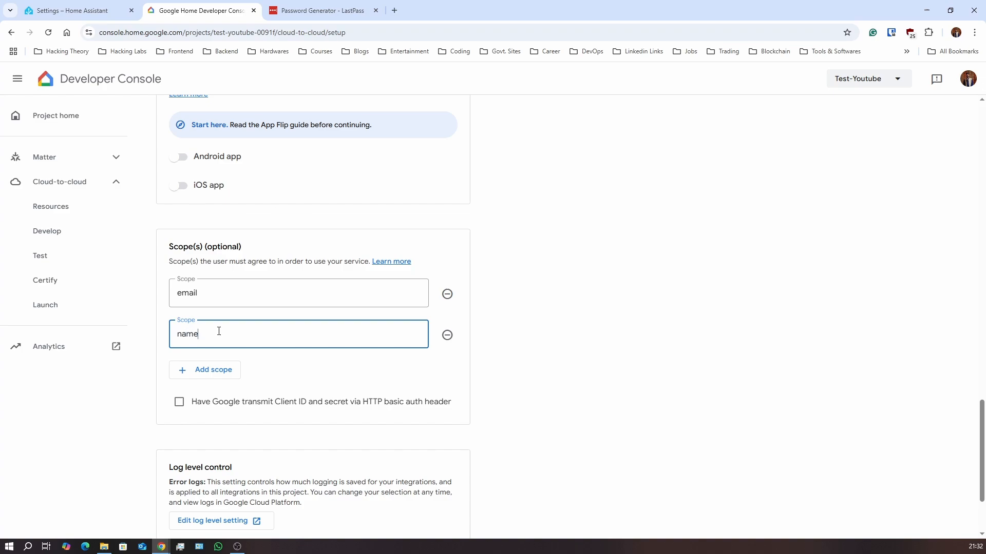
scroll(642, 325, down, 2)
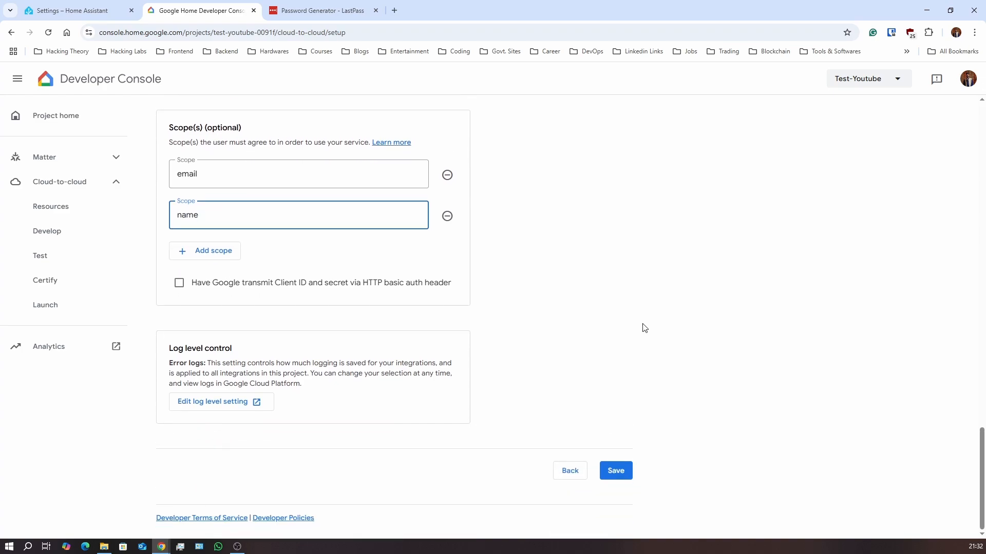
Save the setup and review the 144 x 144 px app icon and project-ID file name rules
click(616, 470)
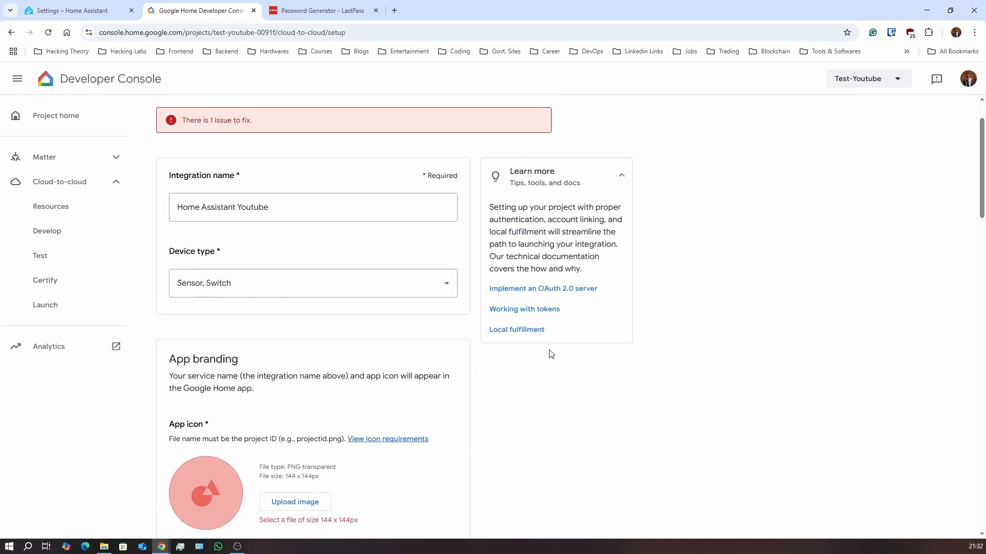
scroll(550, 354, down, 4)
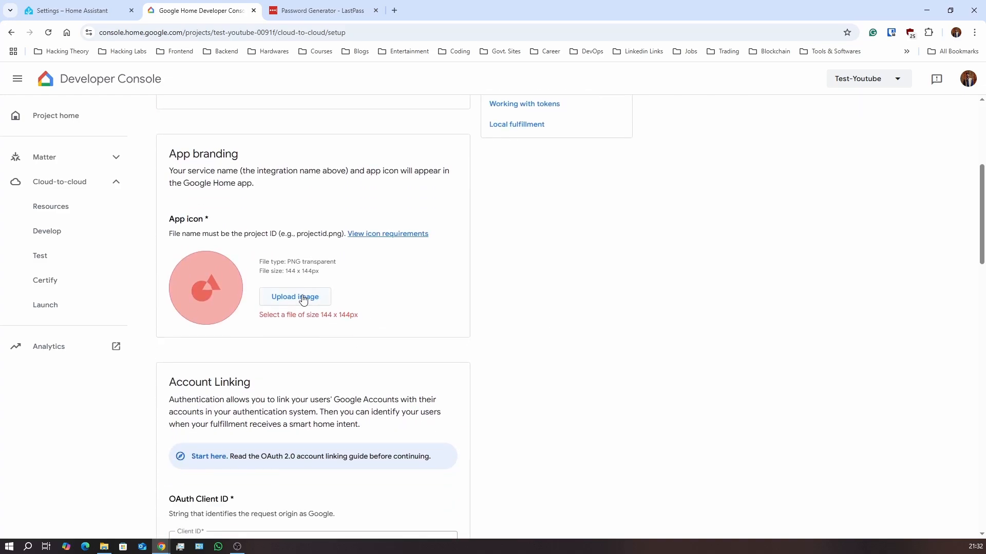
drag(293, 272, 324, 275)
click(354, 277)
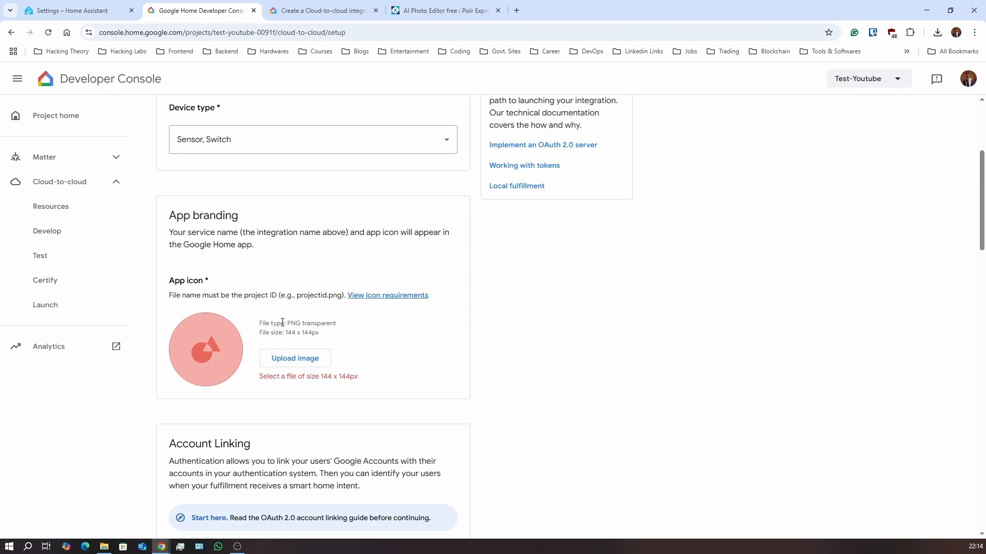
drag(286, 334, 331, 337)
click(263, 321)
drag(169, 297, 278, 291)
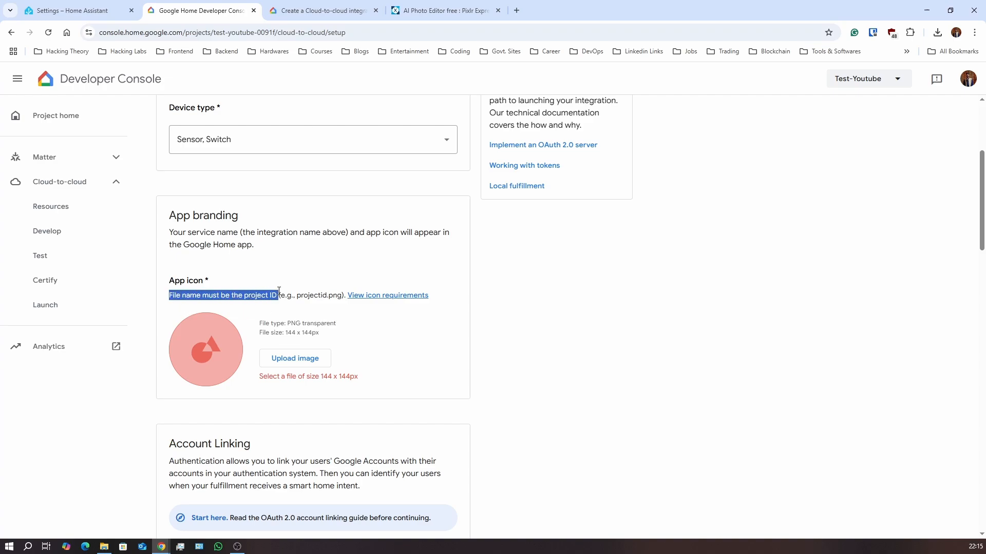
click(317, 316)
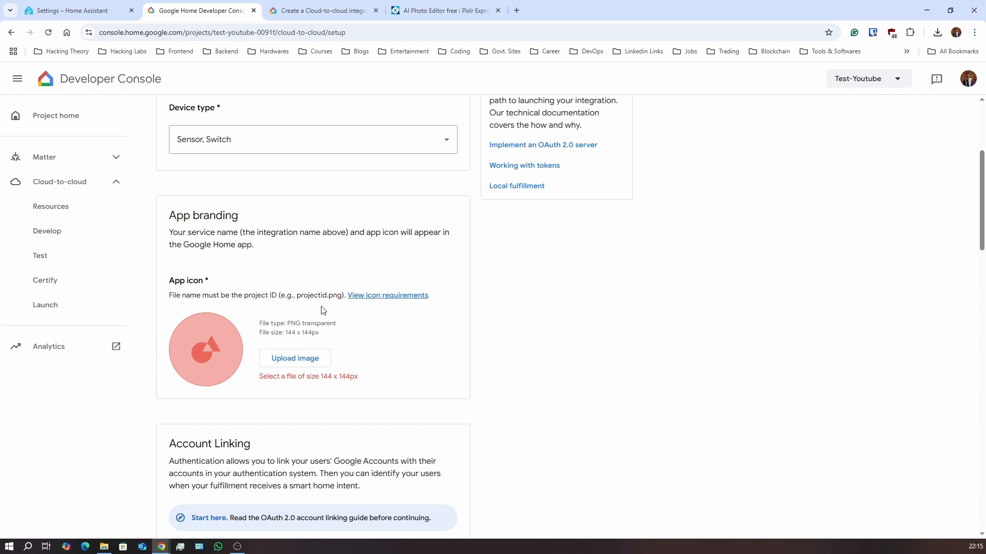
Close the Pixlr Express tab and return to the App icon section
click(497, 11)
scroll(414, 90, up, 3)
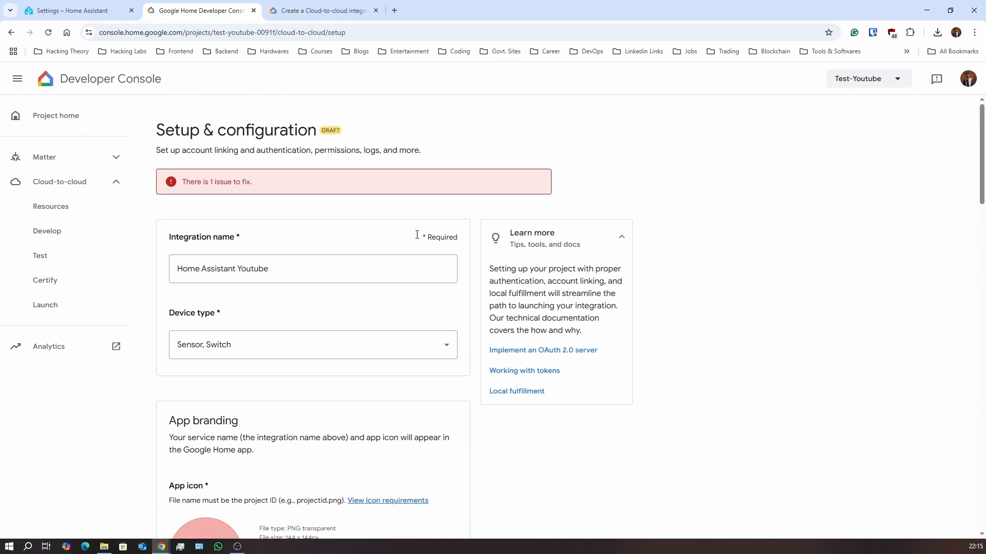
scroll(417, 239, down, 7)
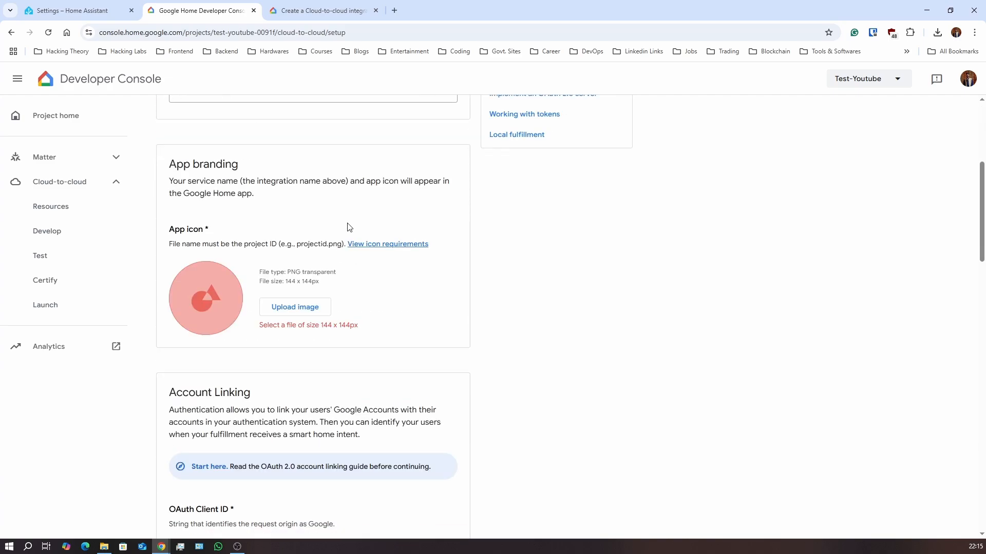
scroll(347, 224, up, 4)
scroll(346, 224, down, 5)
scroll(345, 224, up, 1)
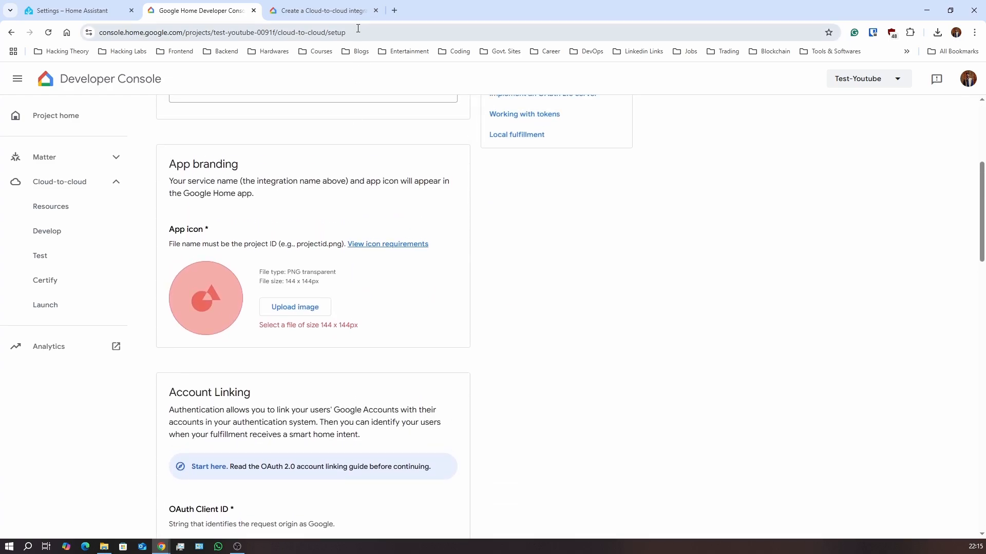
Search Google for 'wahtsapp icons' and open Flaticon's WhatsApp icons page
click(395, 11)
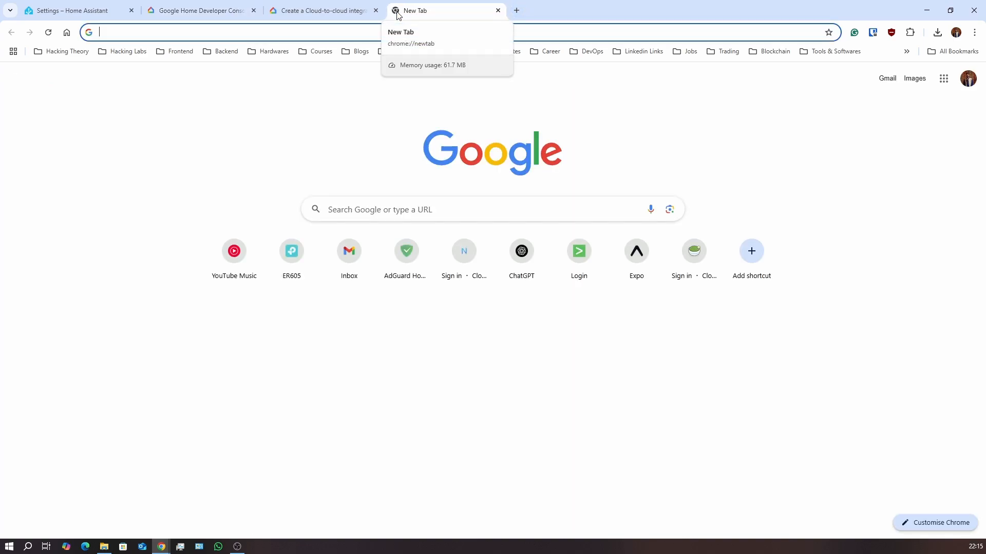
text(w)
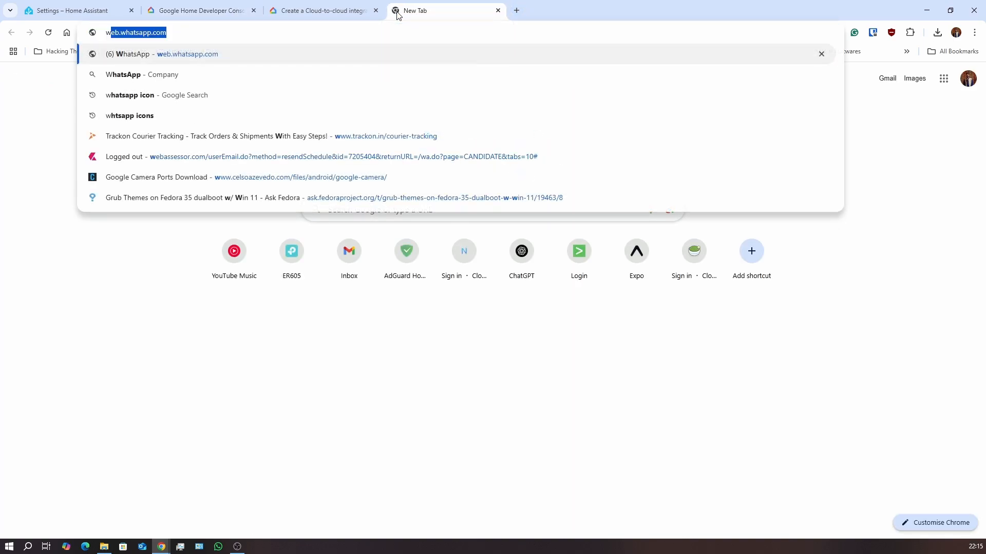
text(ahtsapp ico)
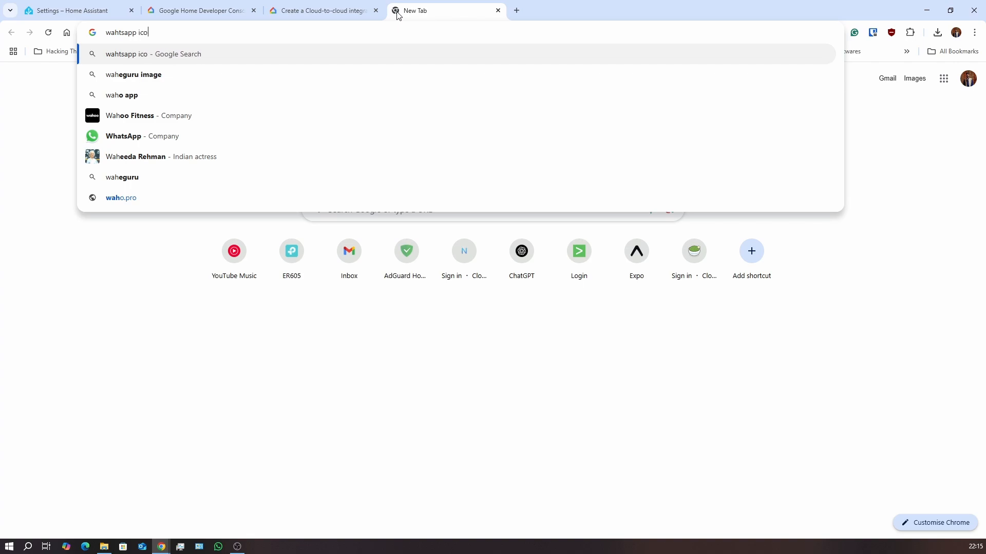
text(ns)
key(Return)
scroll(205, 321, down, 4)
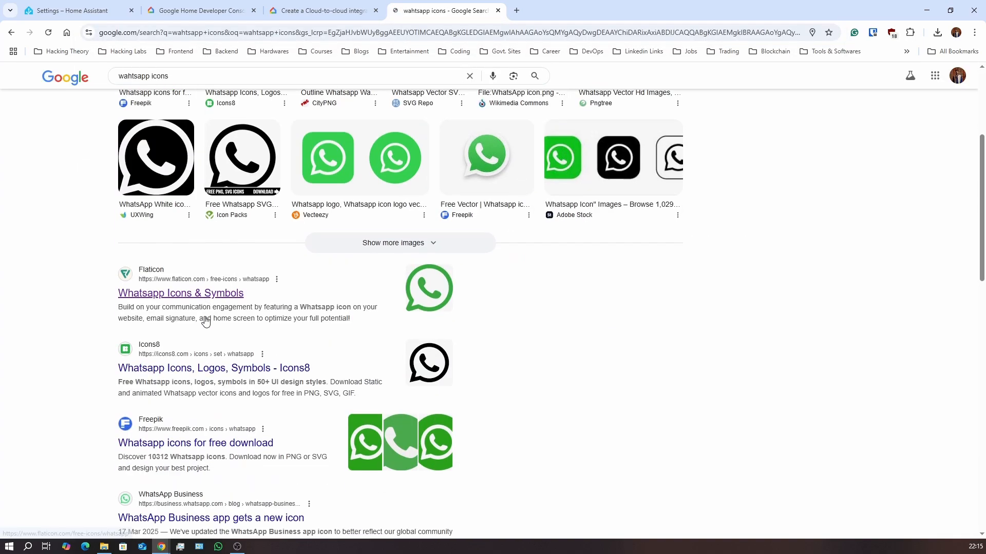
click(198, 293)
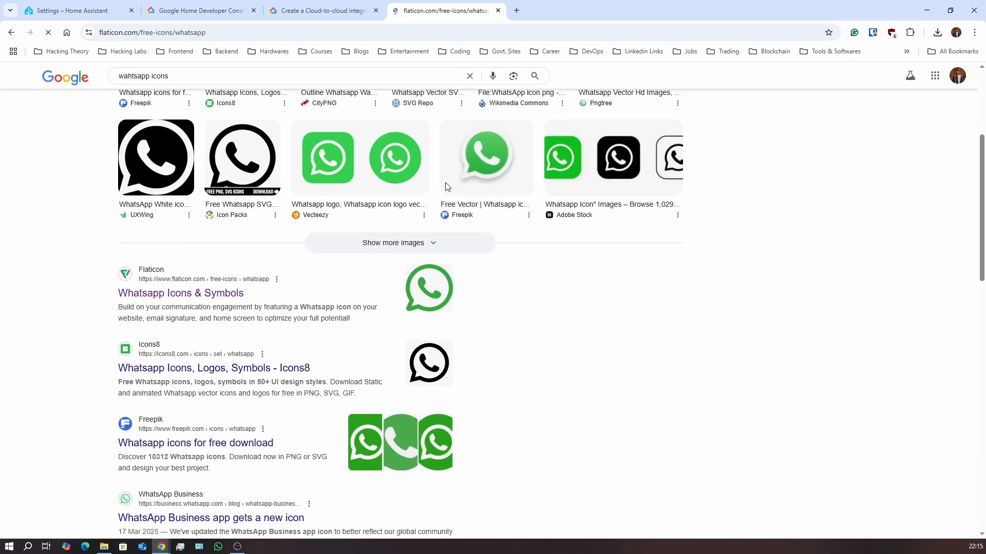
Compare the Cloud-to-cloud integration docs with the console setup page
click(322, 11)
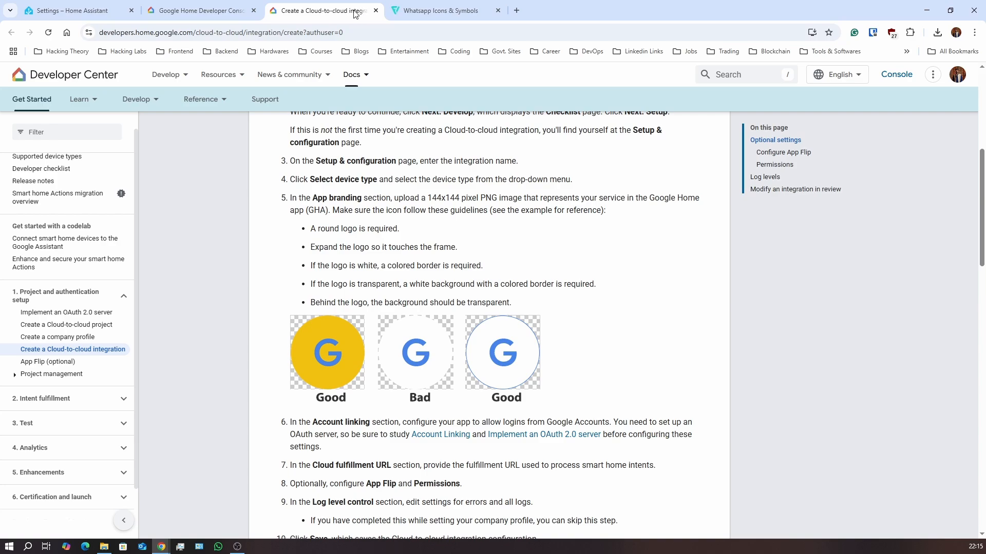
click(206, 10)
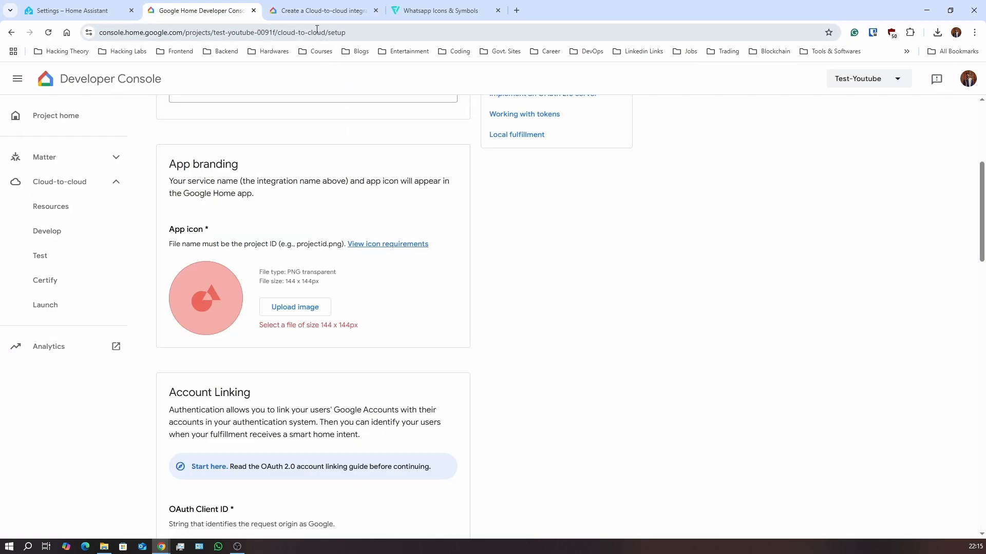
click(321, 11)
scroll(425, 363, down, 4)
scroll(428, 363, up, 8)
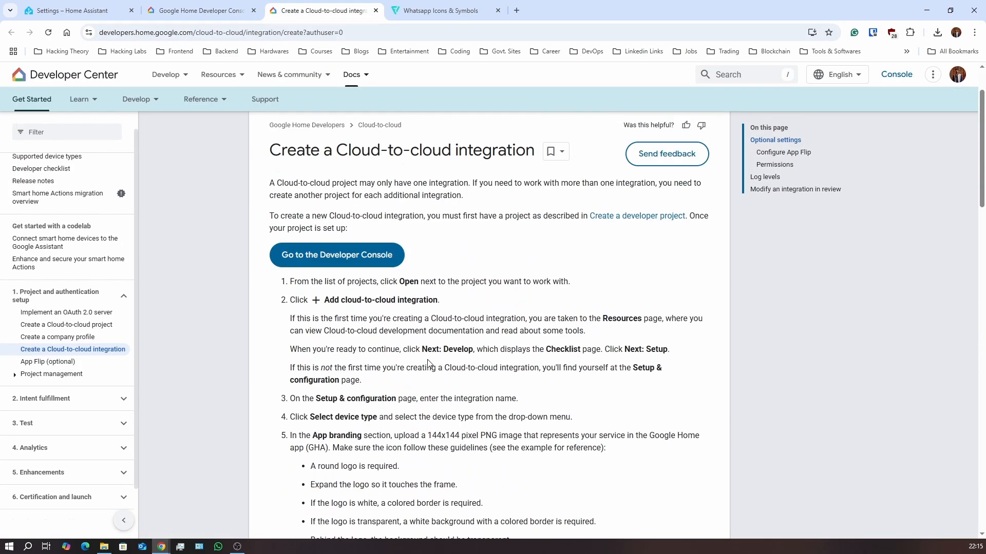
Close the docs tab and start a free PNG download of the green round WhatsApp icon
click(376, 11)
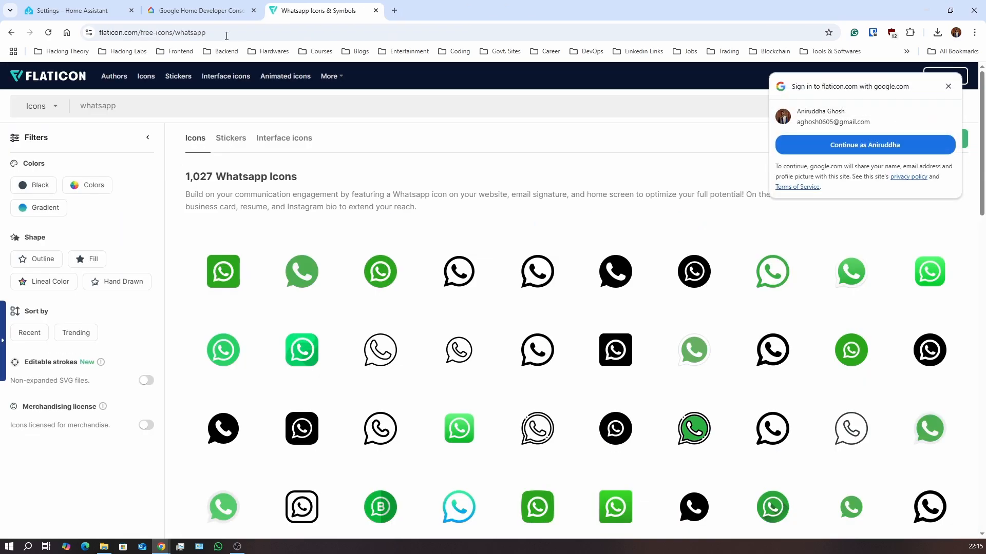
click(300, 271)
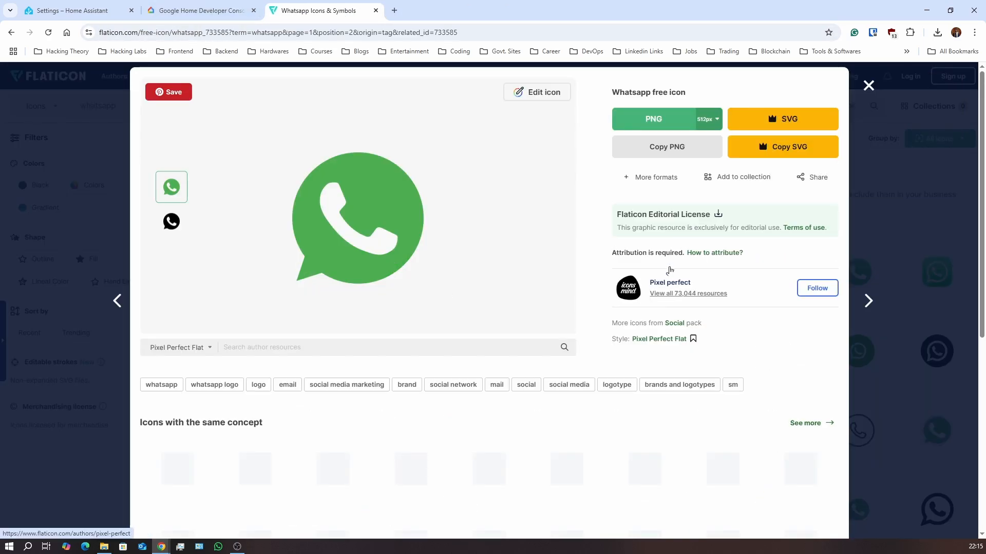
click(659, 119)
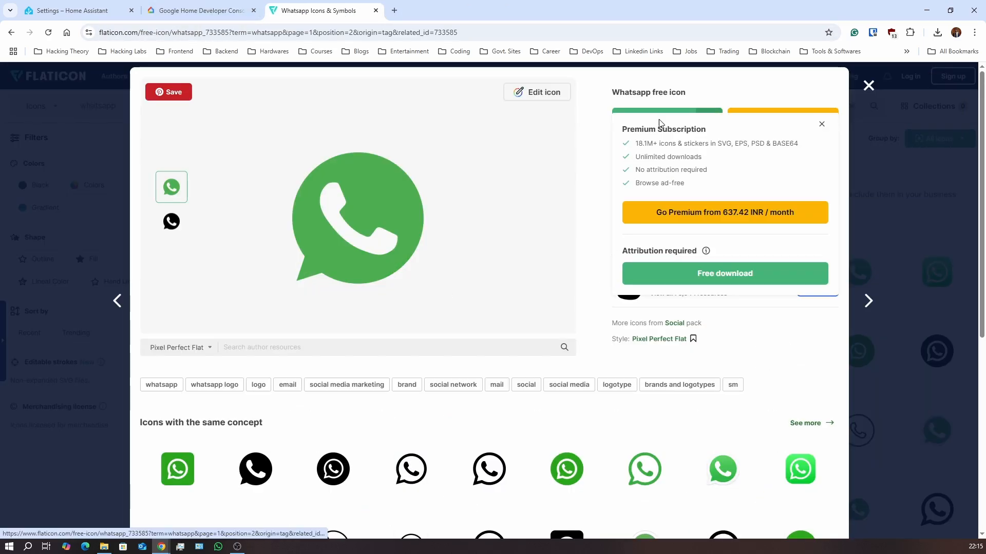
click(709, 273)
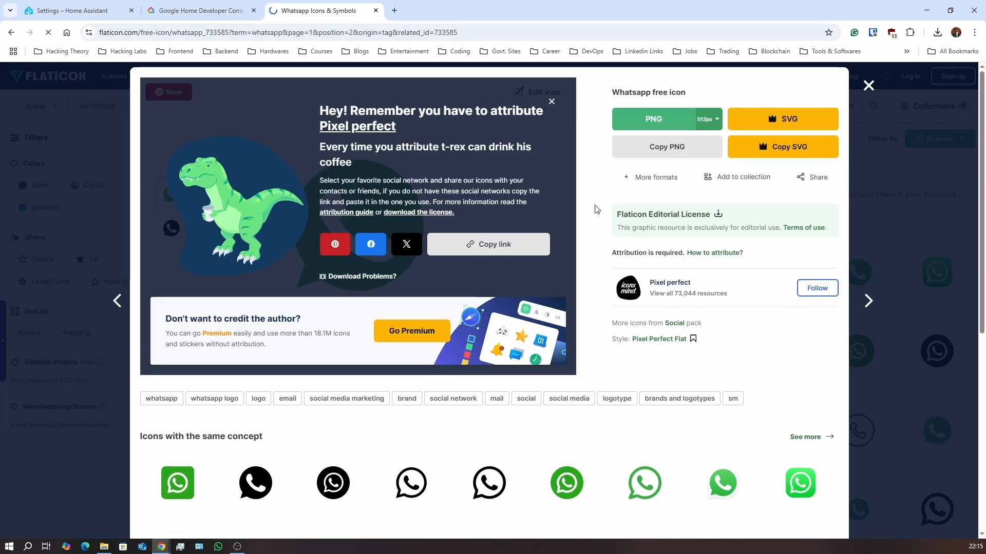
click(868, 85)
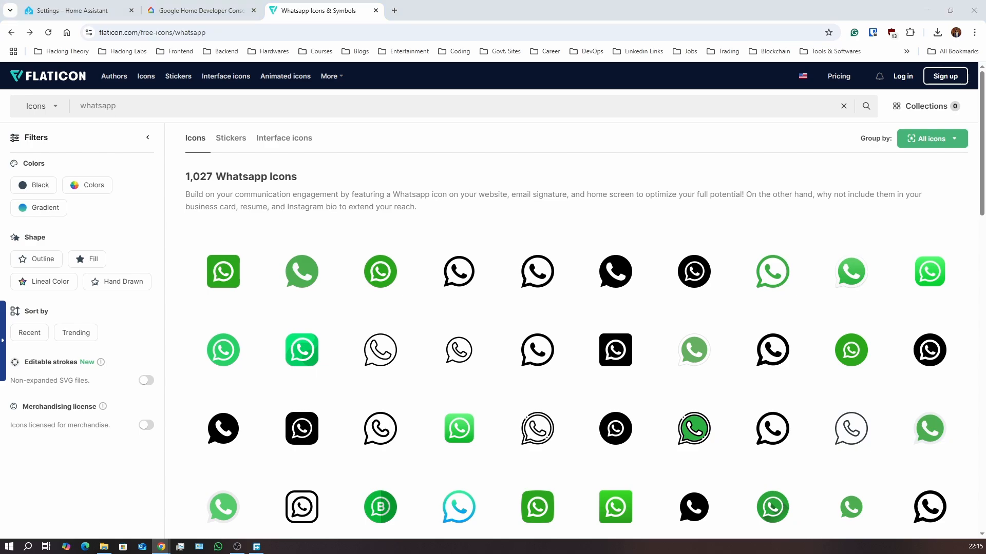
Save the icon as whatsapp.png in Downloads, removing the ' (1)' suffix
drag(0, 31, 354, 29)
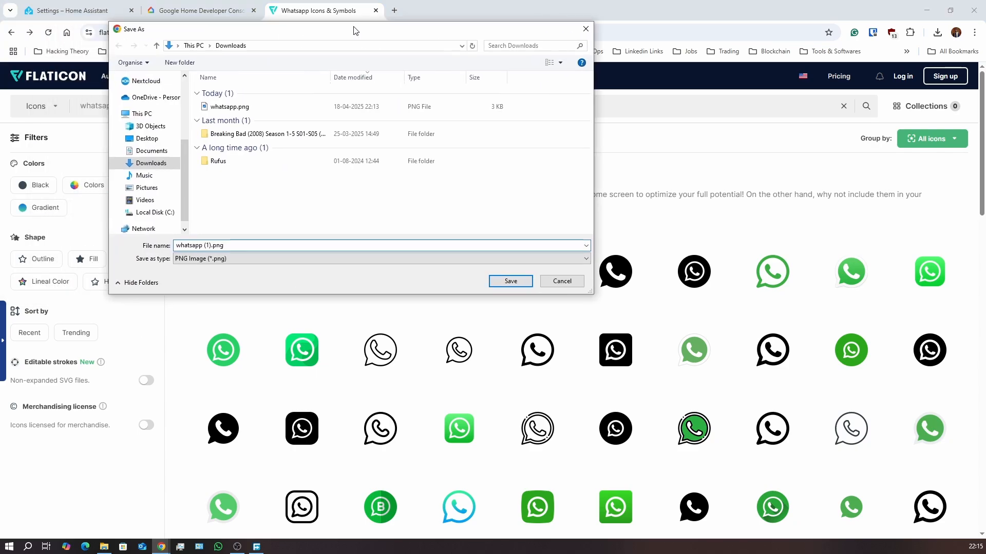
click(209, 248)
key(BackSpace)
key(BackSpace)
key(BackSpace)
key(BackSpace)
click(513, 279)
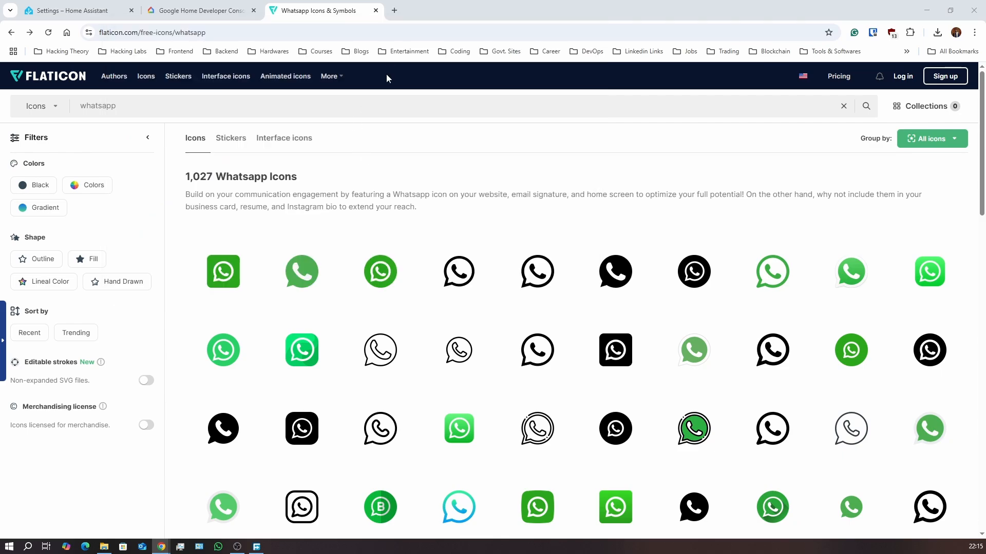
click(394, 10)
Rerun the earlier Google search, trimmed from 'crop image with pixel' to 'crop image'
click(397, 29)
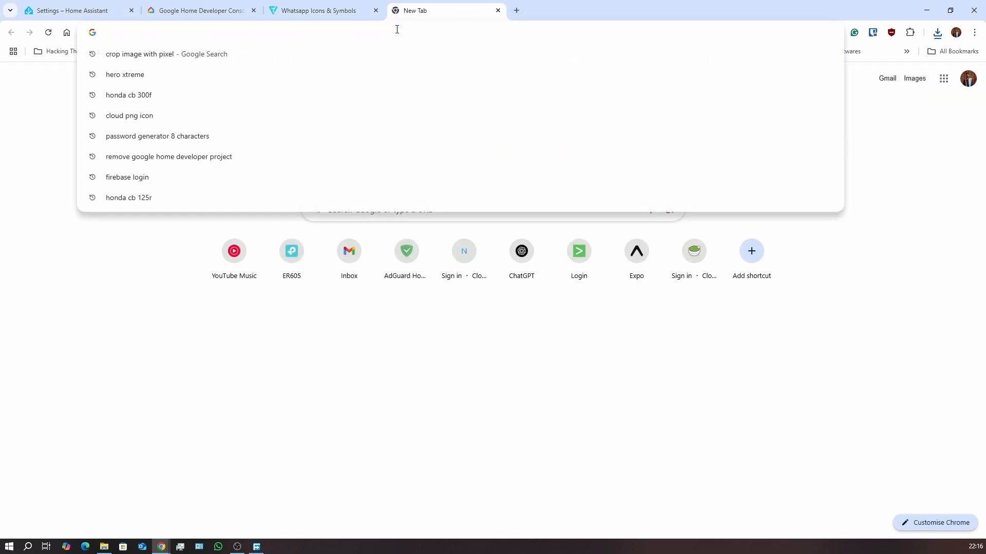
click(221, 56)
scroll(291, 221, down, 10)
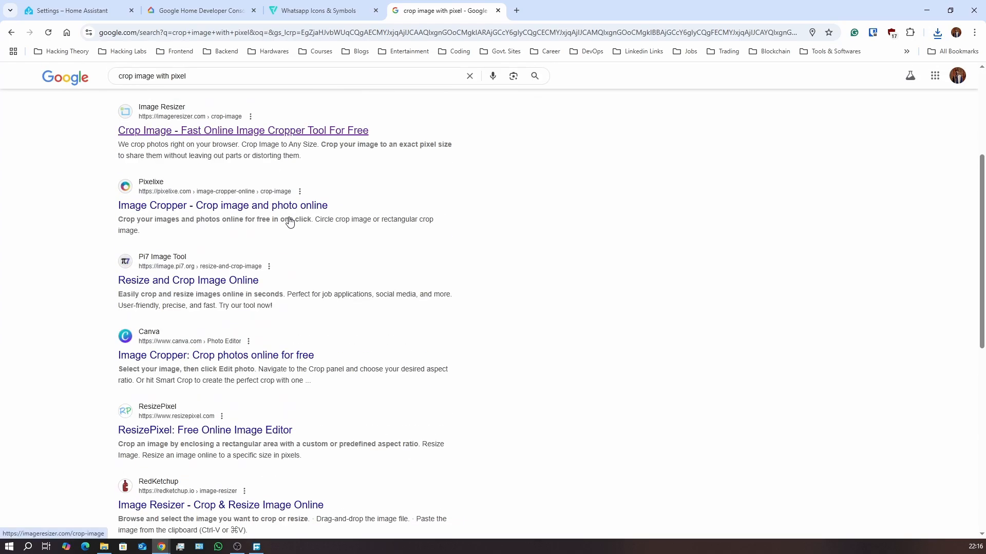
scroll(291, 221, up, 8)
scroll(291, 221, up, 2)
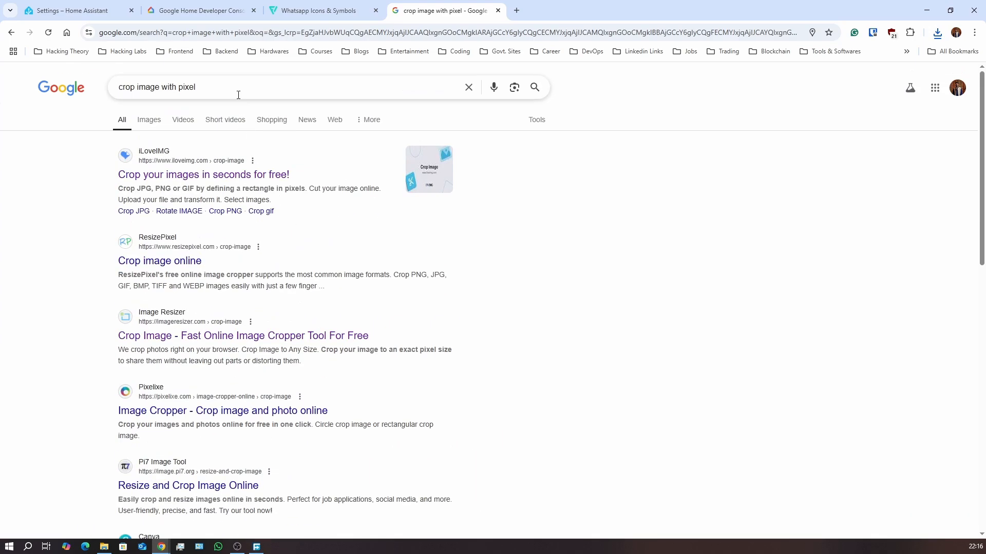
drag(226, 87, 159, 87)
key(BackSpace)
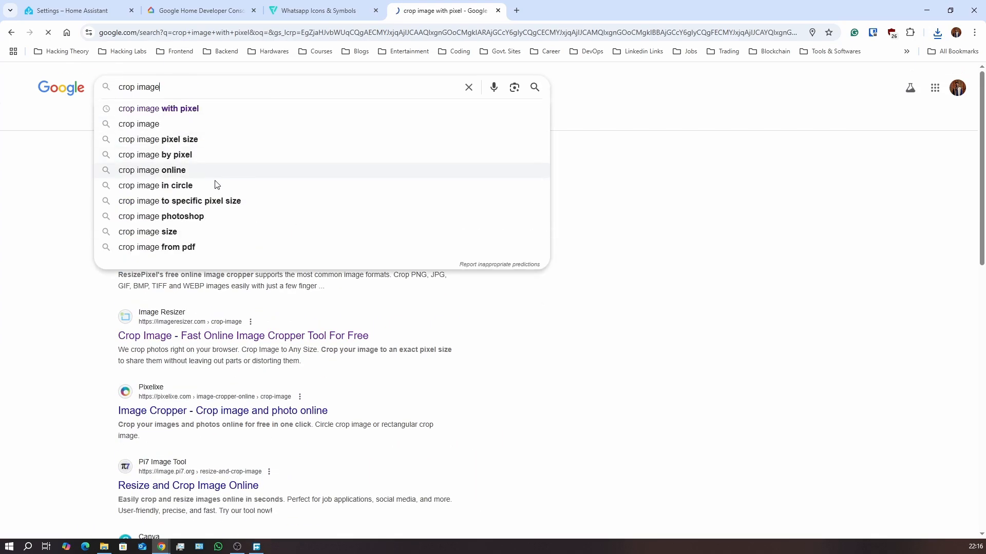
key(Return)
scroll(255, 229, down, 6)
scroll(258, 227, up, 5)
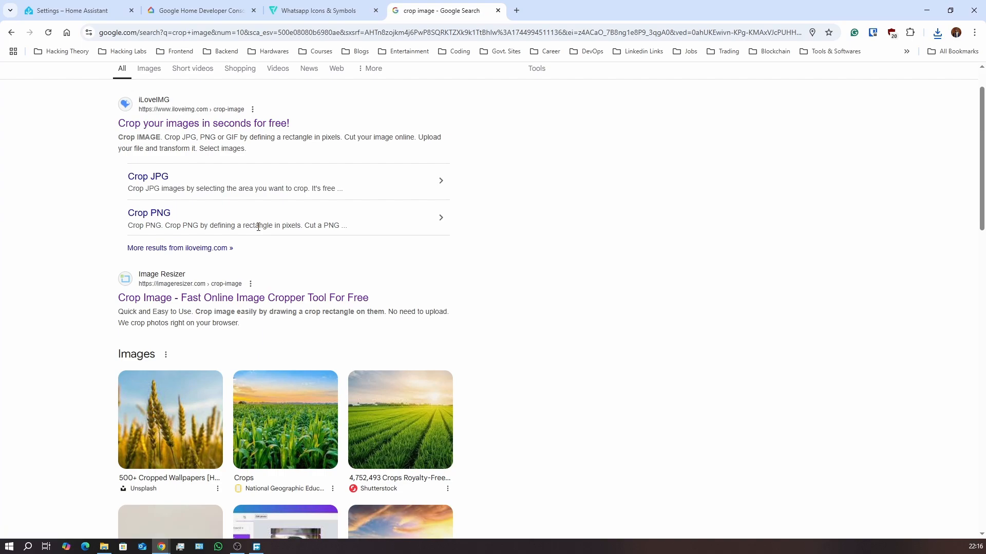
scroll(259, 227, down, 12)
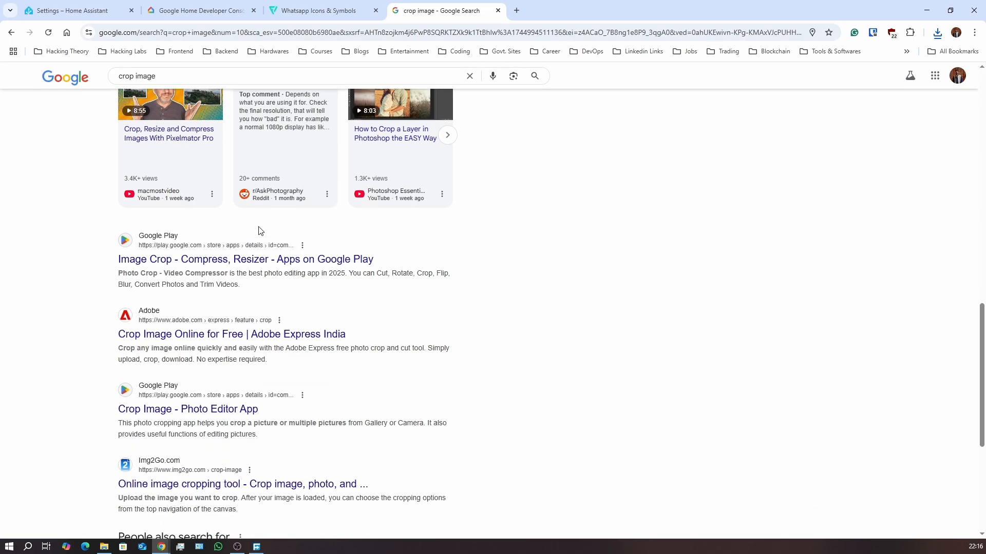
scroll(258, 231, down, 3)
scroll(258, 230, up, 3)
scroll(259, 232, down, 5)
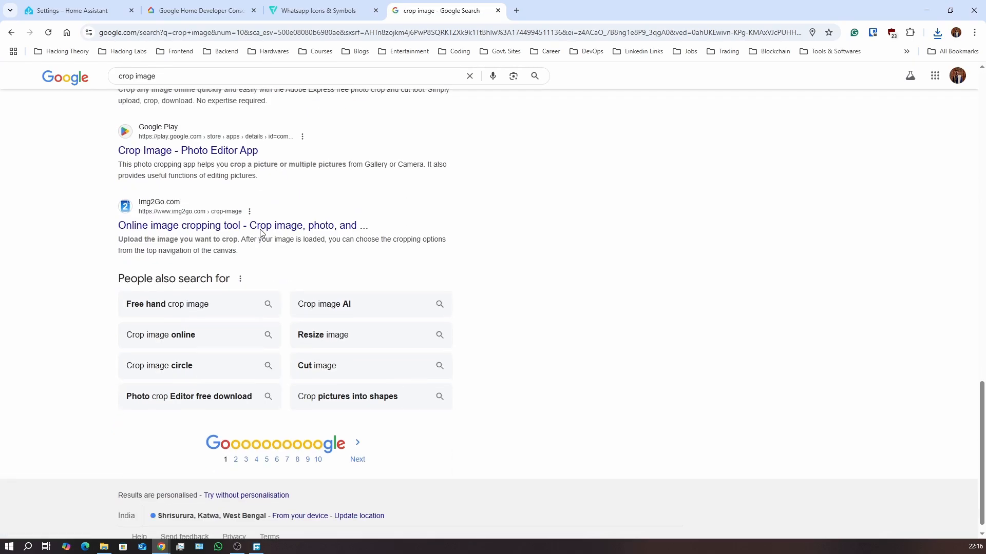
scroll(259, 231, up, 5)
scroll(260, 232, up, 4)
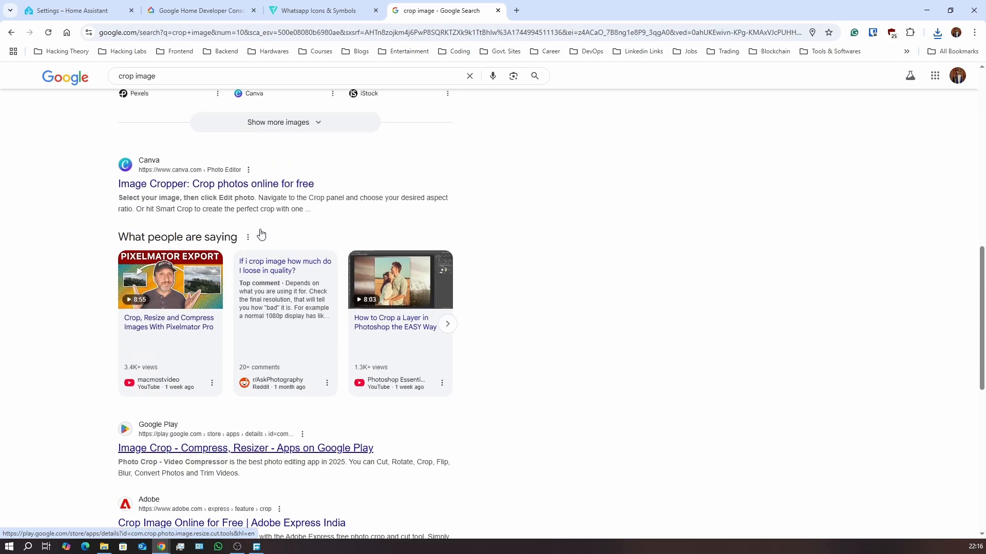
scroll(261, 233, up, 10)
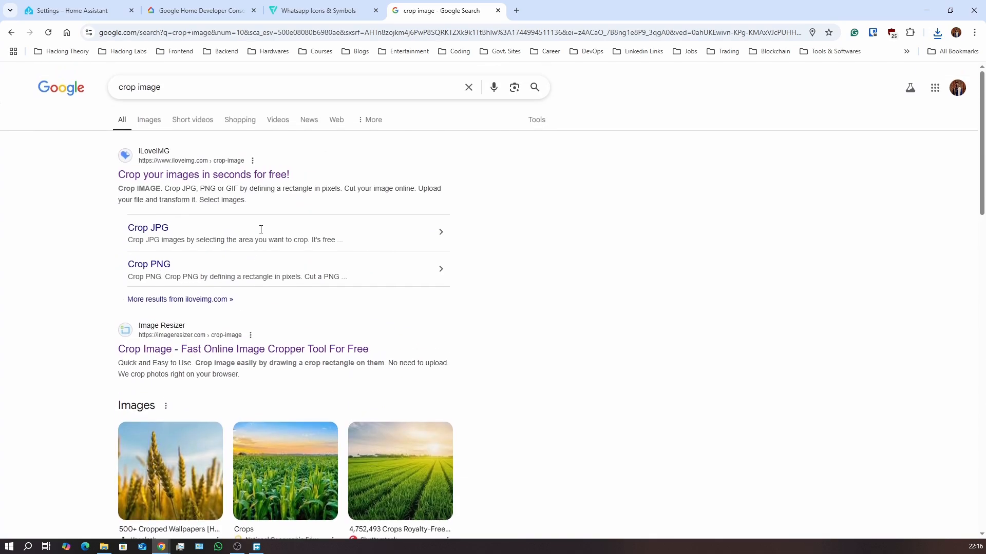
scroll(260, 231, down, 4)
scroll(260, 233, up, 4)
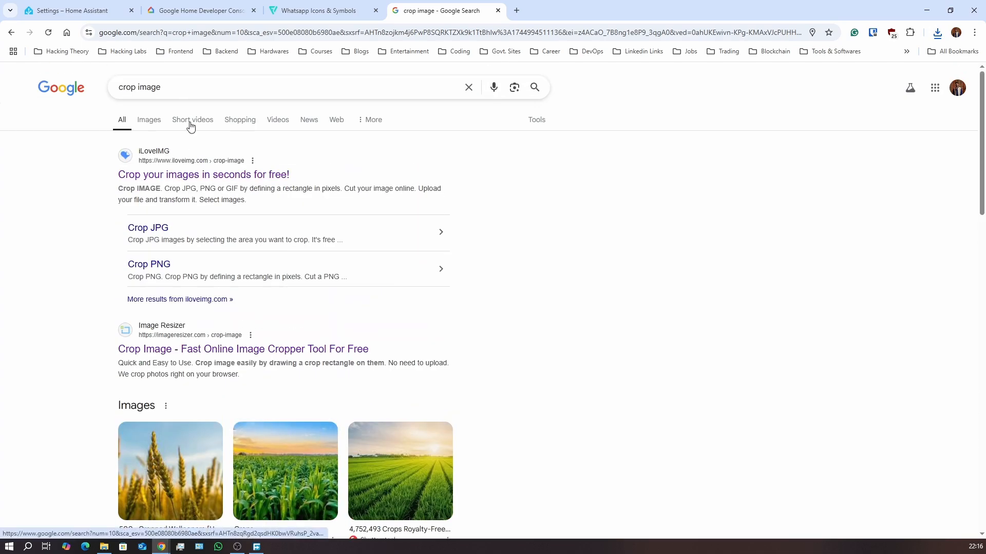
Search for 'image crop' instead and open the Pixlr 'Easily Crop Image Online' result
drag(180, 88, 110, 93)
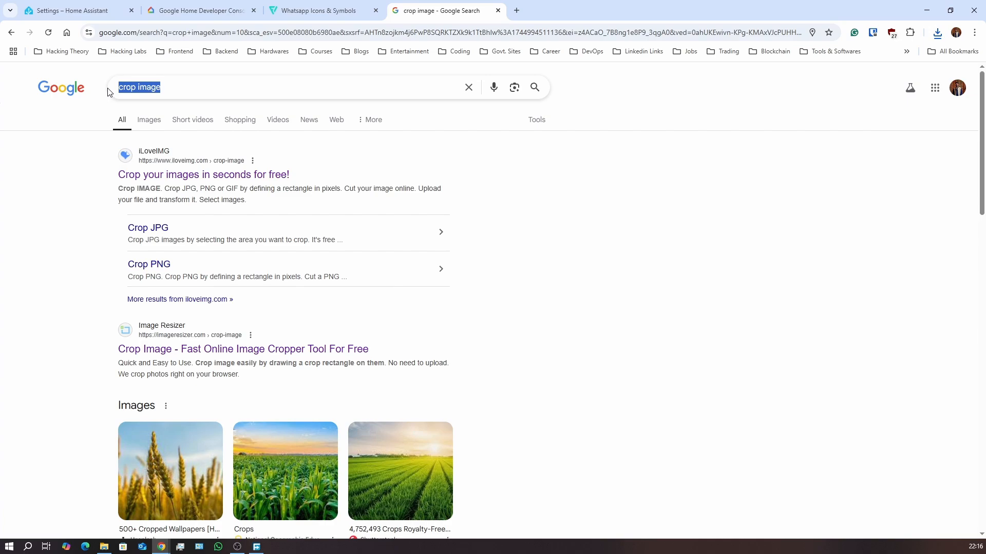
text(image crop)
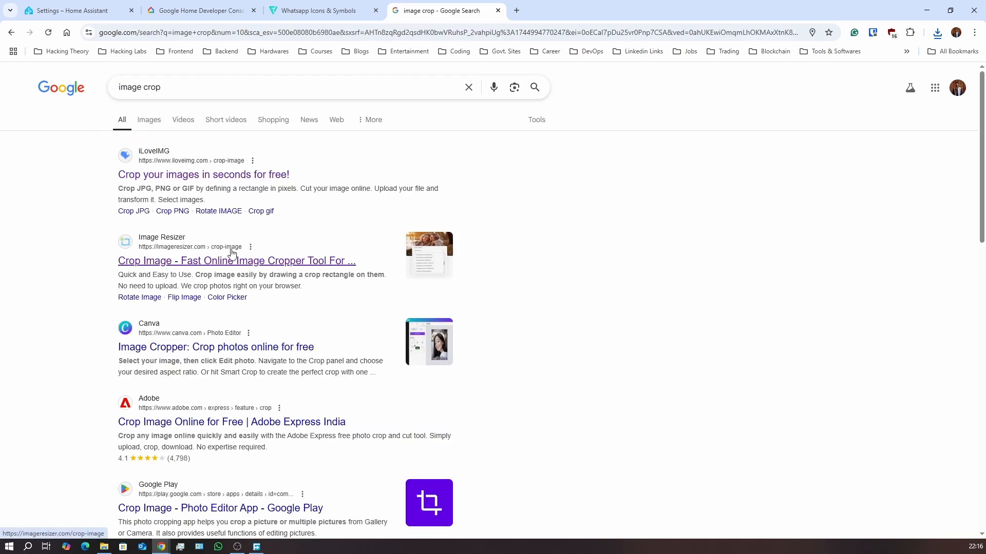
scroll(231, 250, down, 4)
scroll(231, 249, down, 10)
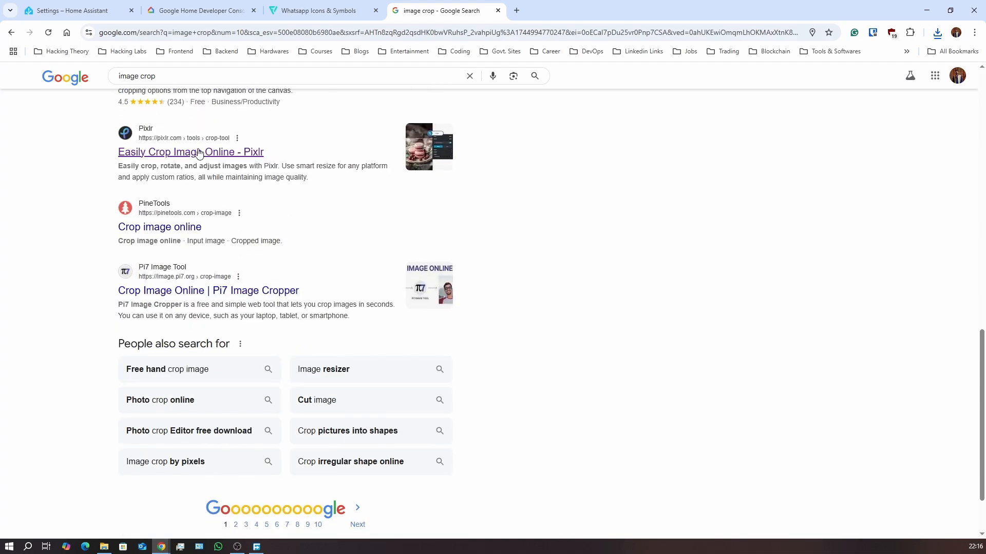
scroll(228, 183, up, 1)
scroll(228, 183, up, 2)
click(177, 311)
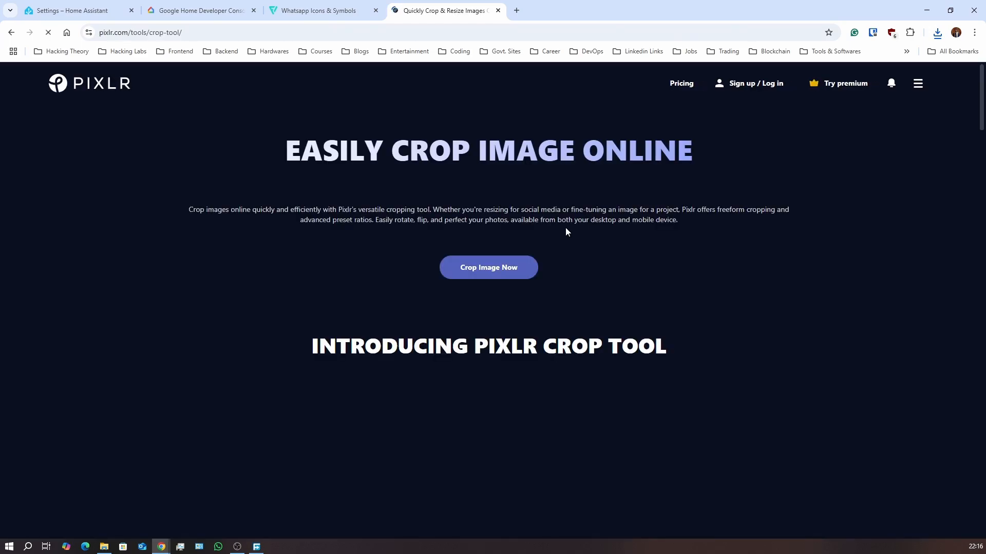
Launch Pixlr's crop editor and load whatsapp.png into it
click(509, 266)
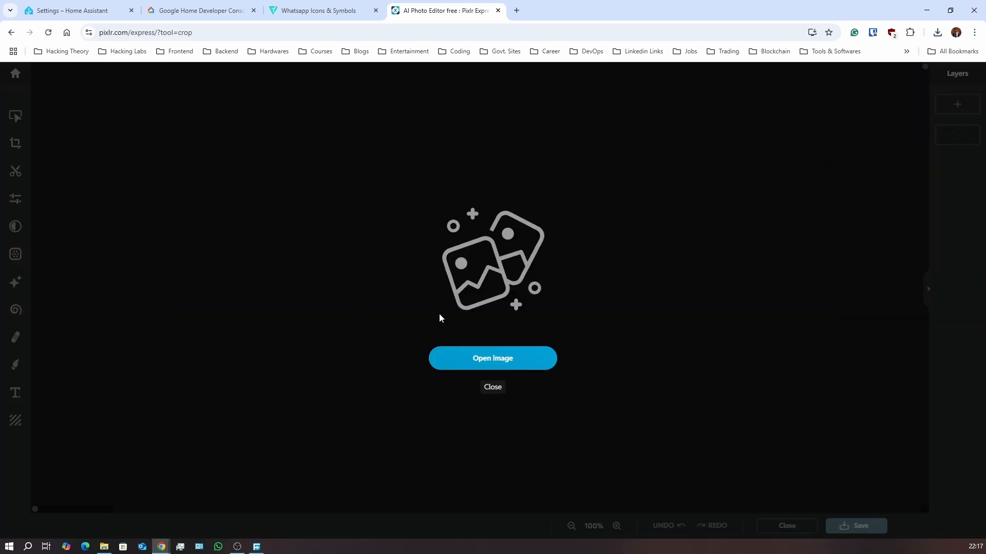
click(485, 358)
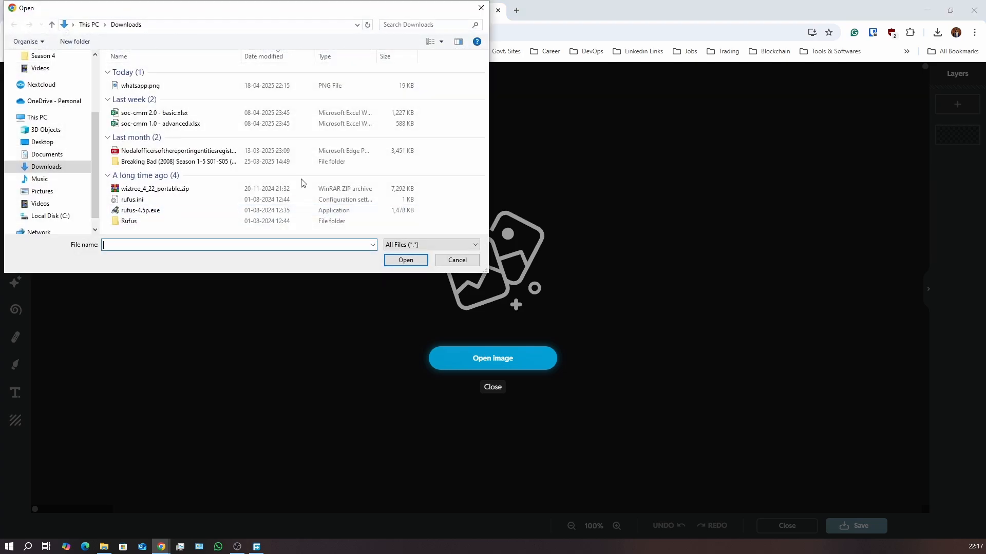
double_click(174, 88)
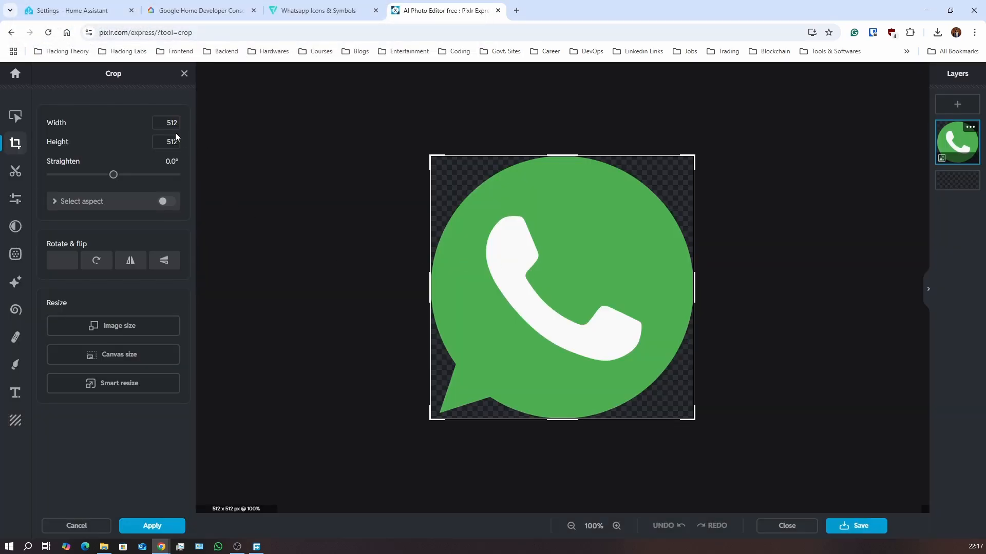
Crop the icon to 144 × 144 px and save it as a transparent PNG over whatsapp.png
click(171, 123)
text(144)
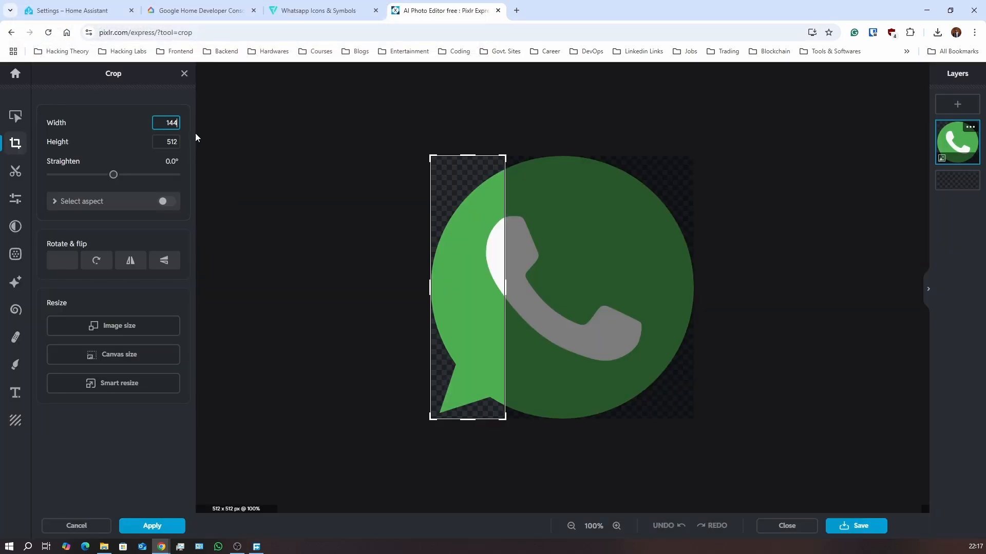
click(175, 141)
key(BackSpace)
text(144)
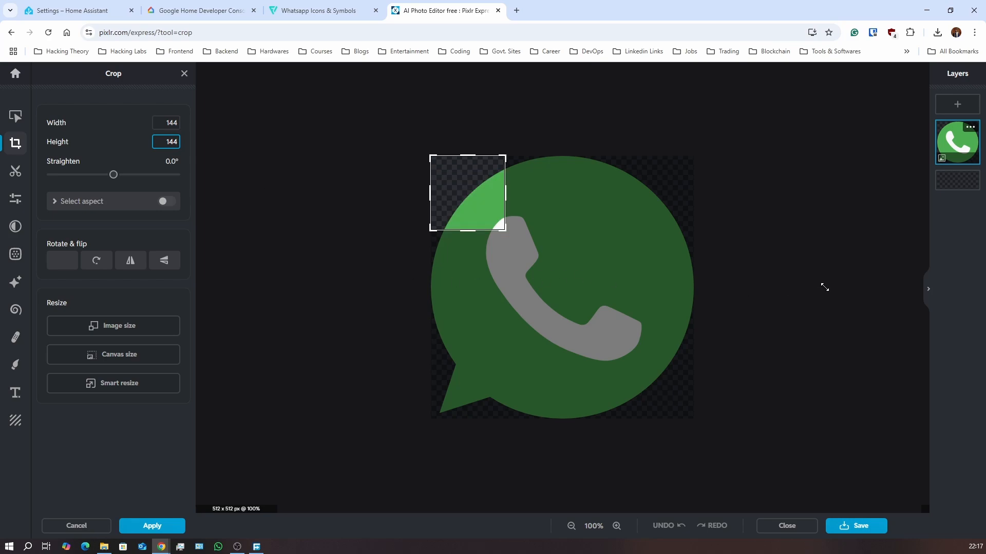
click(866, 527)
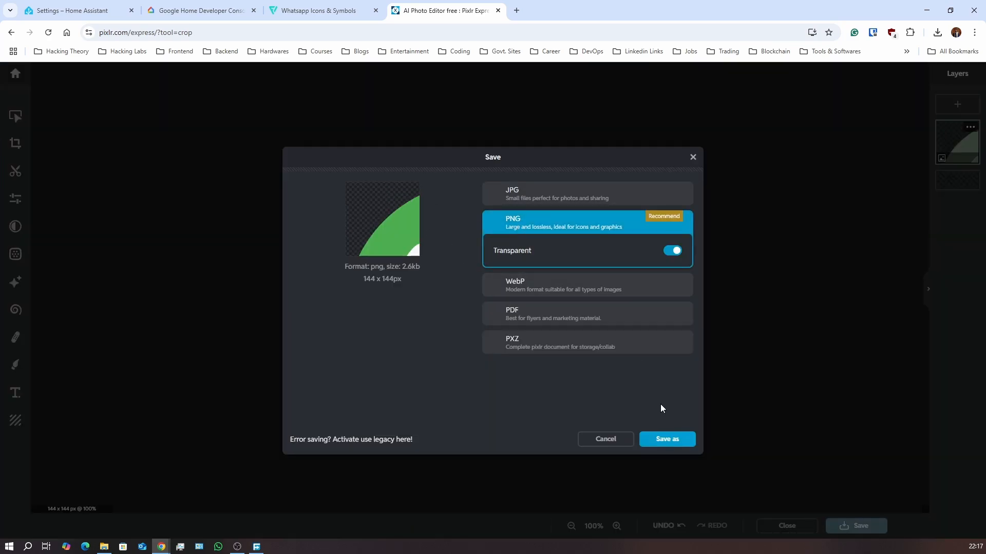
click(668, 438)
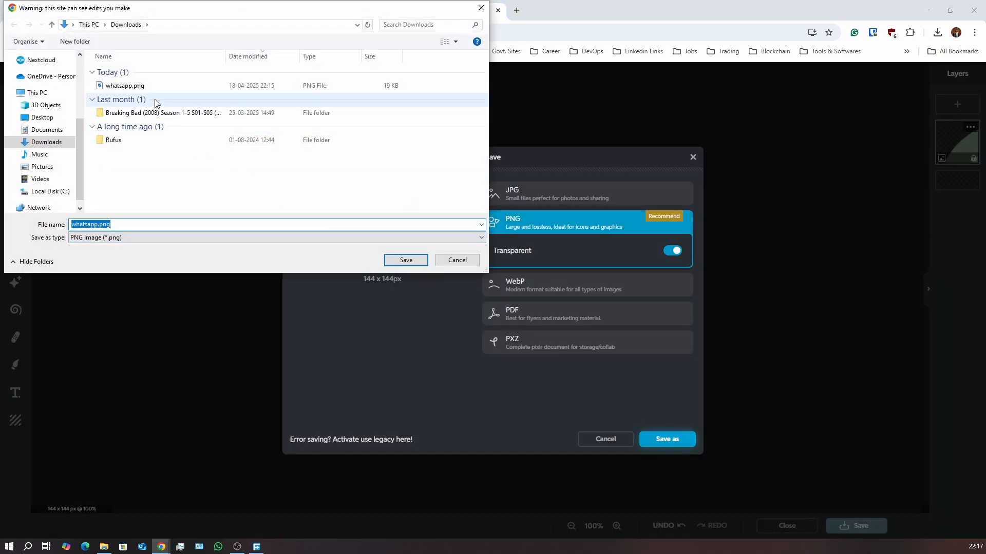
click(405, 260)
Close the Pixlr tab and return to the Google Home Developer Console tab
click(497, 10)
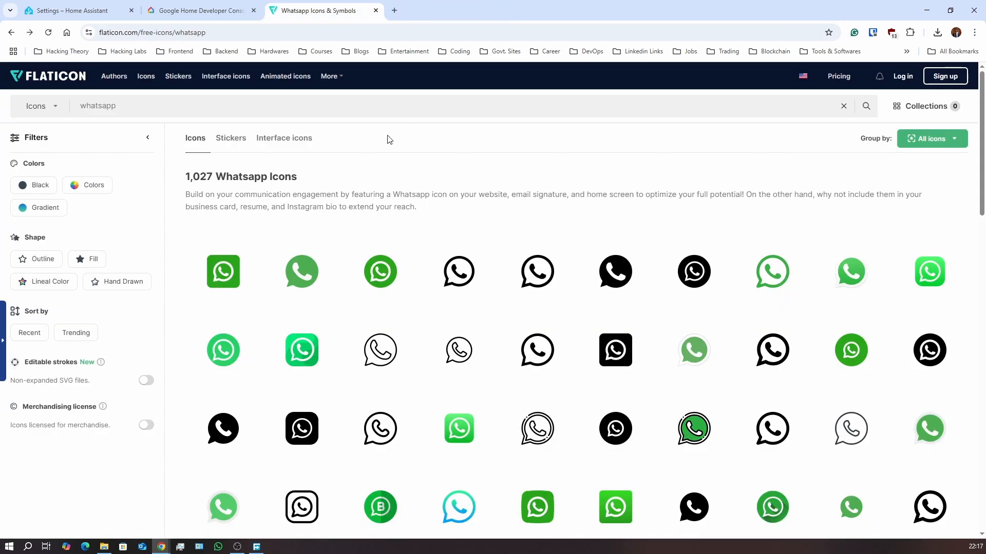
click(115, 10)
click(174, 10)
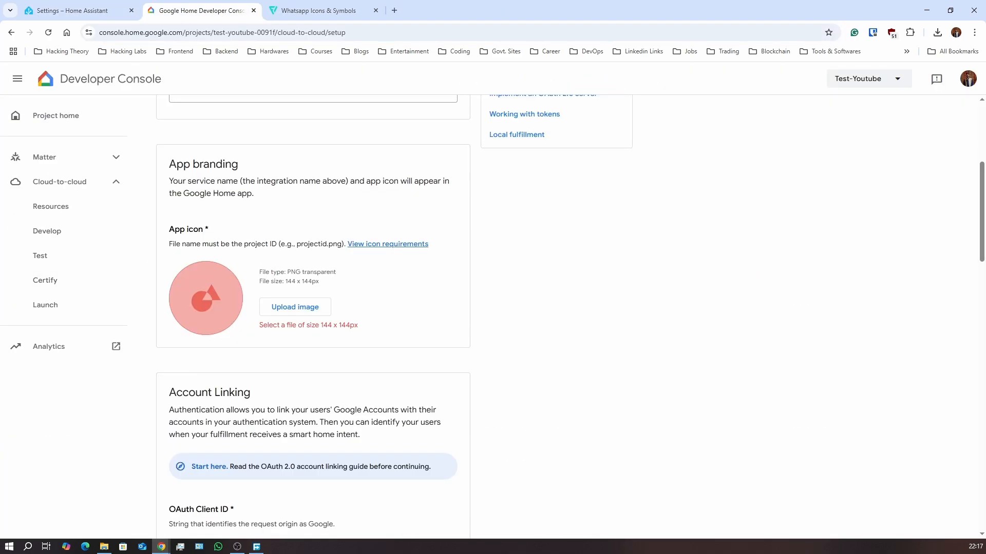
In File Explorer, rename whatsapp.png to the project ID, test-youtube-0091f.png, from clipboard history
key(super+e)
click(247, 256)
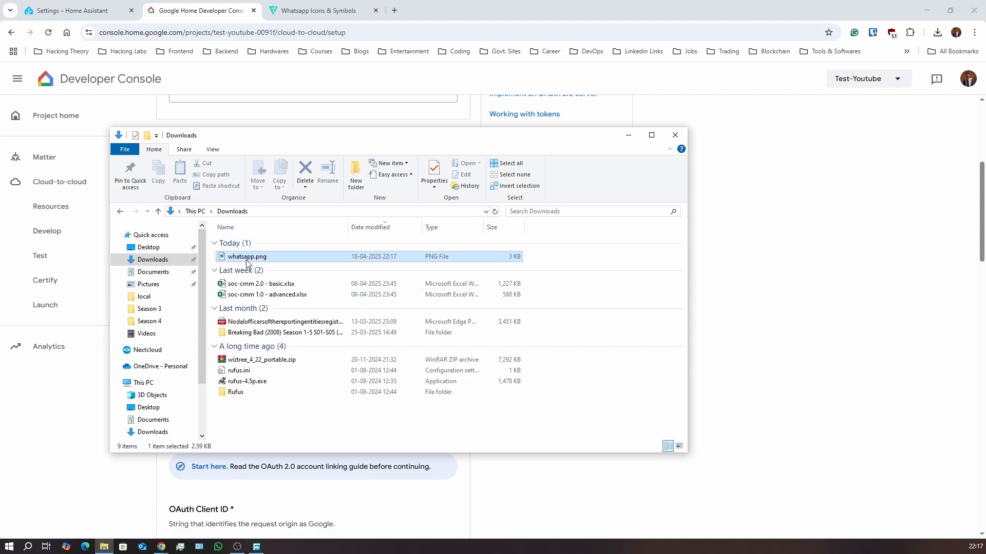
click(247, 260)
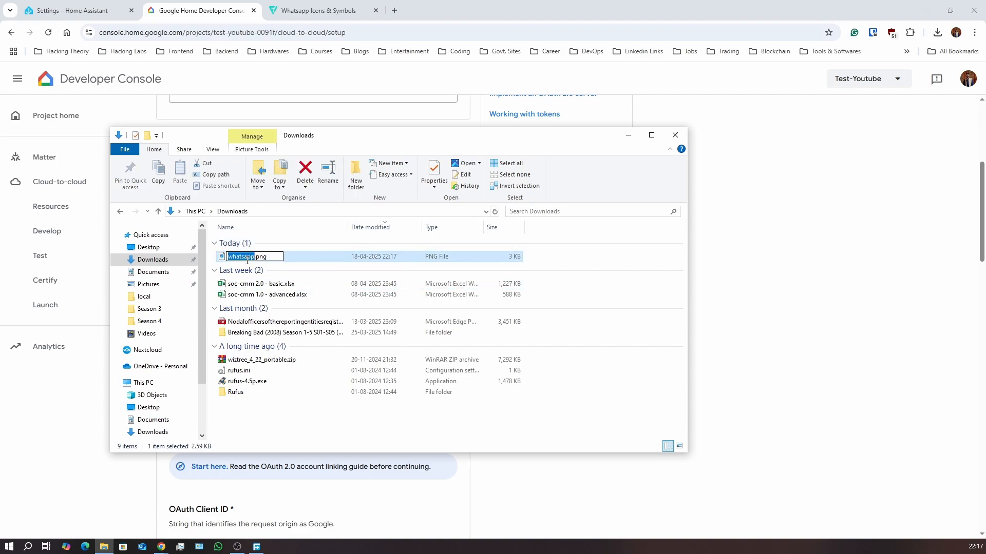
key(super+v)
scroll(282, 370, down, 2)
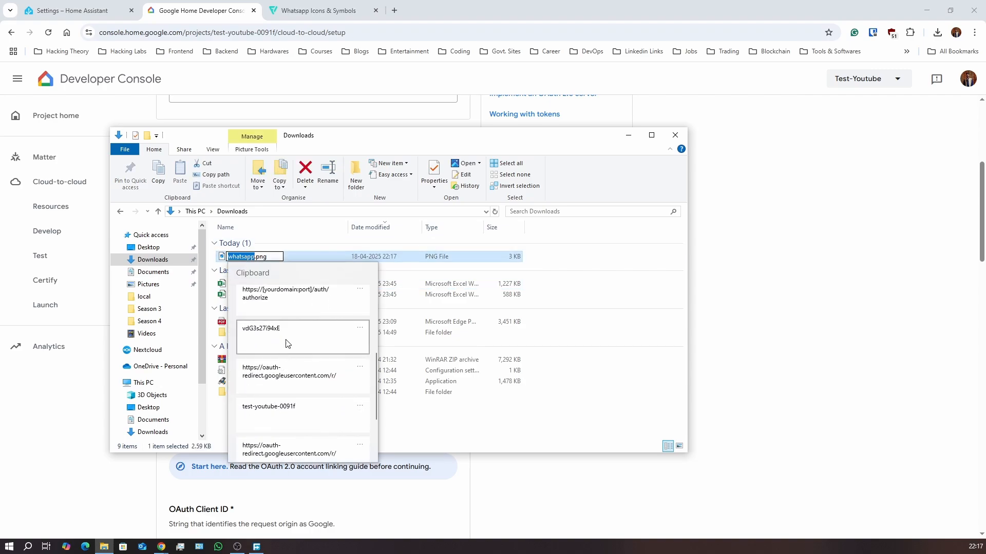
scroll(287, 344, down, 1)
click(288, 344)
key(Return)
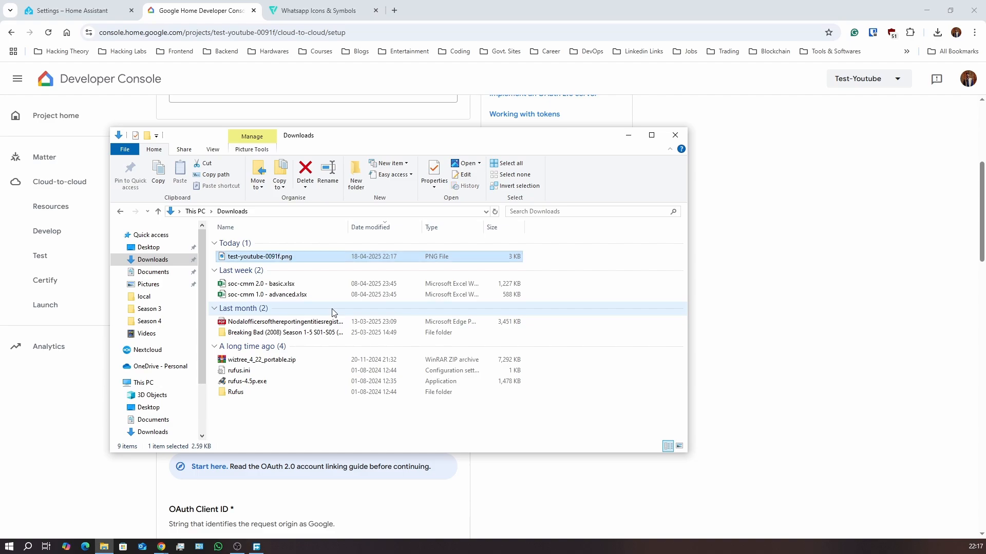
key(alt+Tab)
Upload test-youtube-0091f.png as the App branding icon and scroll down to Account Linking
click(293, 307)
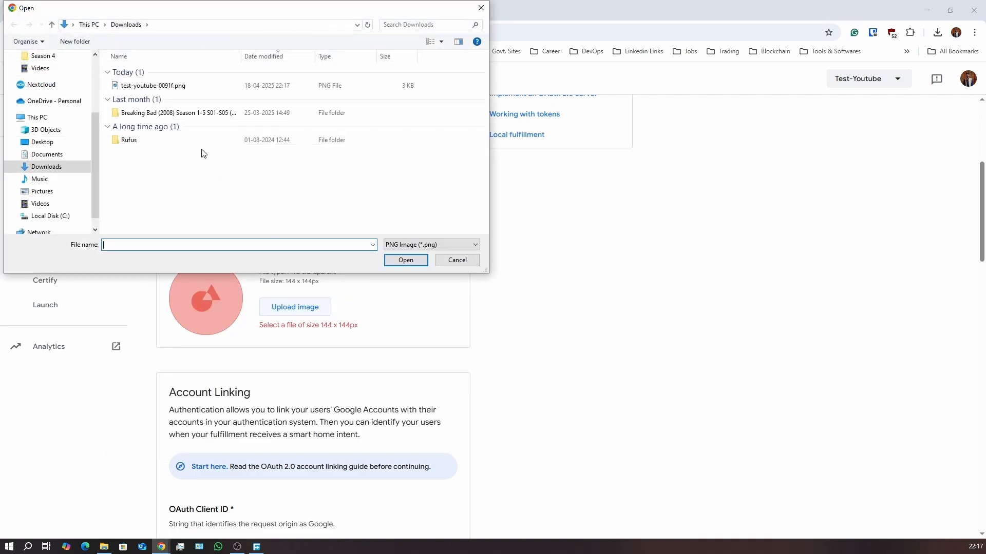
double_click(153, 86)
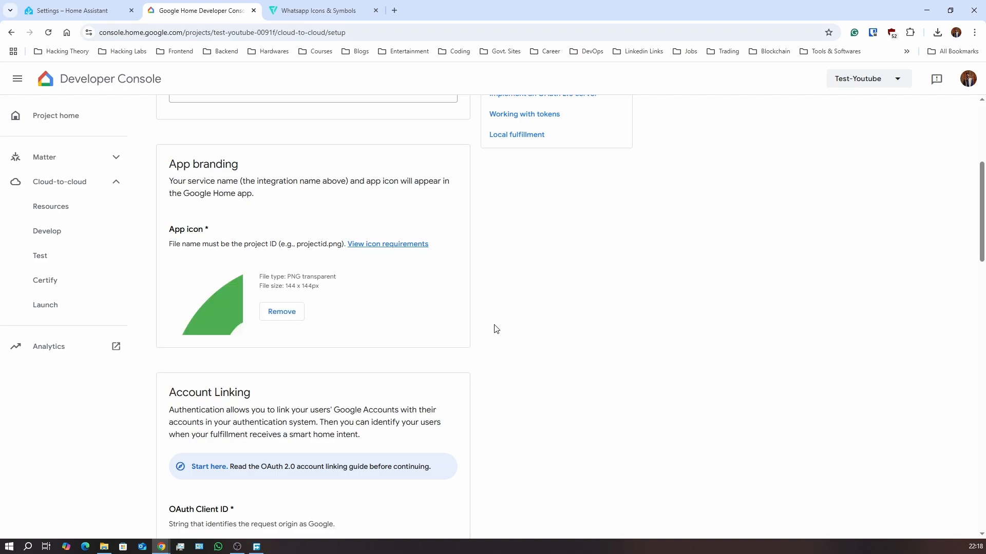
scroll(497, 329, up, 5)
scroll(493, 328, down, 12)
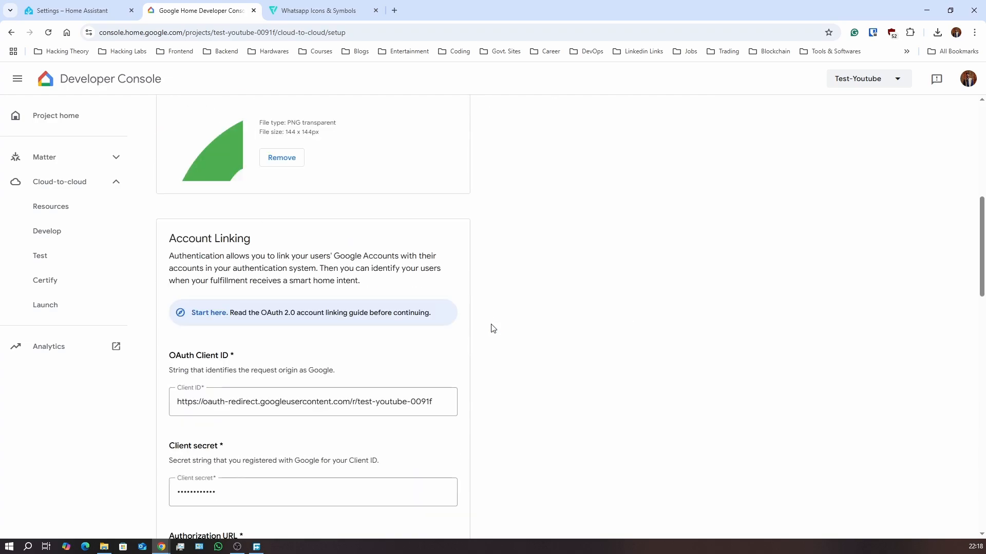
scroll(491, 329, down, 3)
Save the Home Assistant Youtube setup and open Analytics in a Google Cloud console tab
click(616, 470)
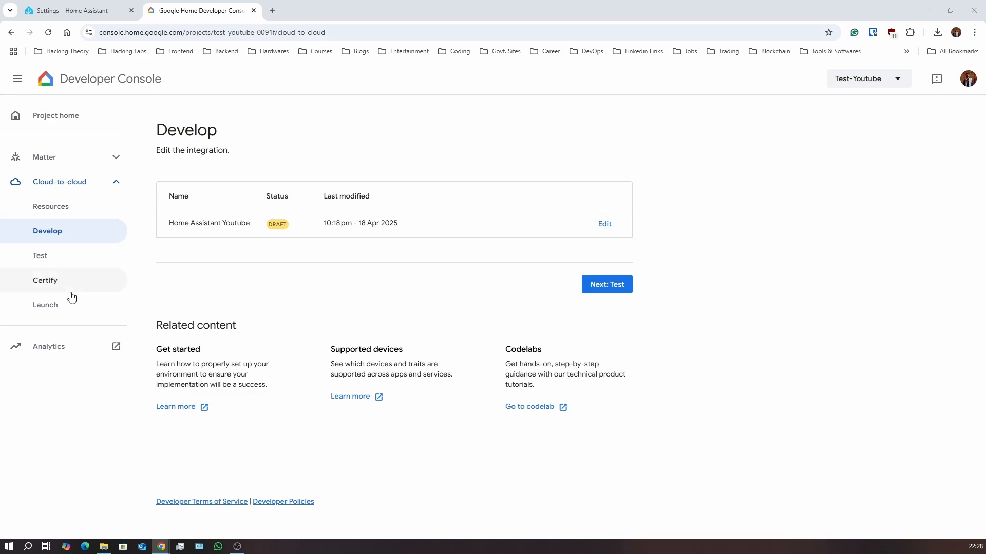
click(64, 349)
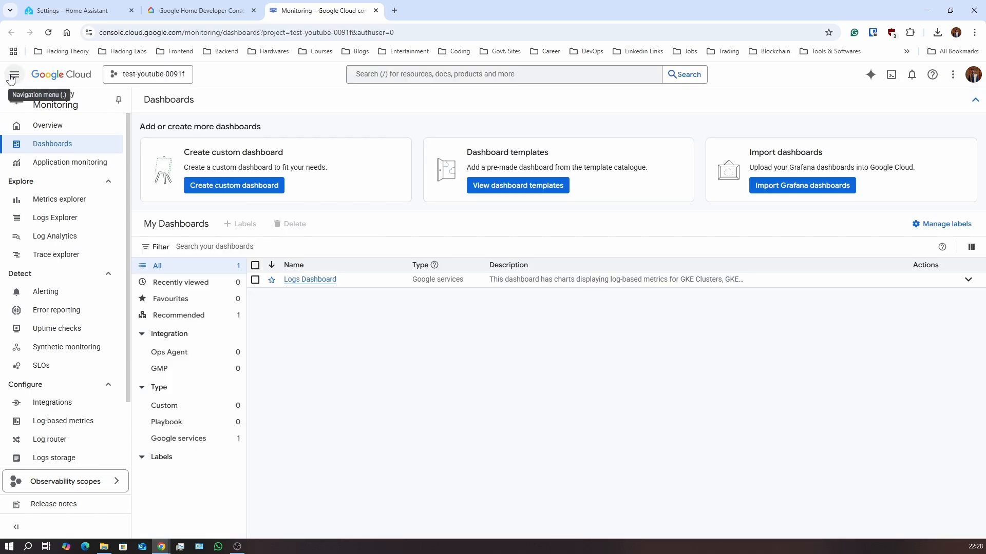
Go to the Google Cloud welcome page and open APIs and services for test-youtube-0091f
click(11, 77)
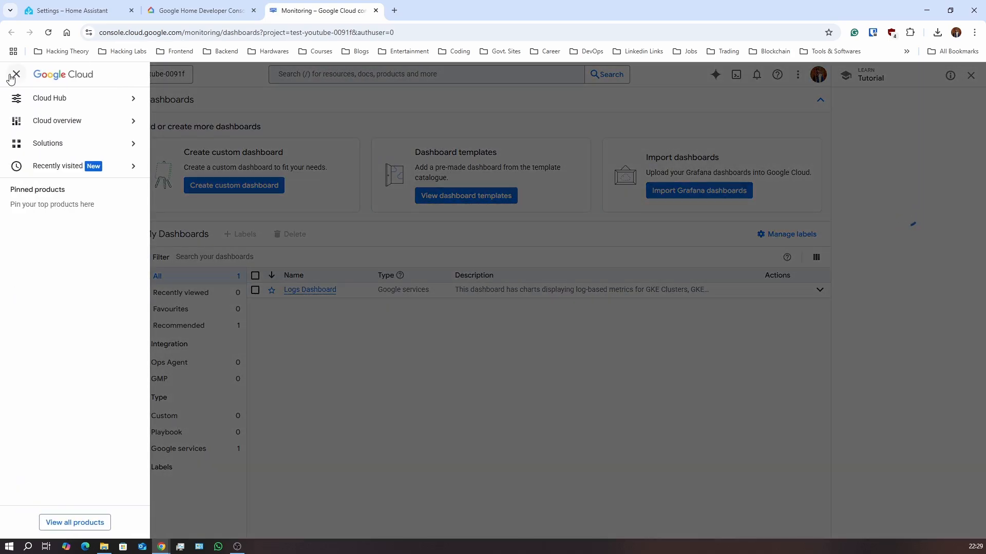
click(11, 77)
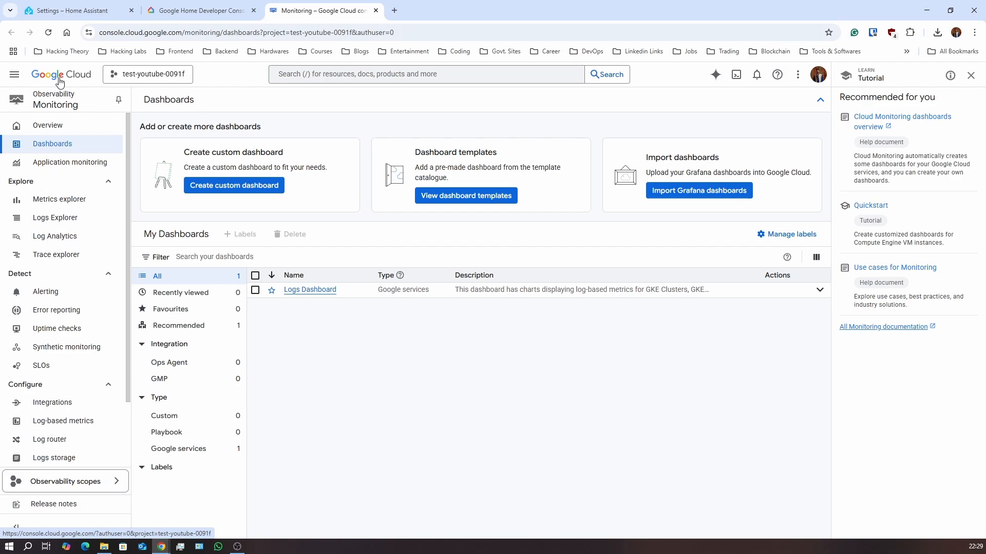
click(15, 76)
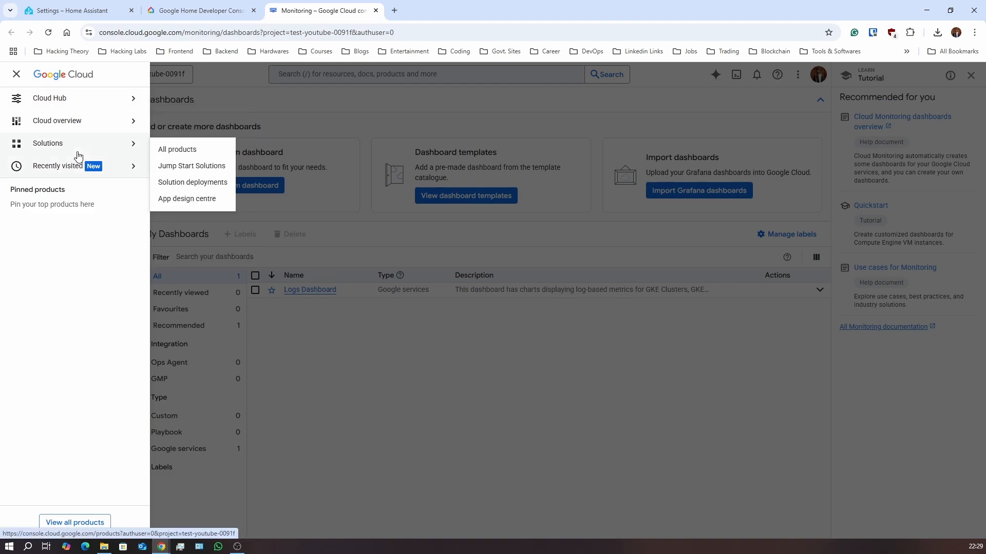
mouse_move(115, 153)
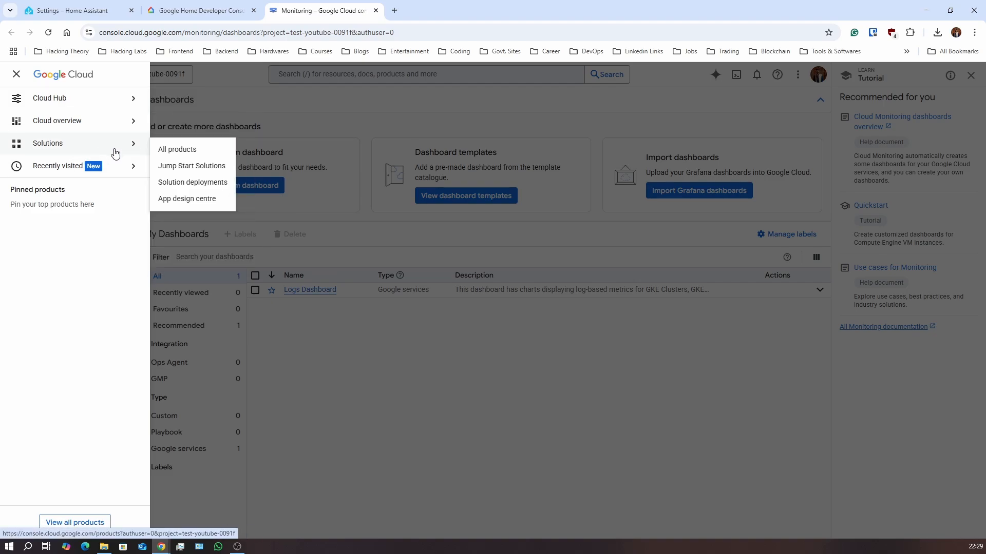
click(223, 73)
click(61, 82)
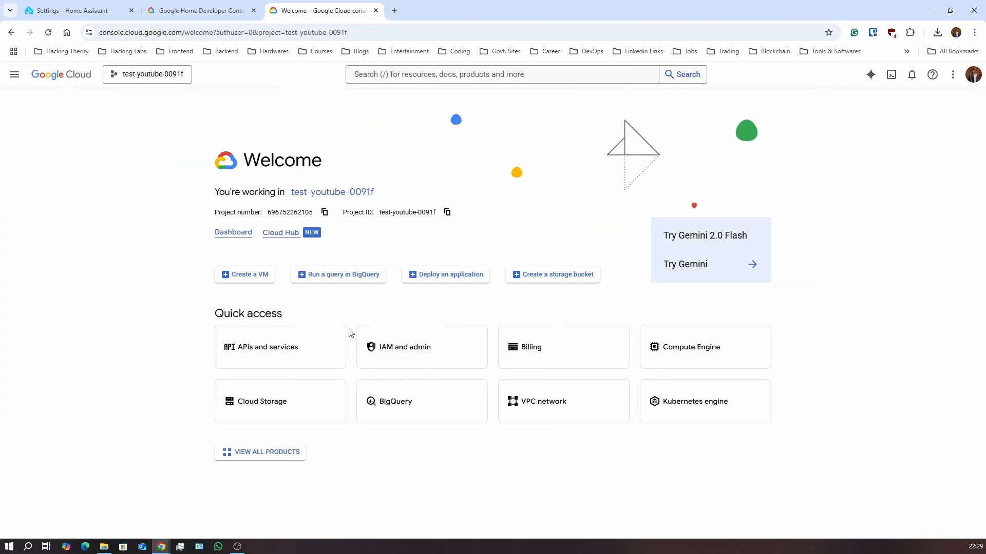
click(300, 358)
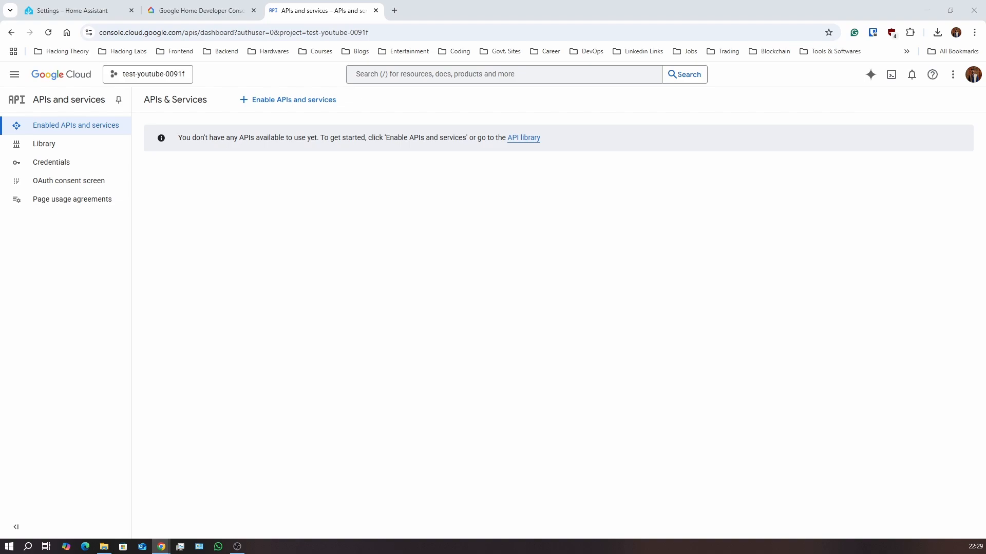
On the Credentials page, choose Create credentials > Service account
click(67, 162)
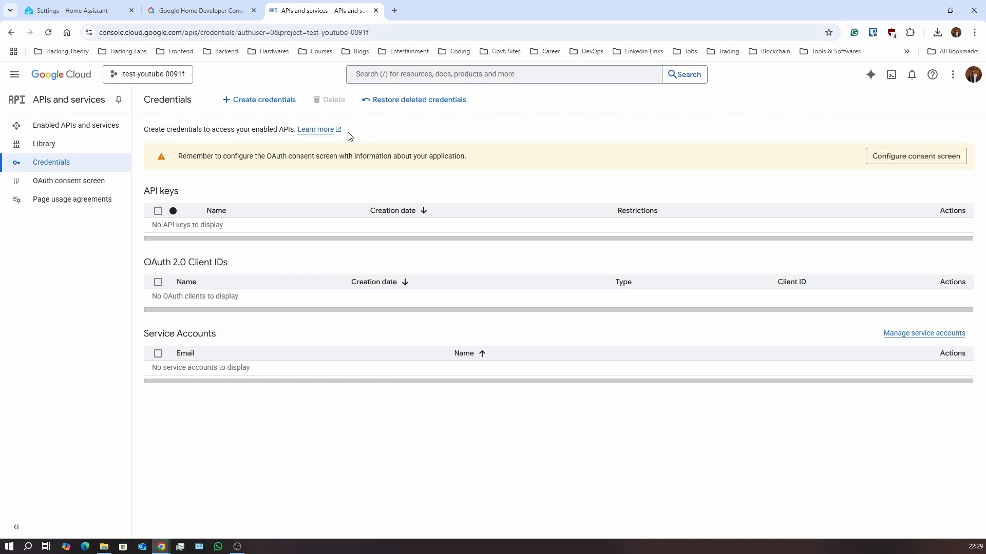
click(277, 101)
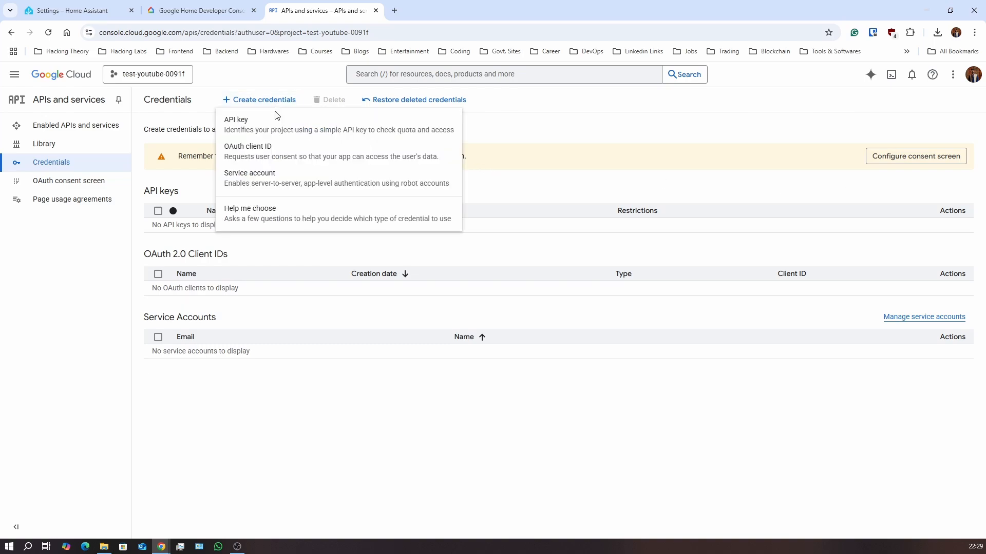
click(277, 177)
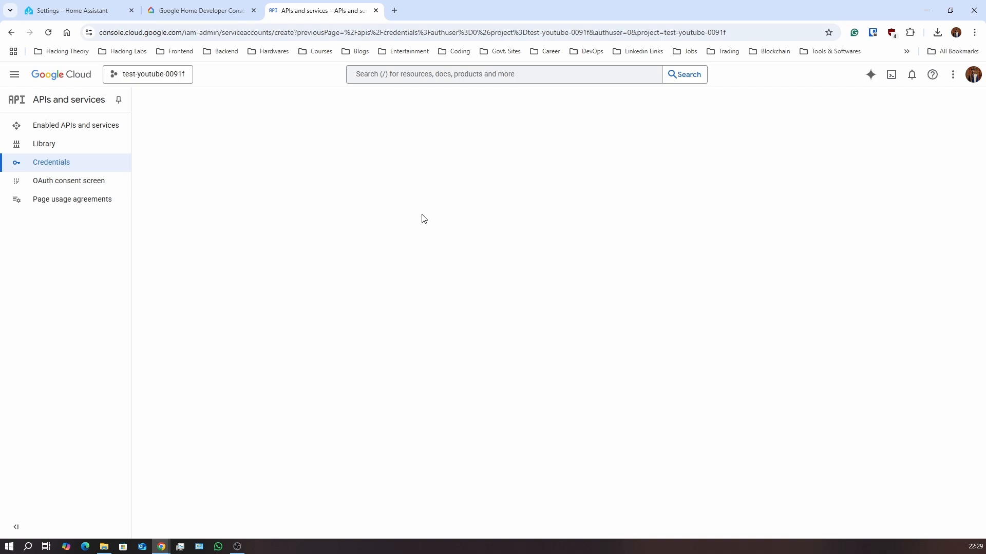
Name the service account 'Home Assistant Youtube' and create it
click(304, 173)
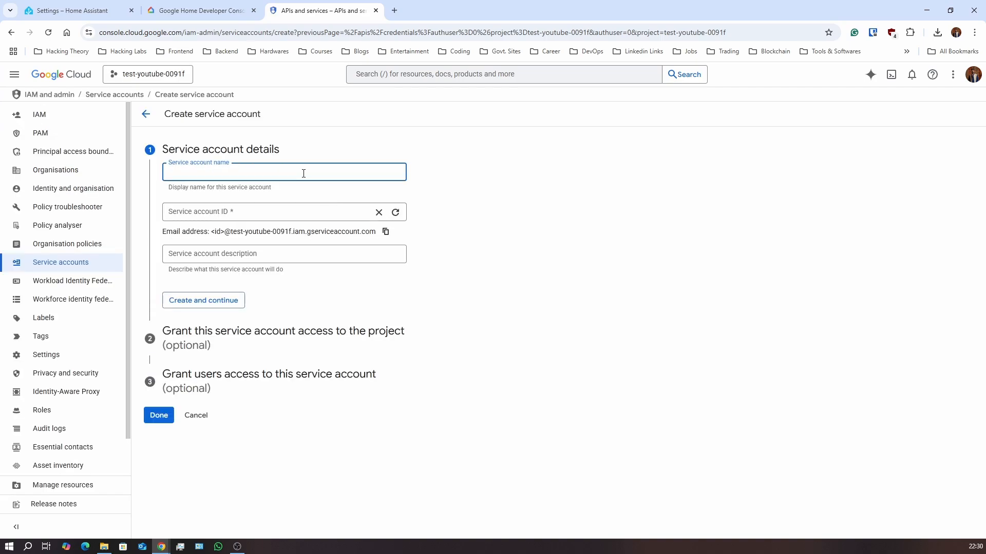
text(Home )
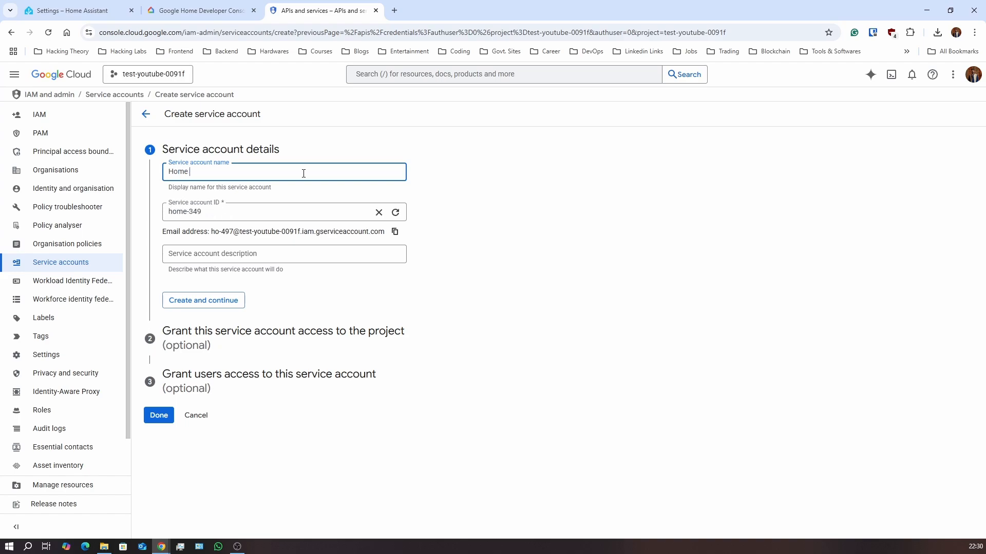
text(Assista)
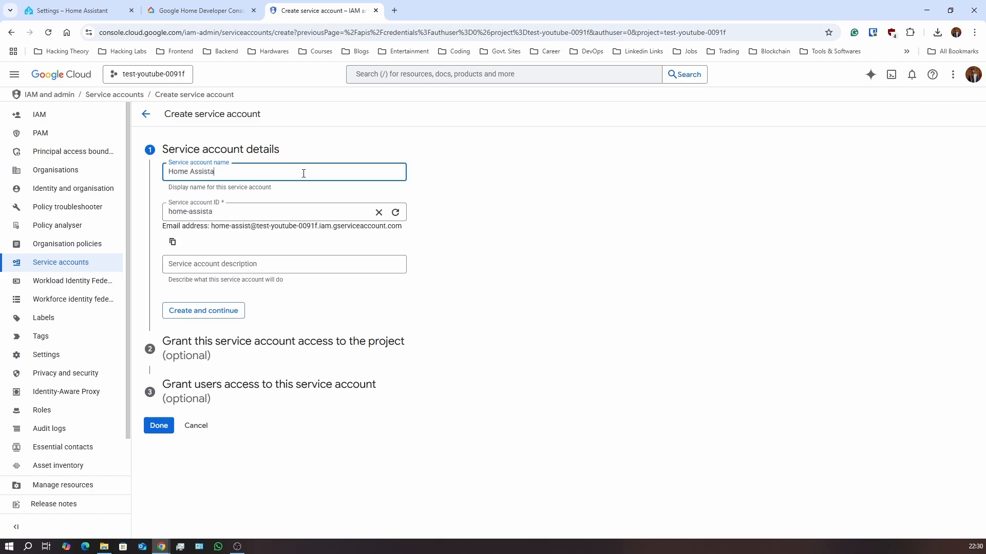
text(nt Youtu)
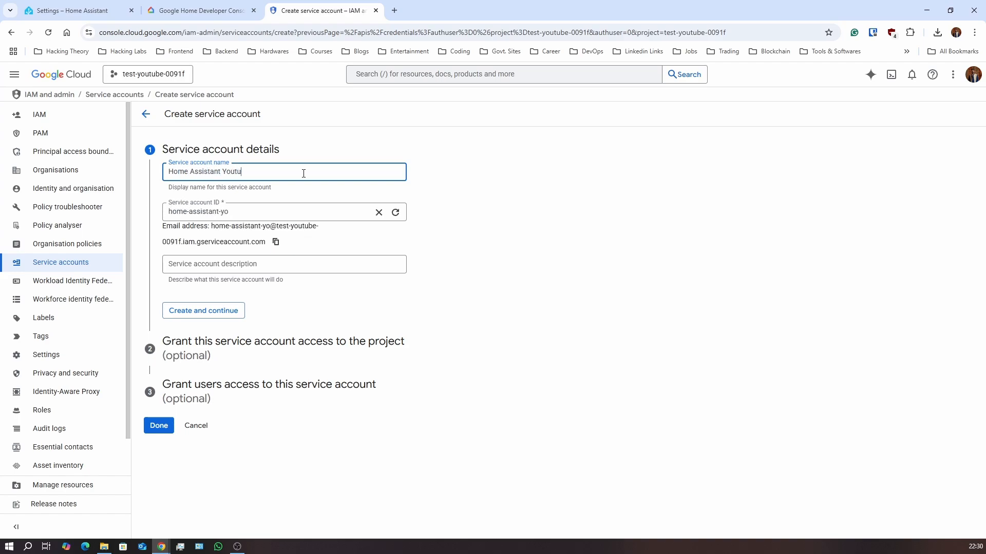
text(be)
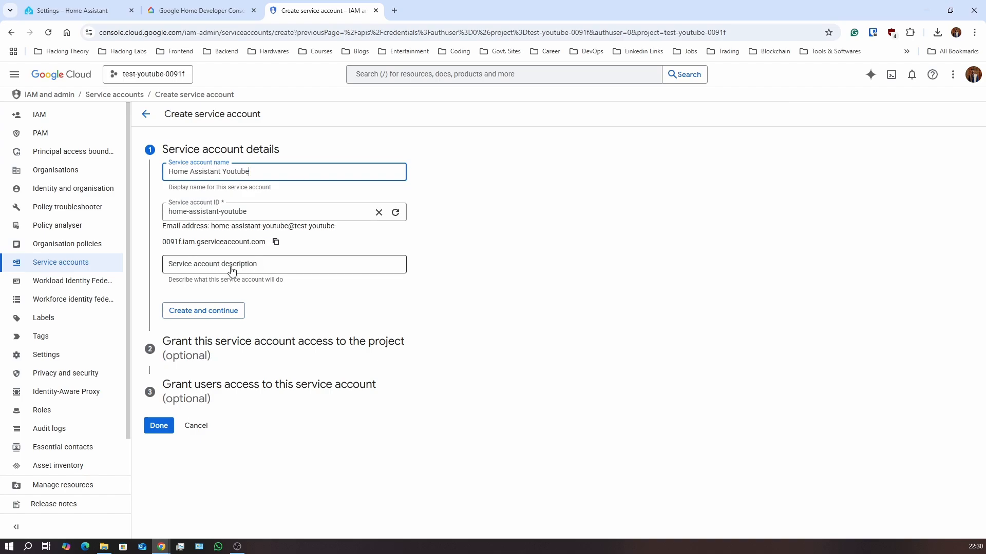
click(212, 319)
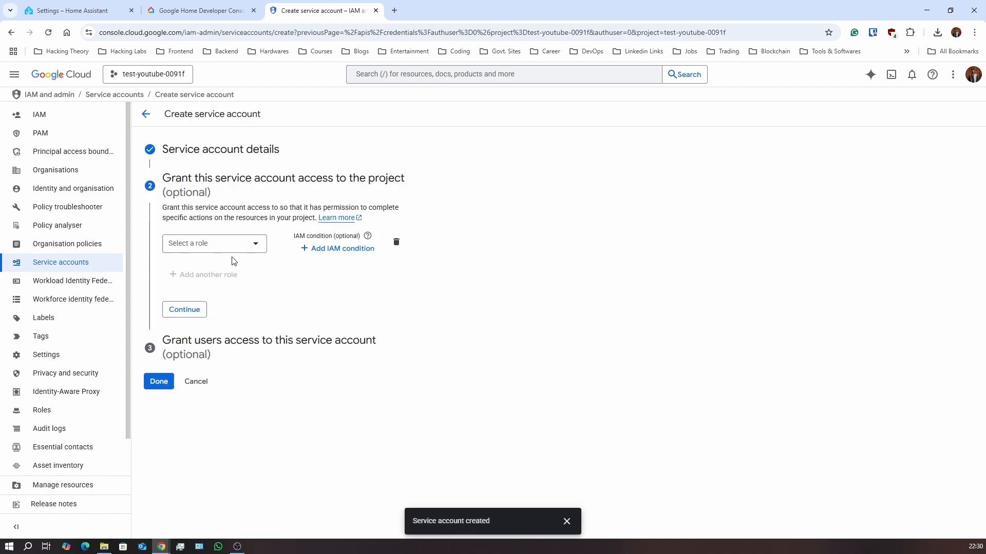
Grant the service account the Service Account Token Creator role and continue
click(242, 247)
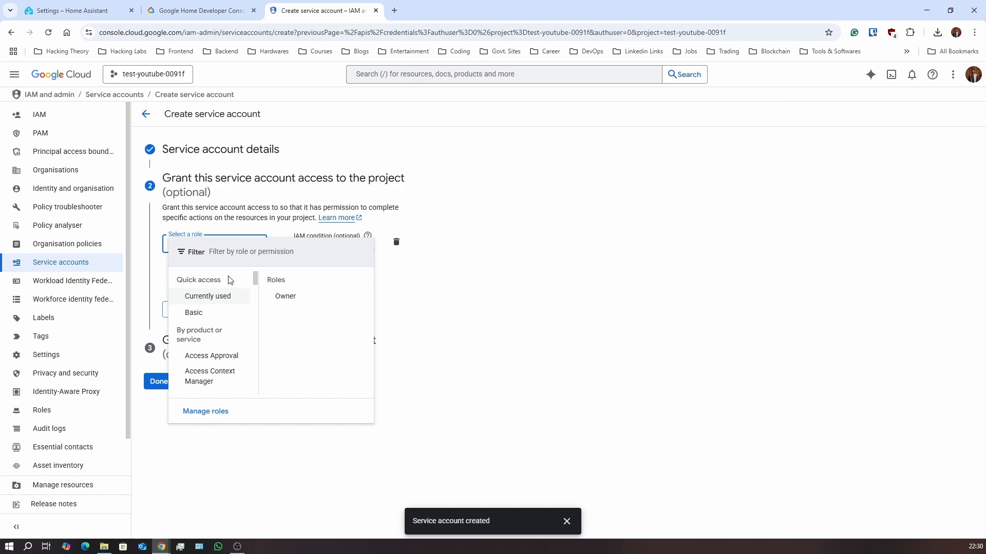
click(226, 360)
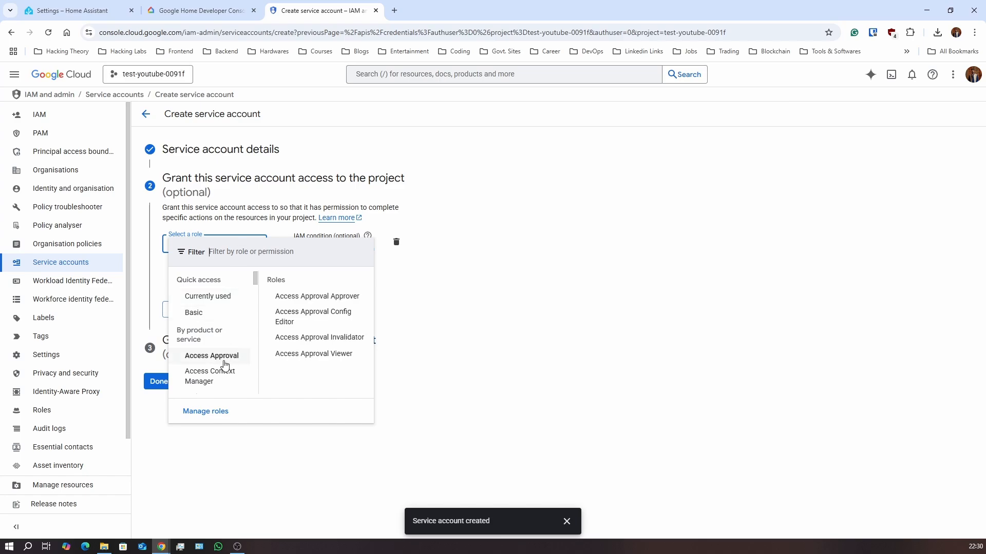
scroll(226, 302, down, 1)
click(227, 256)
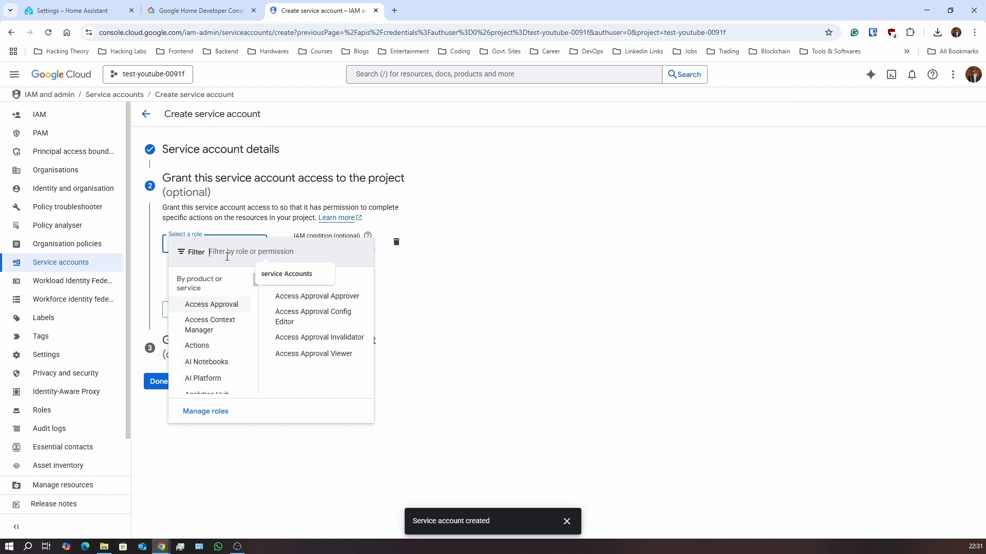
text(S)
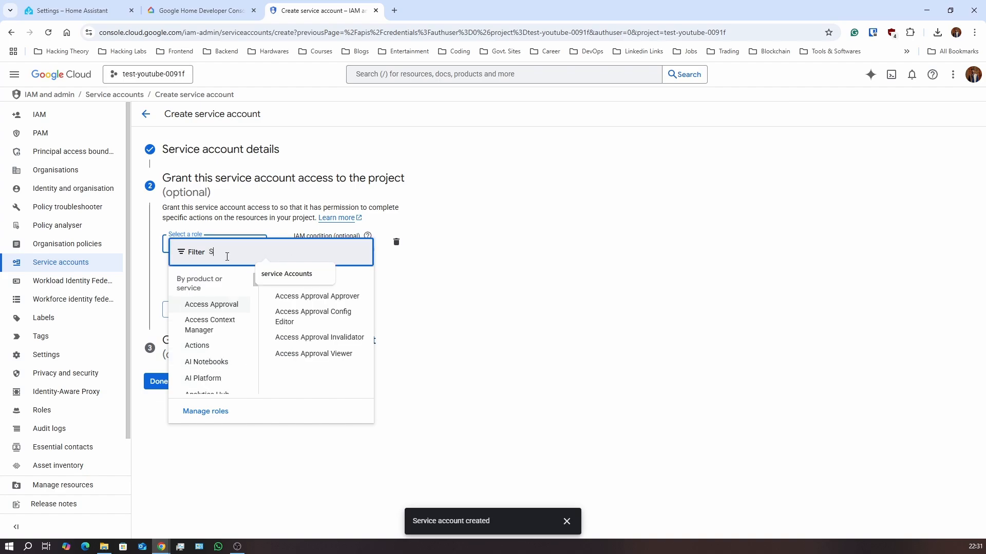
text(ervice Ac)
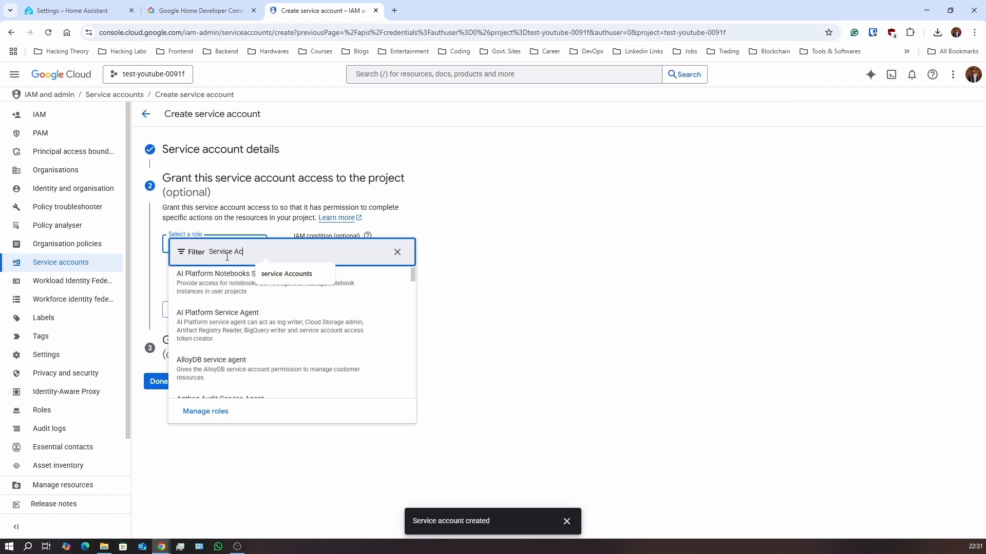
text(count T)
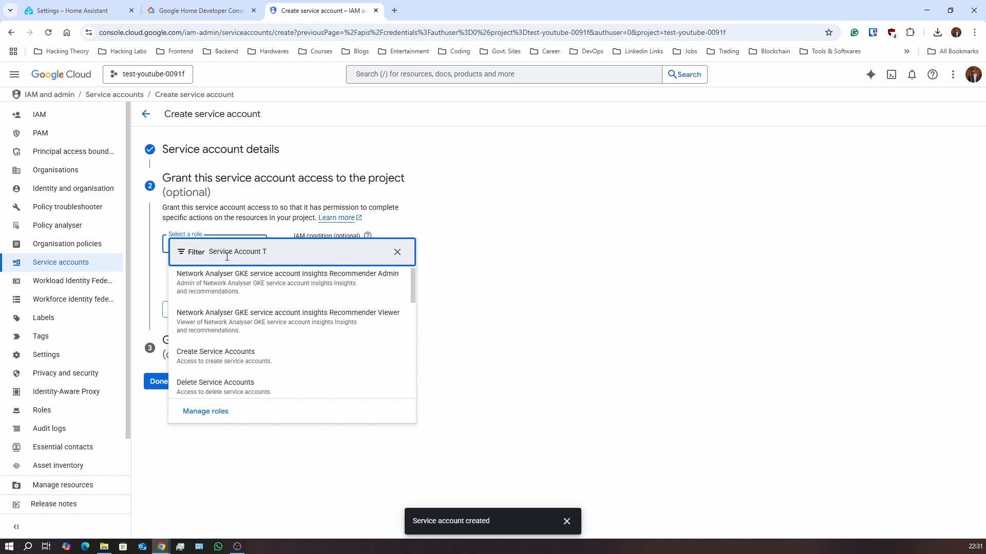
text(oken)
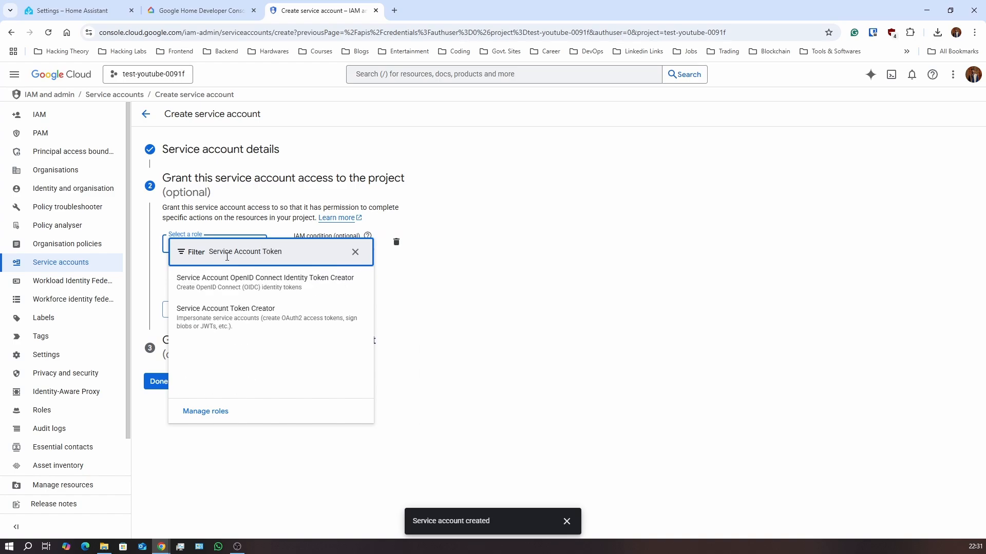
click(238, 317)
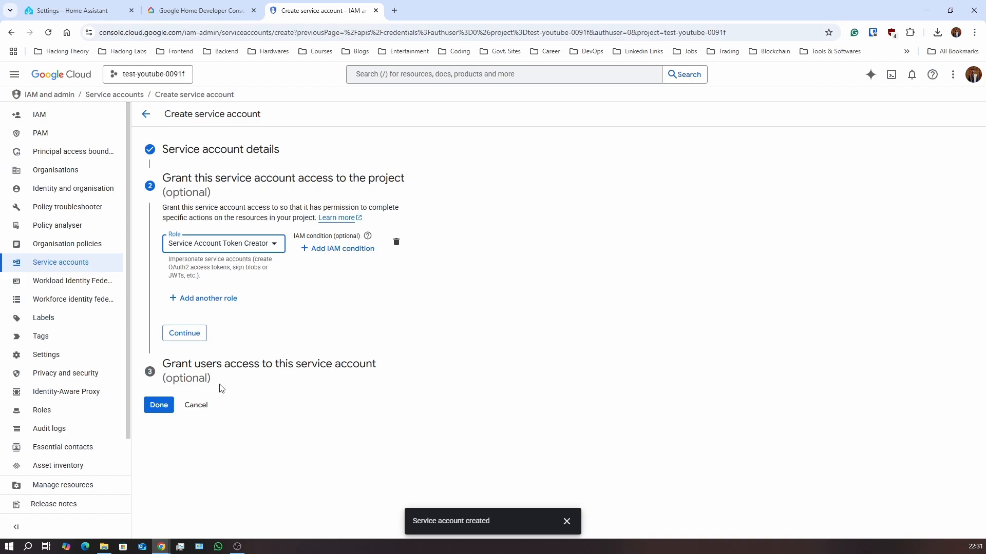
click(186, 340)
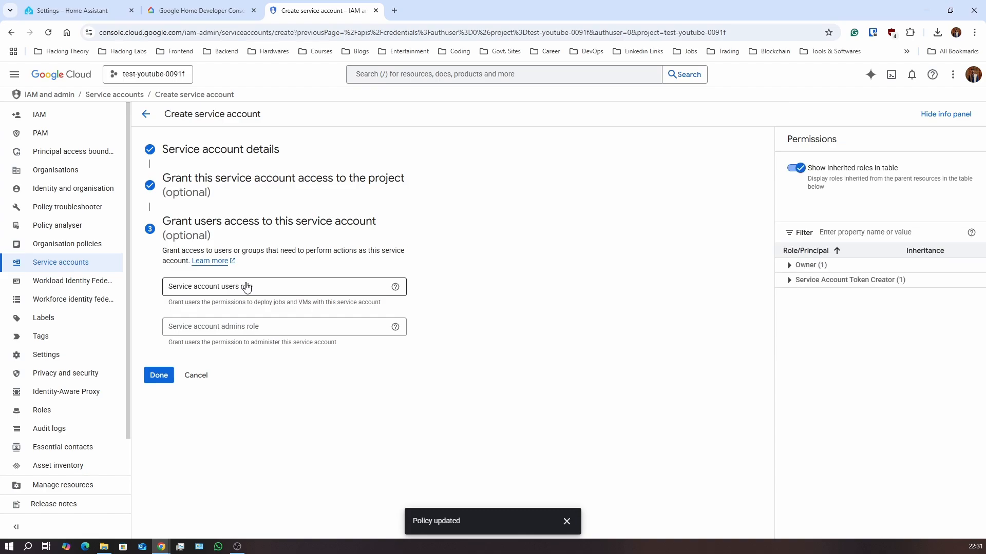
Finish creating the service account, then open IAM and admin from the Google Cloud home page
click(159, 375)
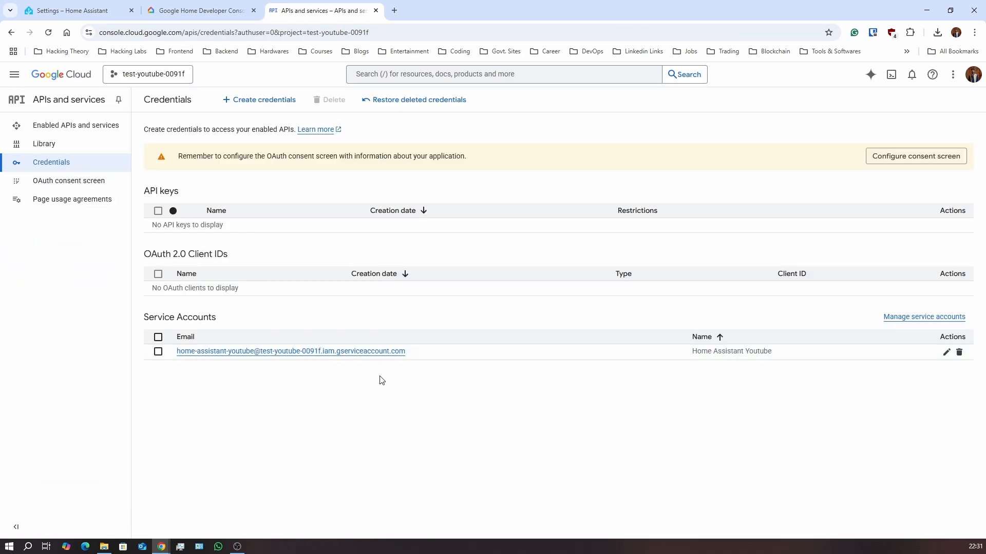
drag(247, 156, 450, 157)
click(488, 159)
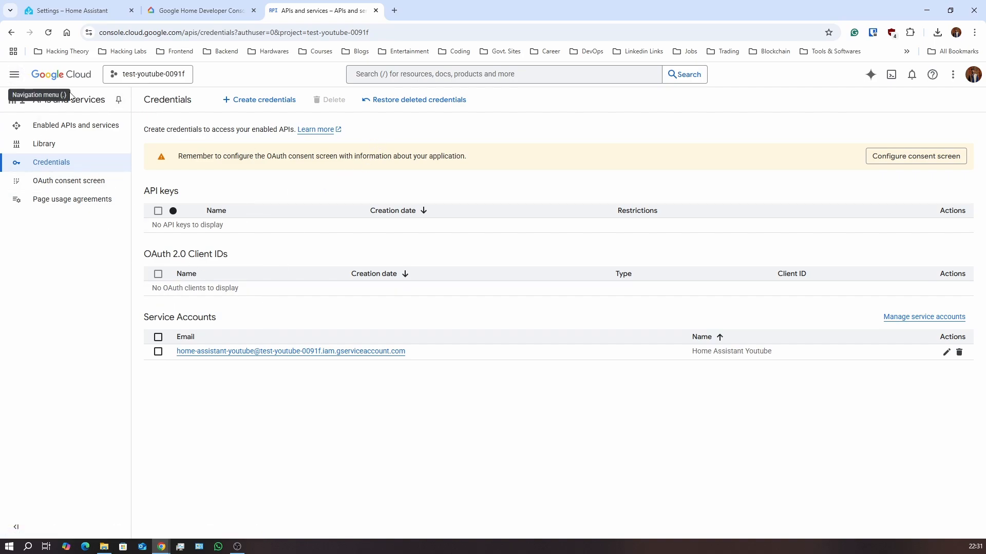
click(61, 74)
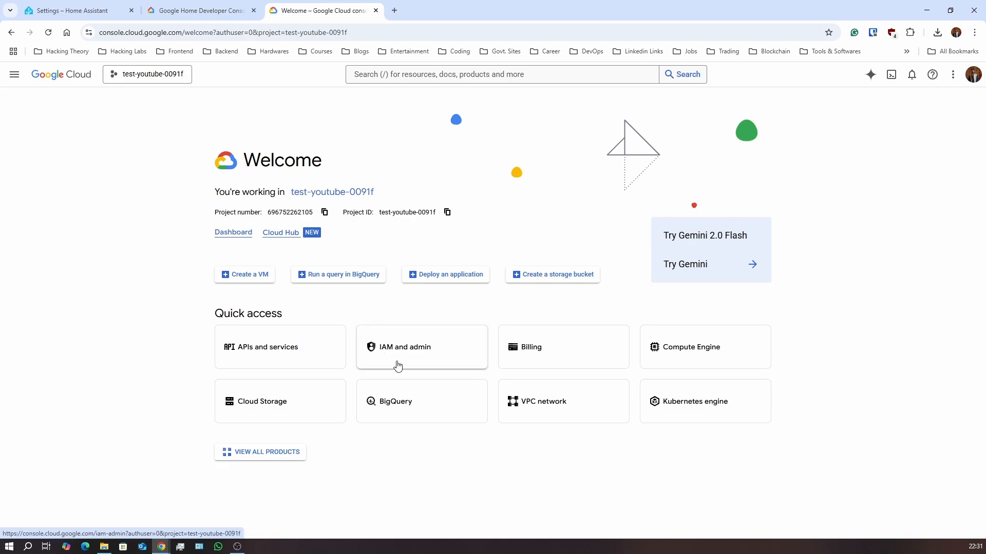
click(398, 365)
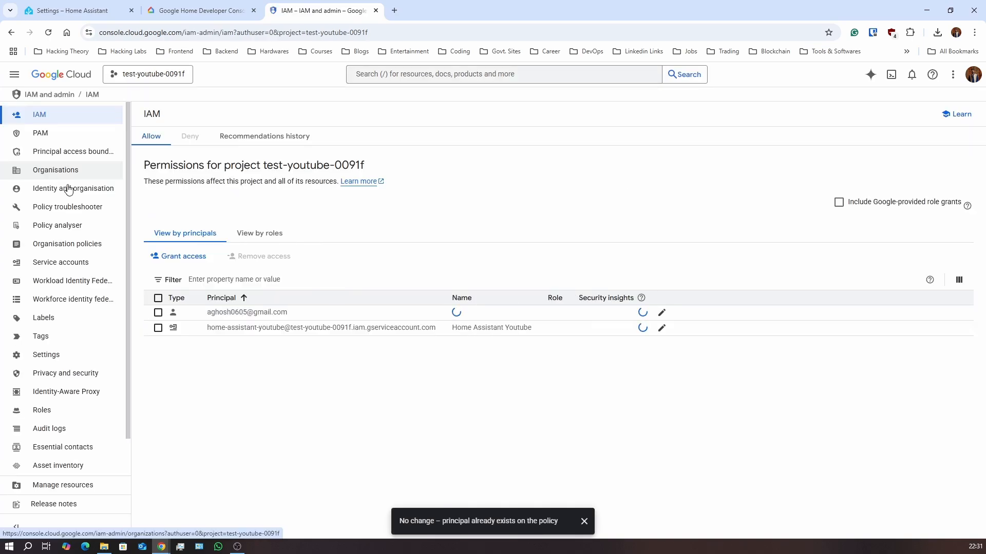
From Service accounts, open Manage keys for the Home Assistant Youtube service account
click(60, 262)
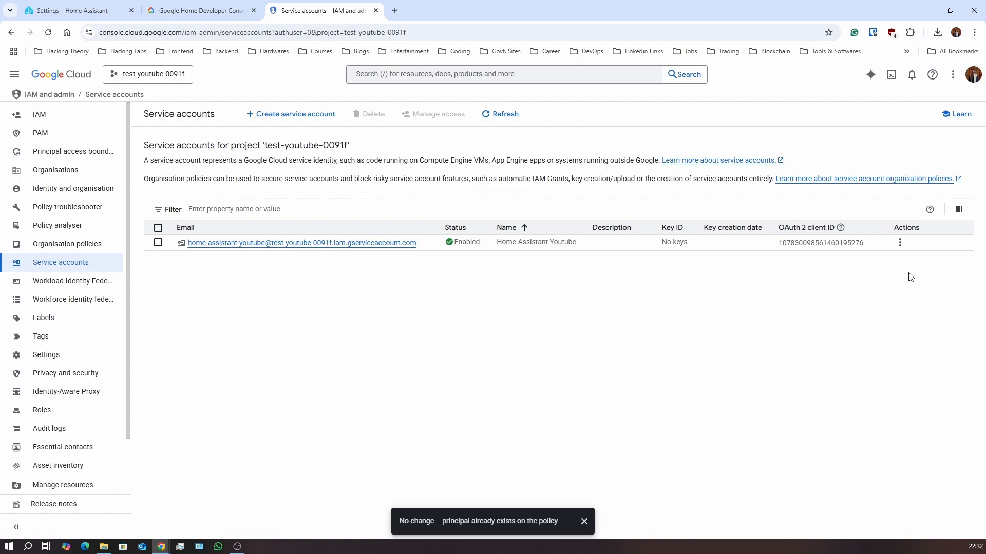
click(900, 243)
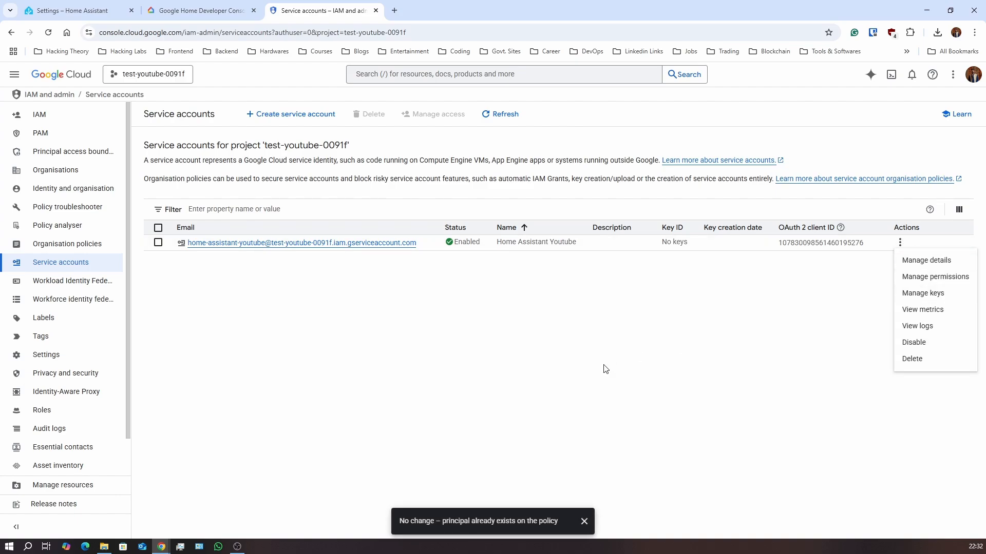
click(923, 295)
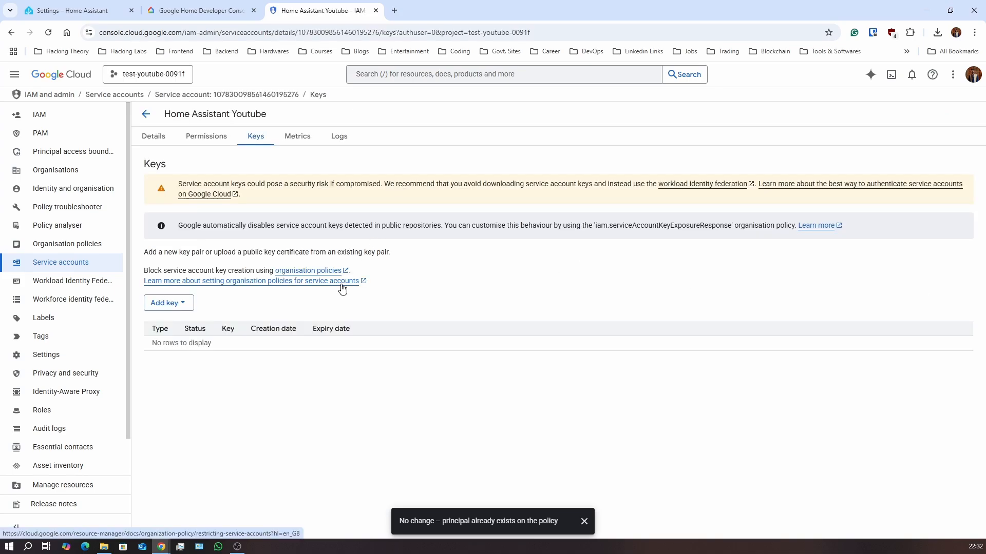
Create and download a new JSON private key for the service account, then open recent downloads
click(177, 304)
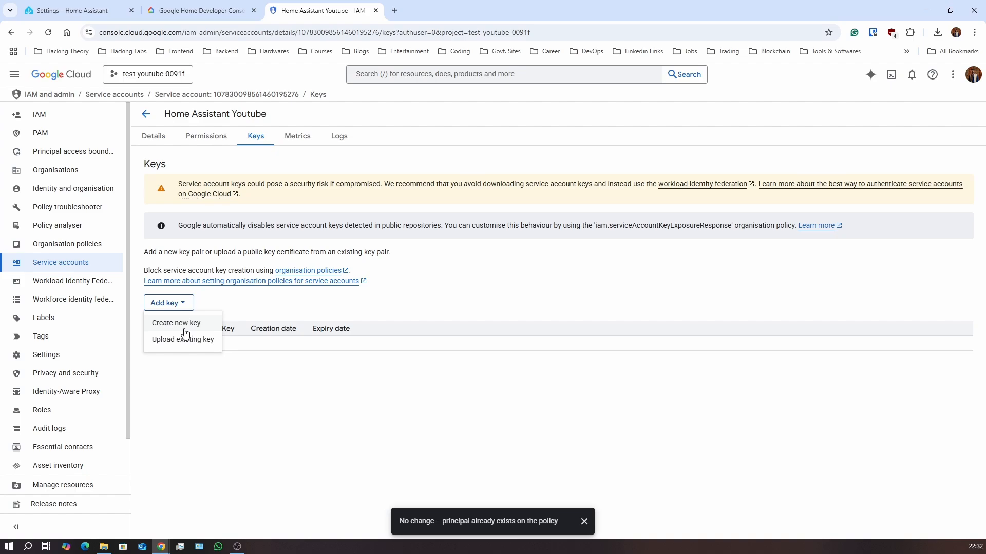
click(176, 323)
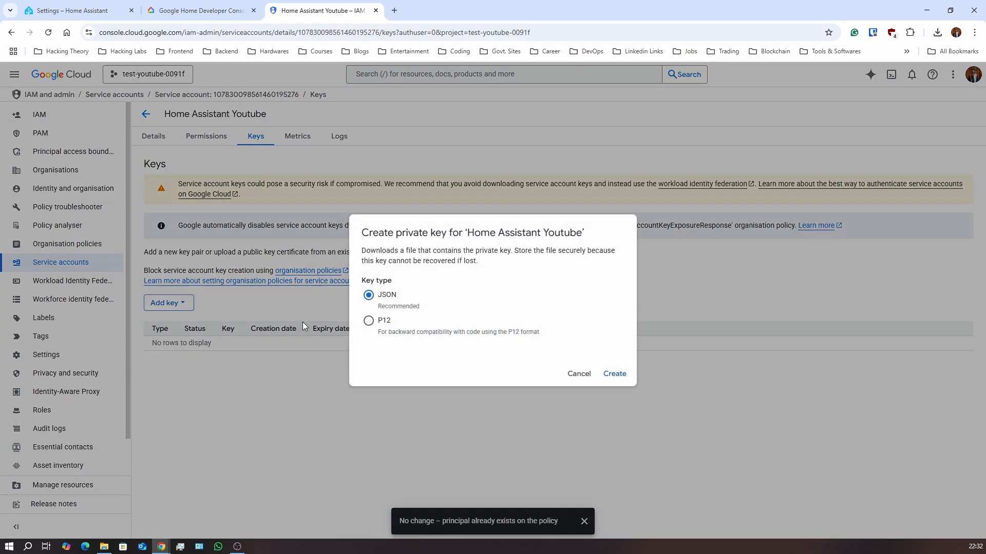
click(613, 374)
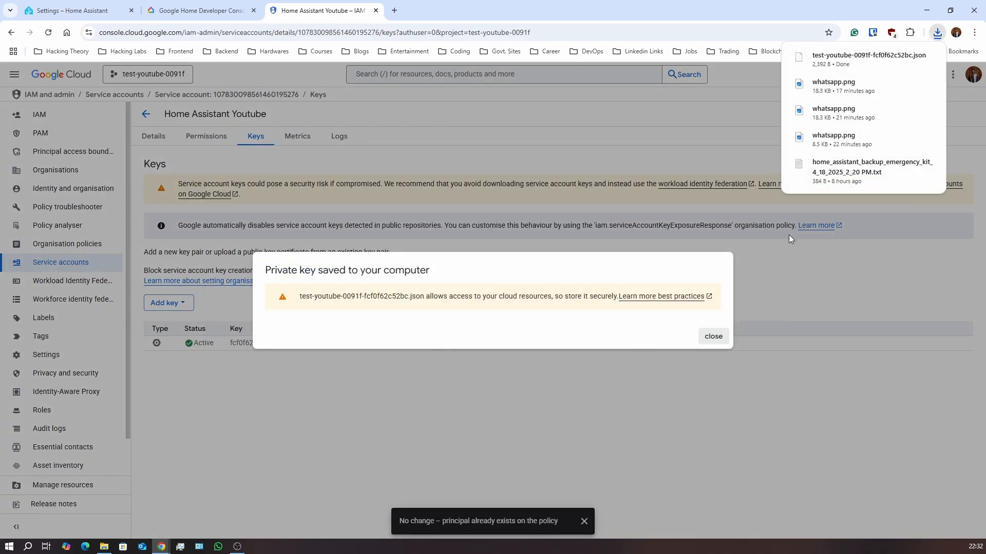
click(713, 336)
click(938, 32)
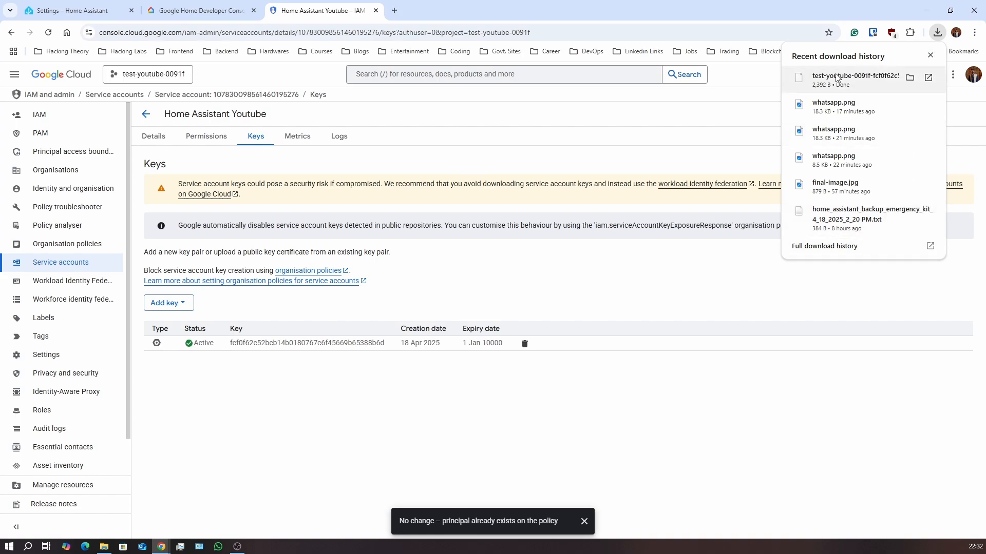
Show the downloaded key file in its folder and open it in Notepad
click(909, 77)
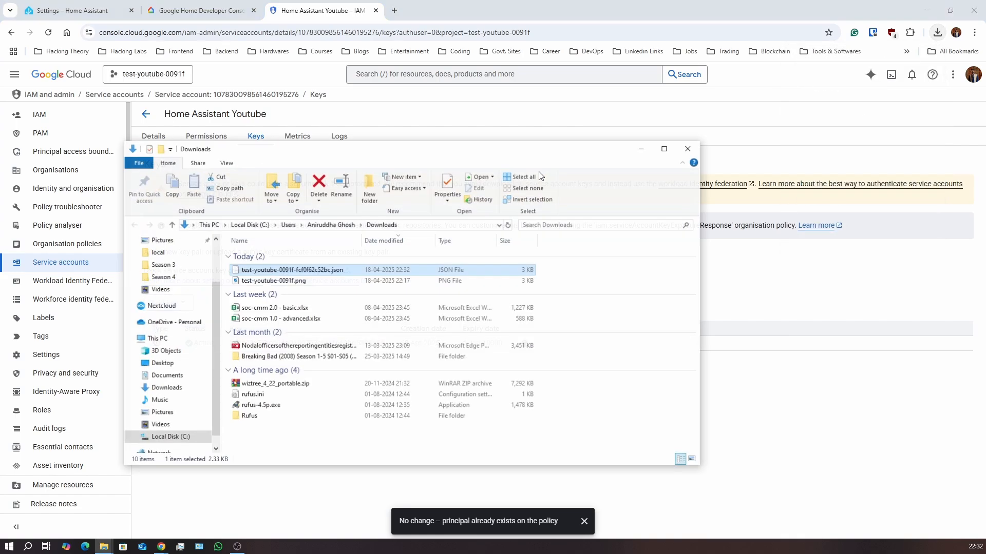
right_click(353, 269)
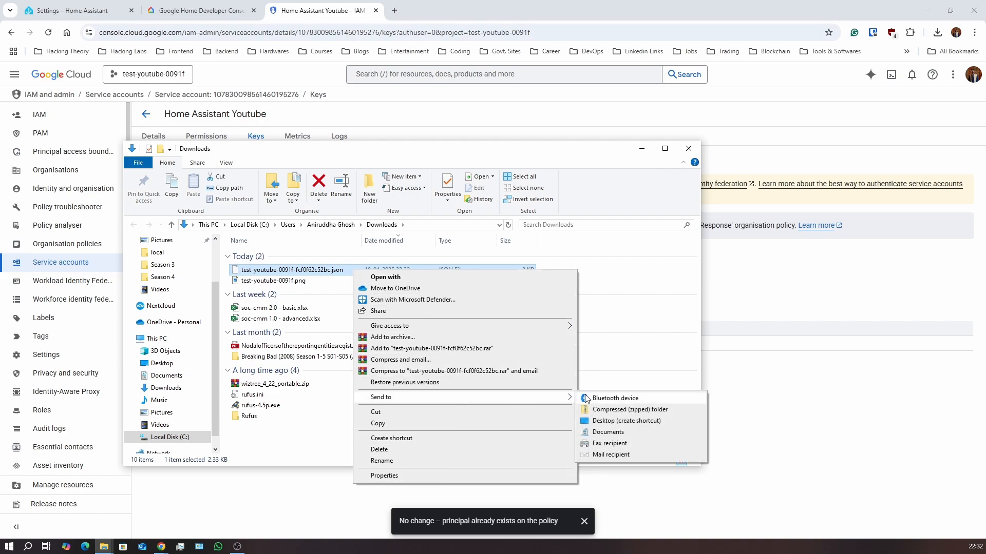
click(521, 277)
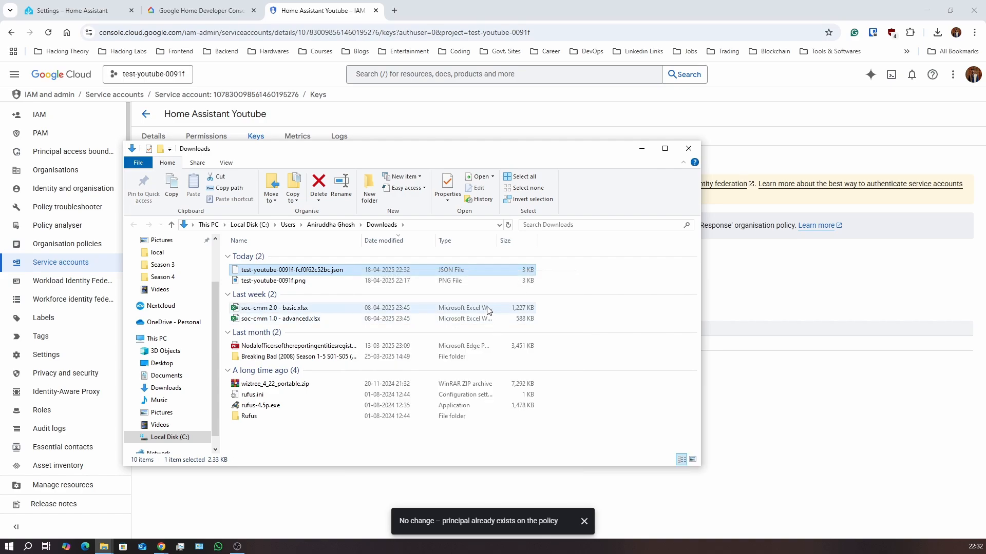
click(421, 204)
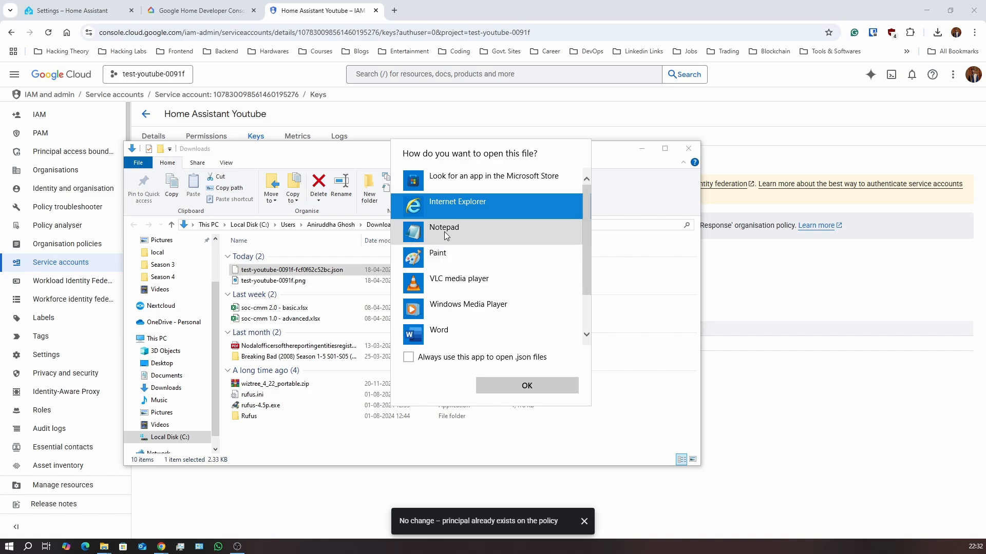
click(445, 232)
click(506, 388)
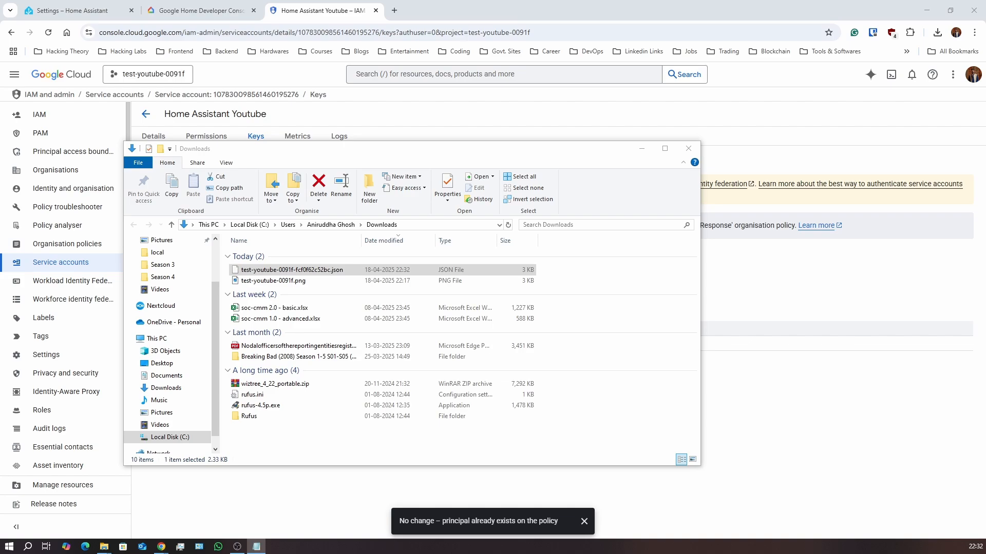
Rename the key file to SERVICE_ACCOUNT.json and close the Downloads window
key(alt+Tab)
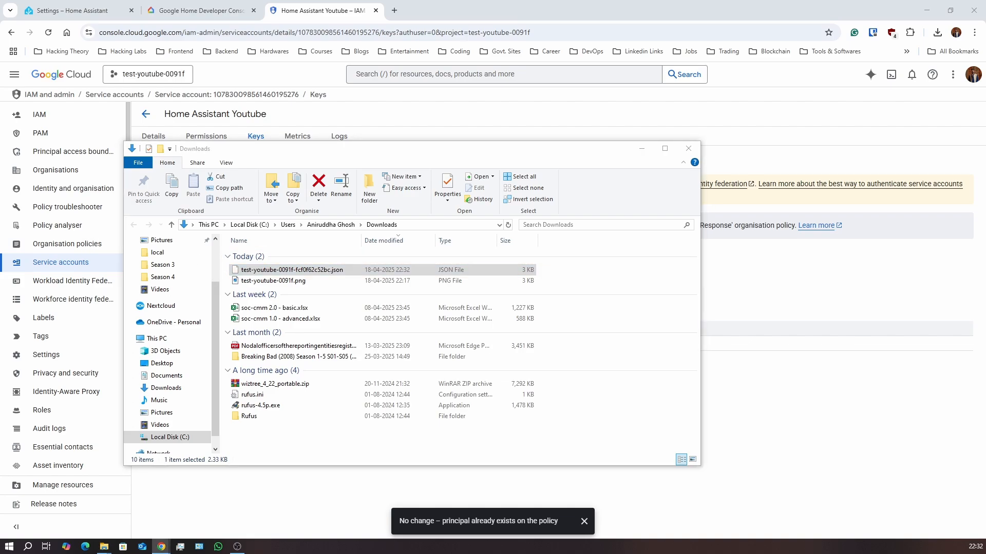
click(285, 271)
click(284, 270)
key(ctrl+a)
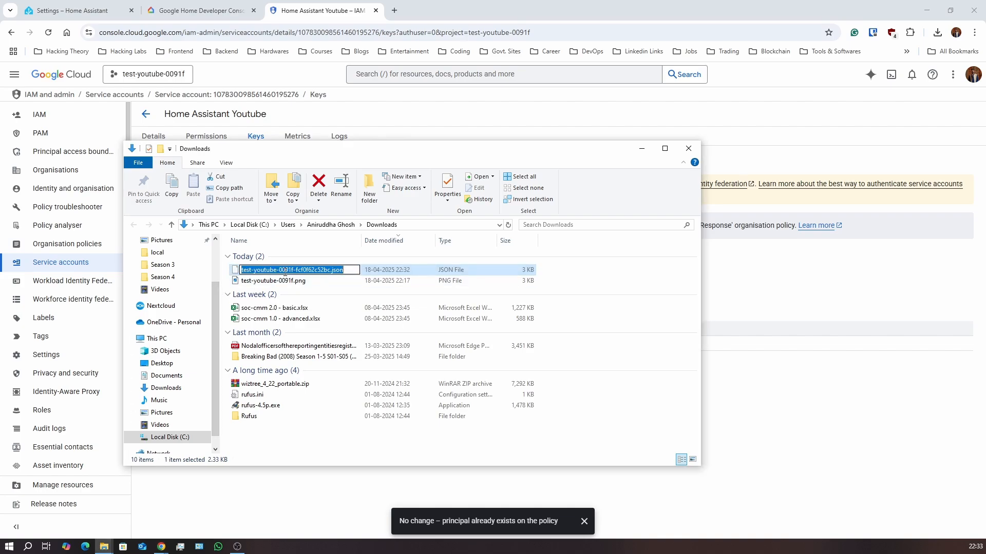
text(SERVICE_ACCOUNT.json)
key(Return)
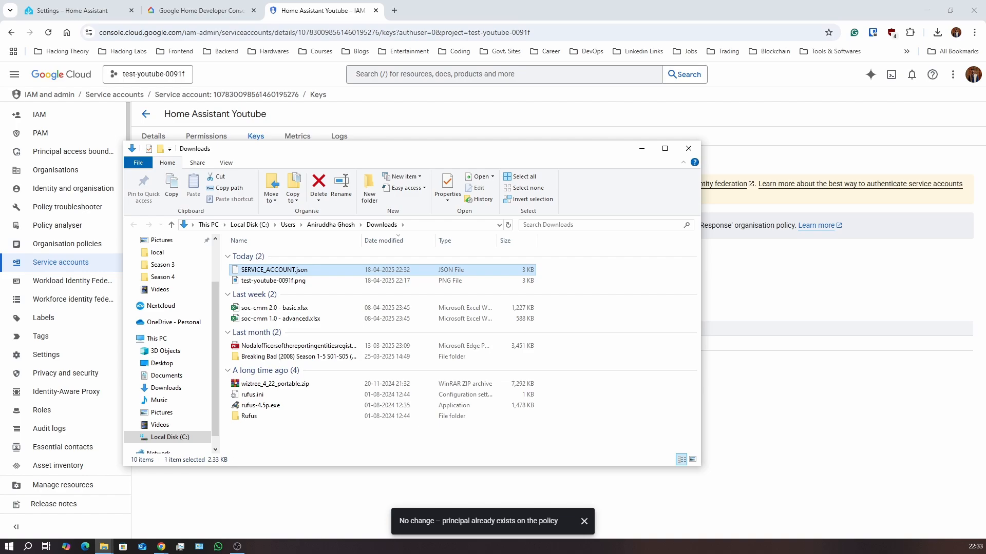
click(777, 280)
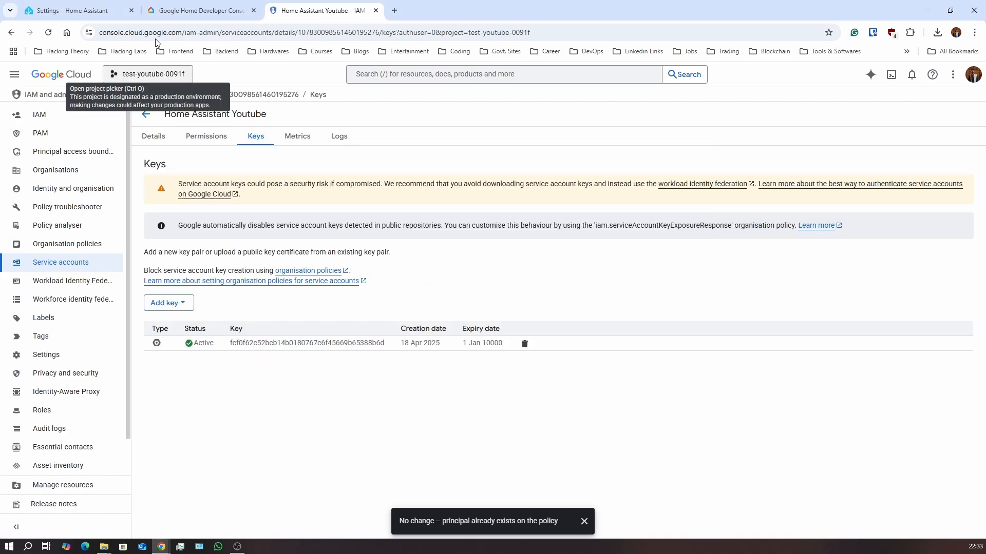
In Home Assistant Settings, go to the installed add-ons and browse the add-on store
click(58, 11)
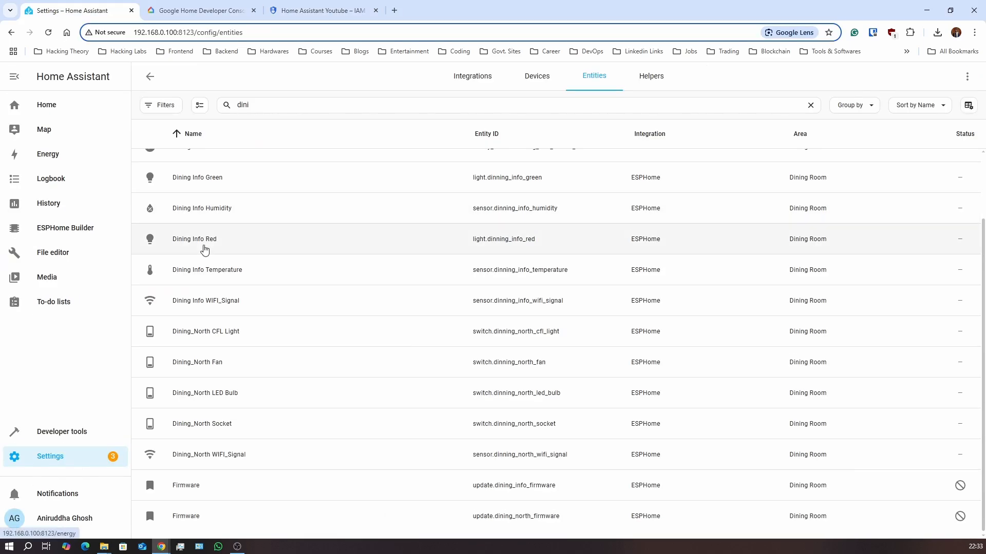
click(82, 461)
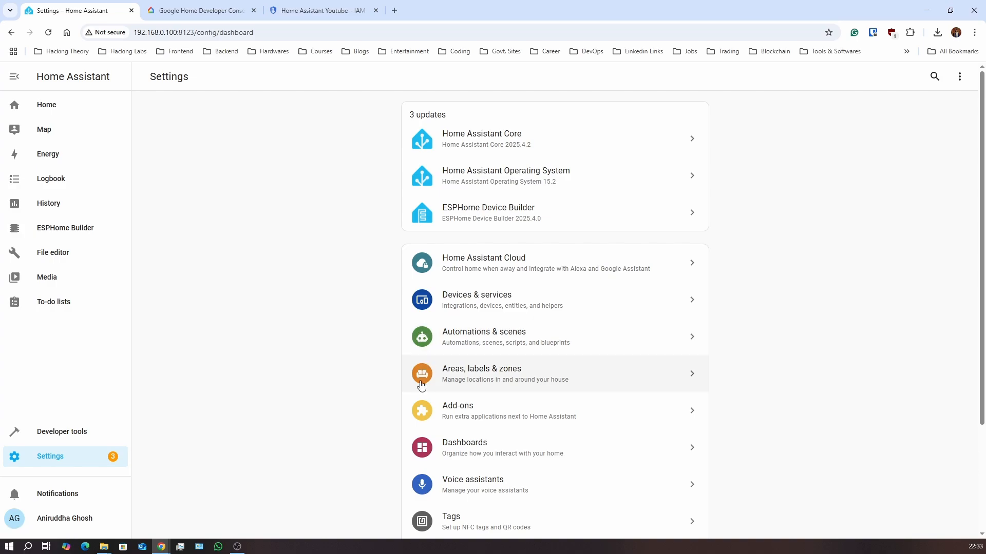
click(476, 418)
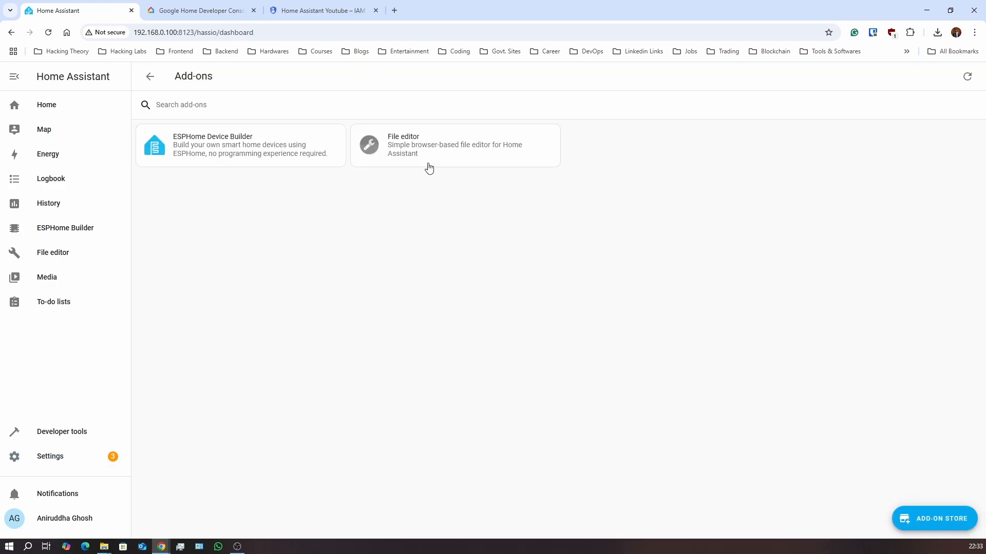
click(428, 166)
click(157, 83)
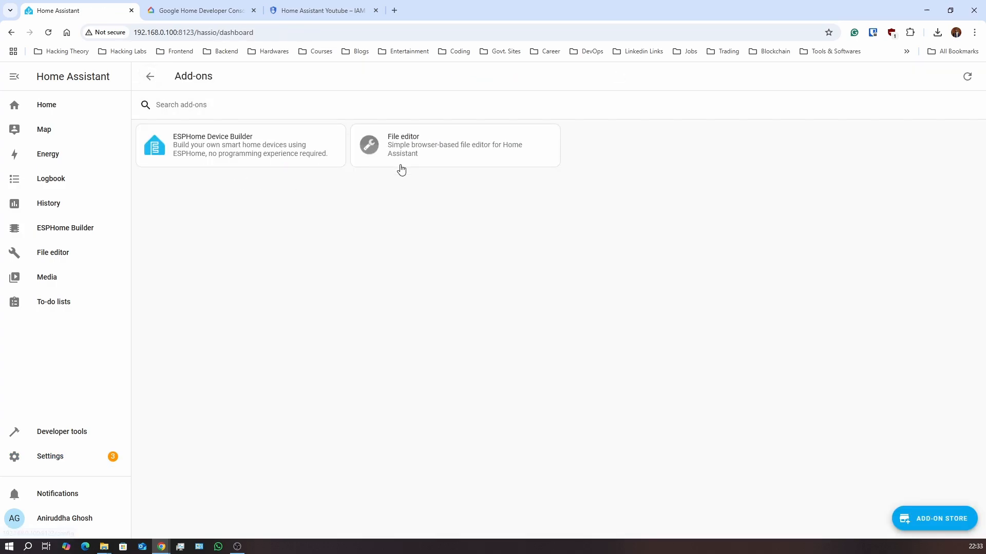
click(949, 523)
Start the File editor add-on, then return to the Google Cloud keys tab
scroll(405, 415, down, 8)
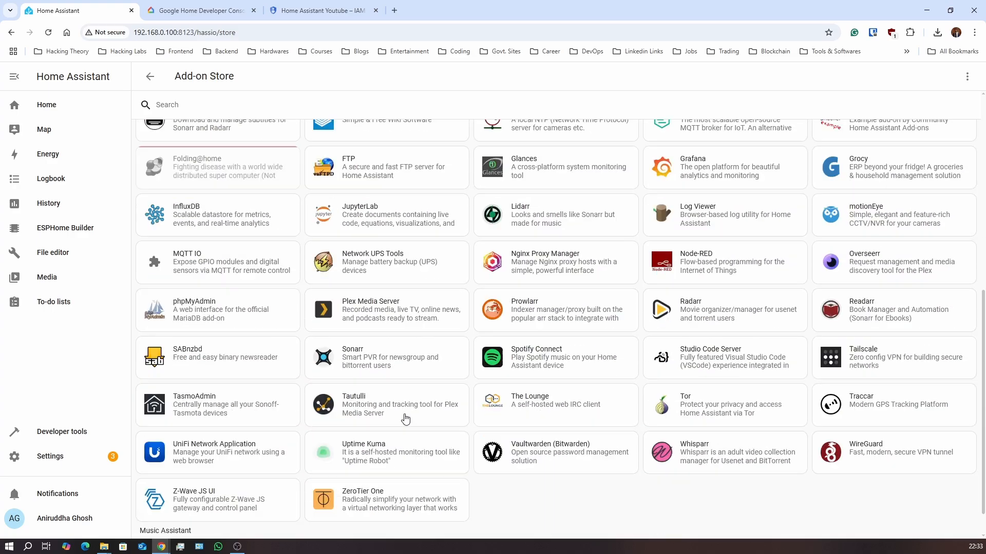
scroll(405, 419, down, 1)
scroll(405, 418, up, 8)
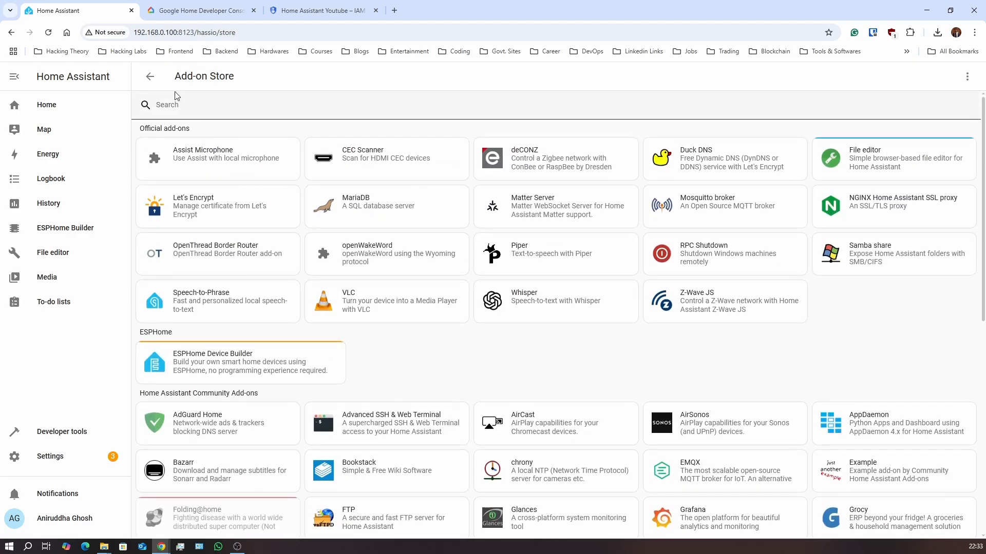
click(153, 79)
click(391, 152)
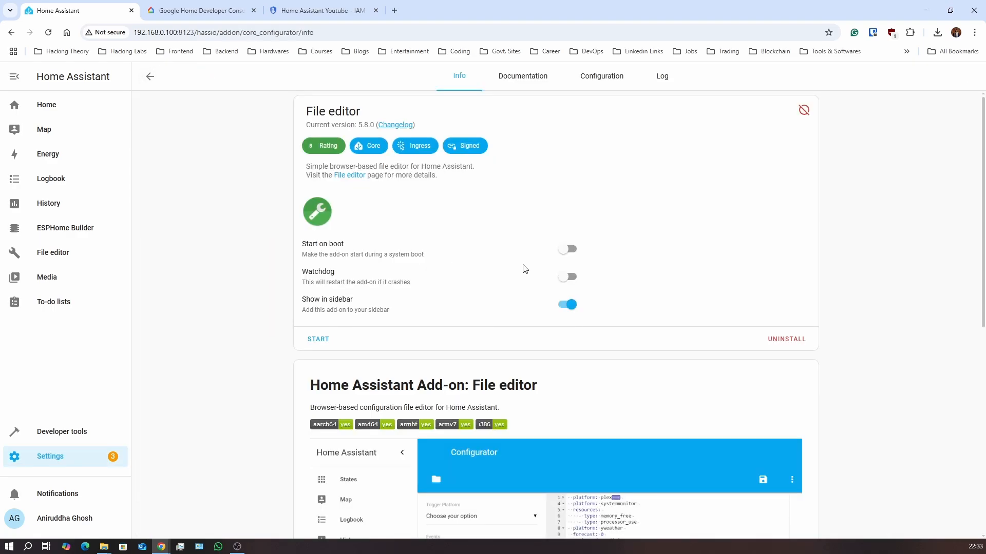
click(338, 333)
click(315, 11)
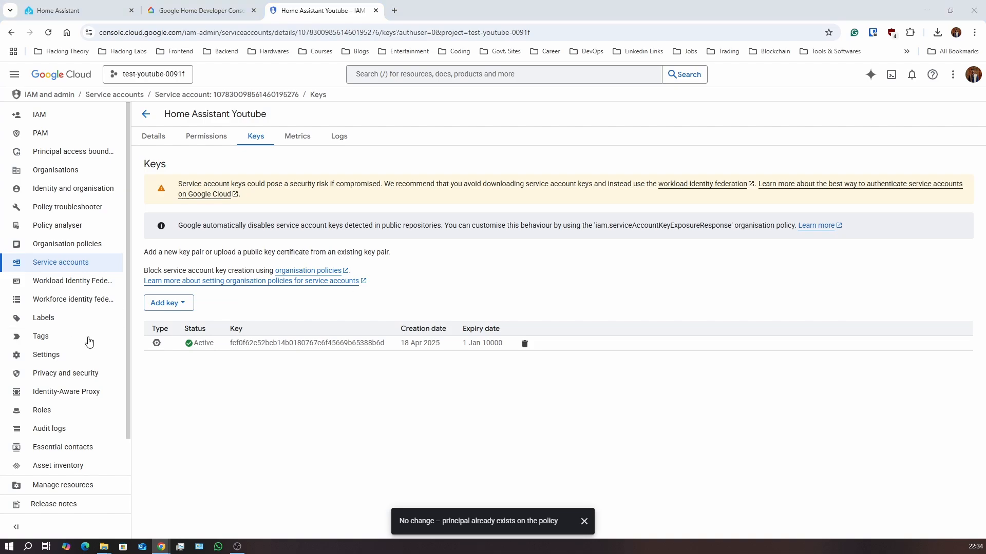
Search the Cloud Console for HomeGraph API and enable it
click(379, 74)
text(Homegraph API)
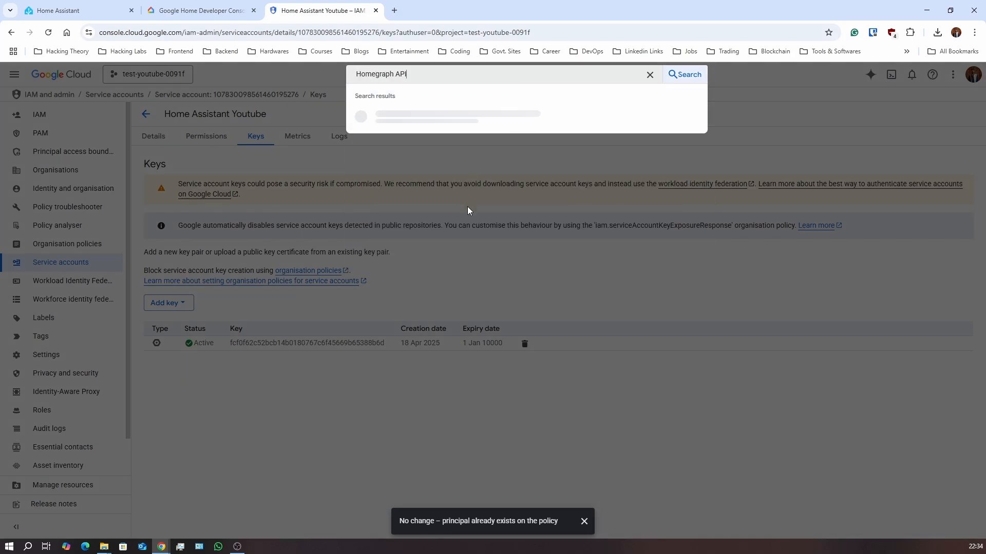
click(433, 126)
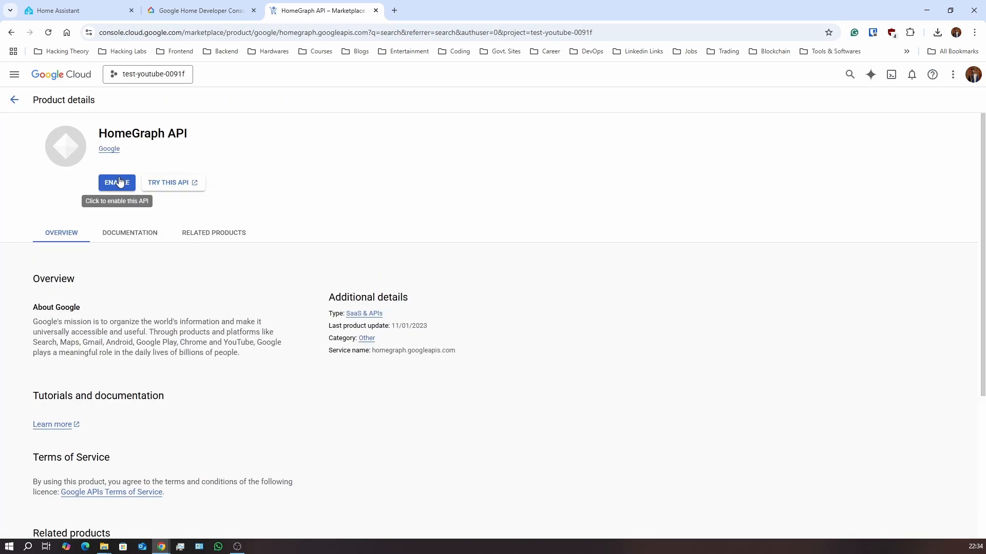
click(118, 182)
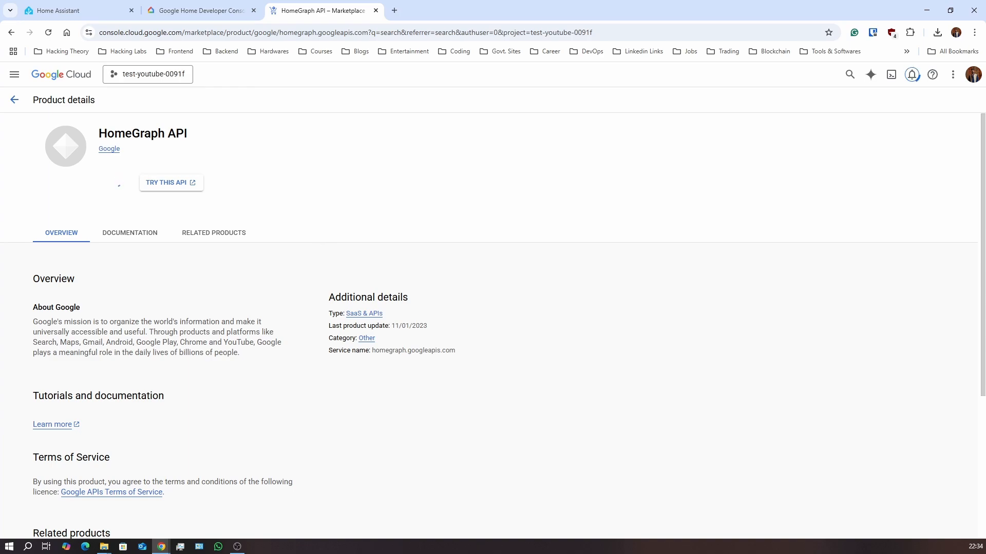
click(77, 15)
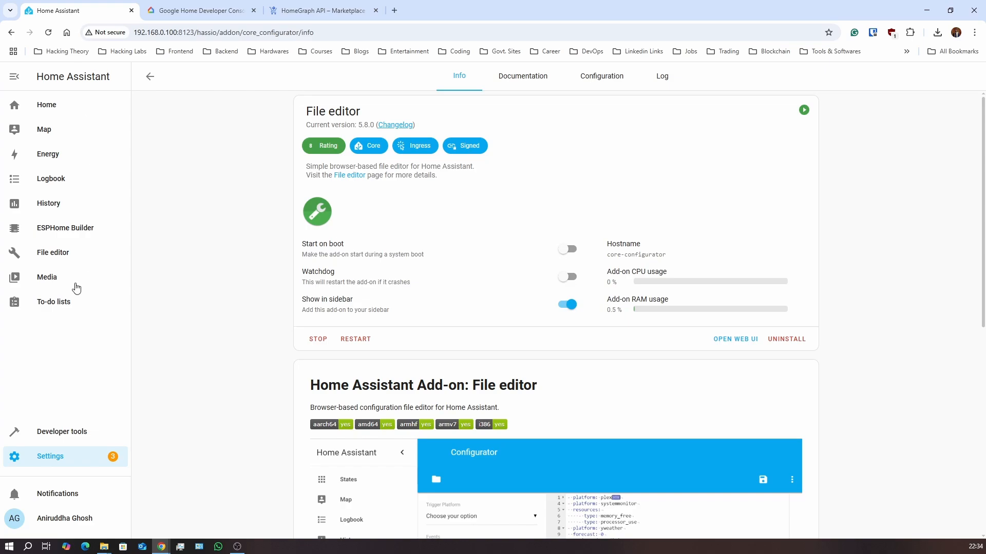
Open configuration.yaml in File editor and review the google_assistant block, lines 21–24
click(50, 261)
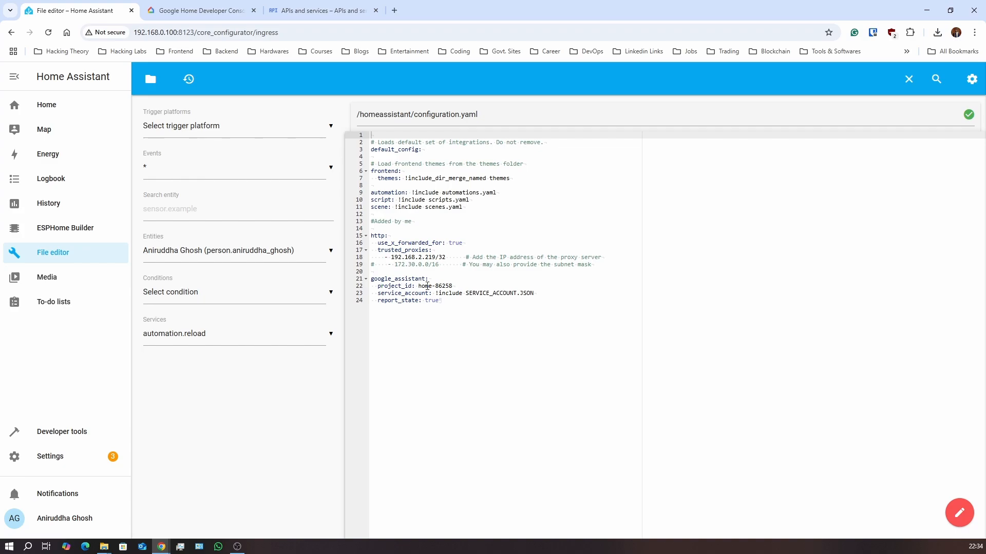
drag(447, 301, 371, 280)
click(493, 322)
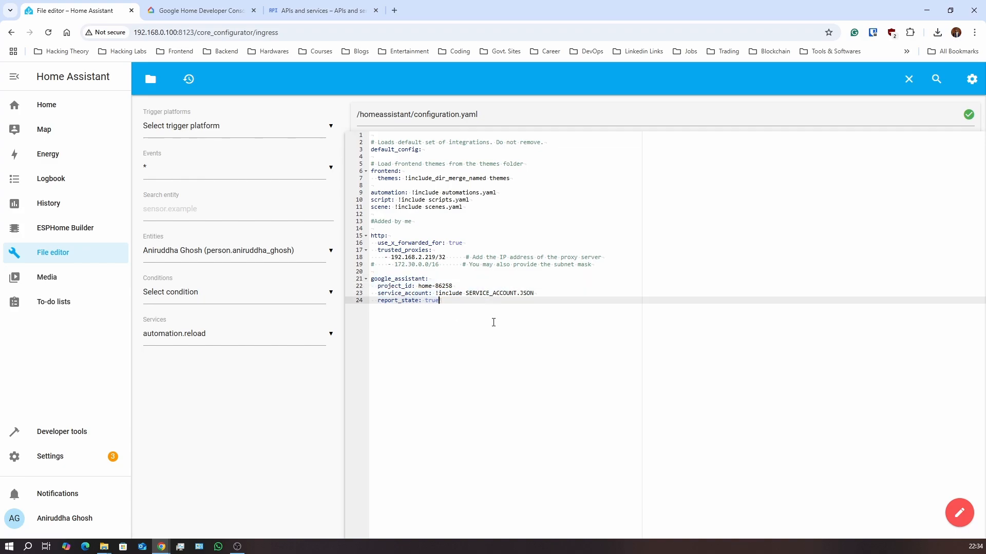
drag(463, 293, 538, 293)
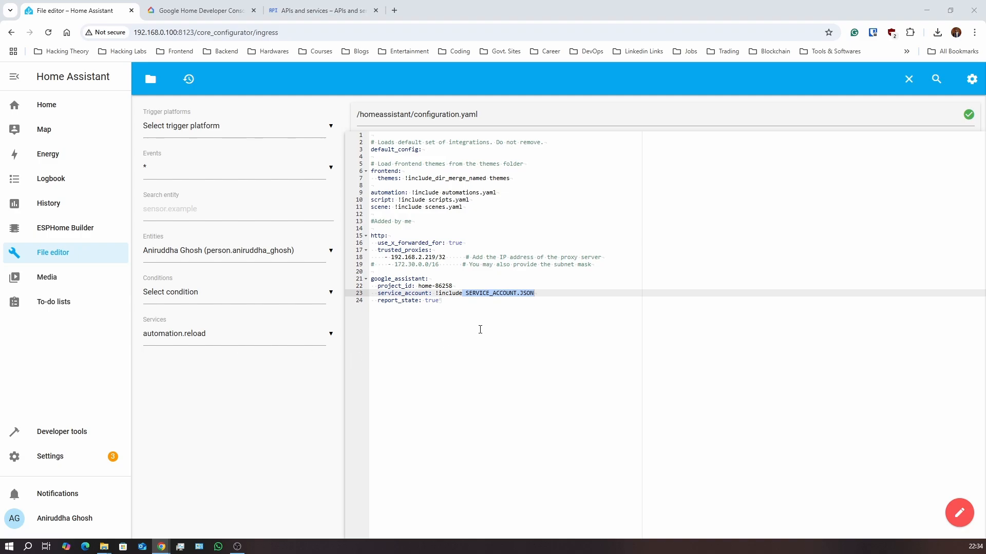
click(459, 302)
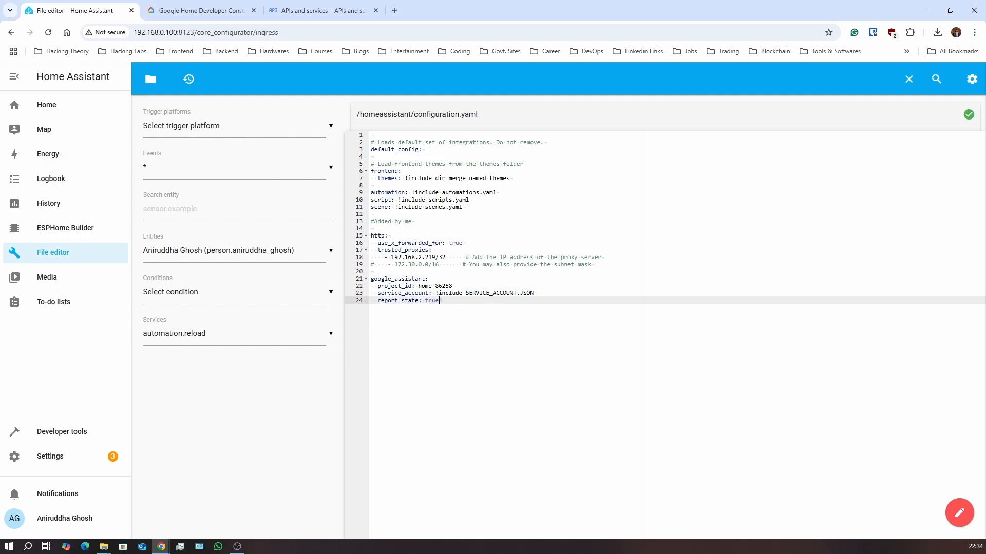
drag(451, 302, 371, 280)
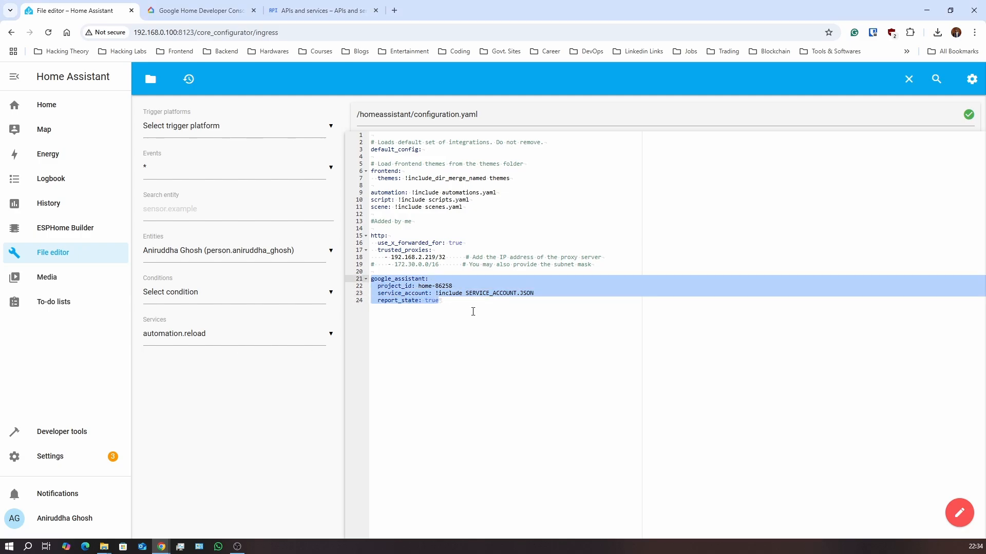
click(460, 302)
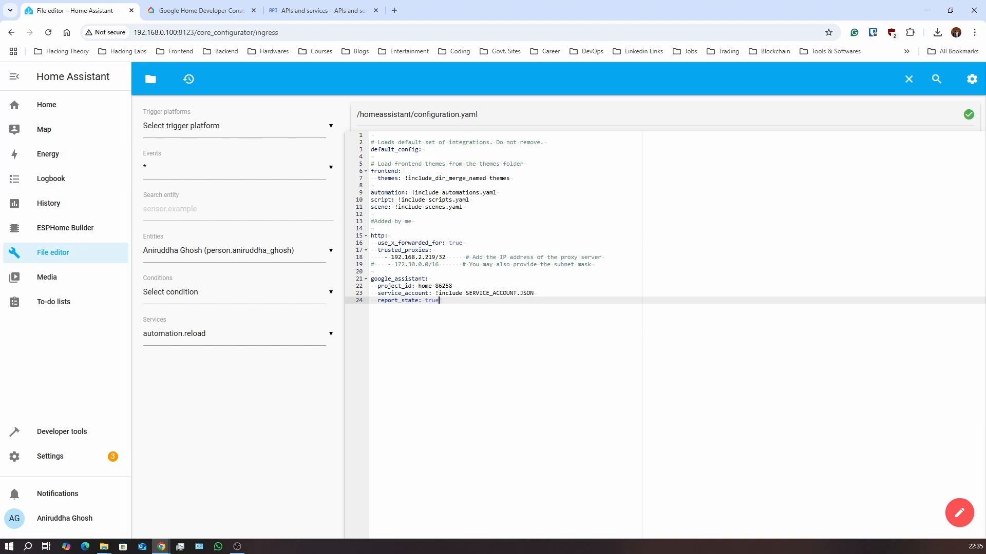
Replace project_id home-86258 with test-youtube-0091f from clipboard history, then close the file
mouse_move(417, 286)
mouse_down()
mouse_move(461, 288)
mouse_move(419, 285)
mouse_up()
click(459, 302)
key(BackSpace)
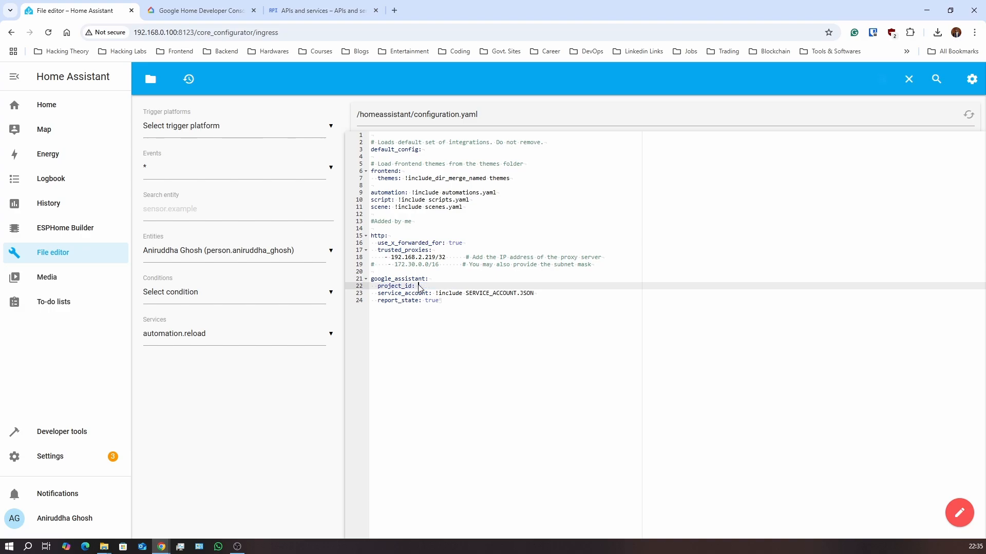
key(super+v)
scroll(477, 390, down, 2)
scroll(478, 390, down, 3)
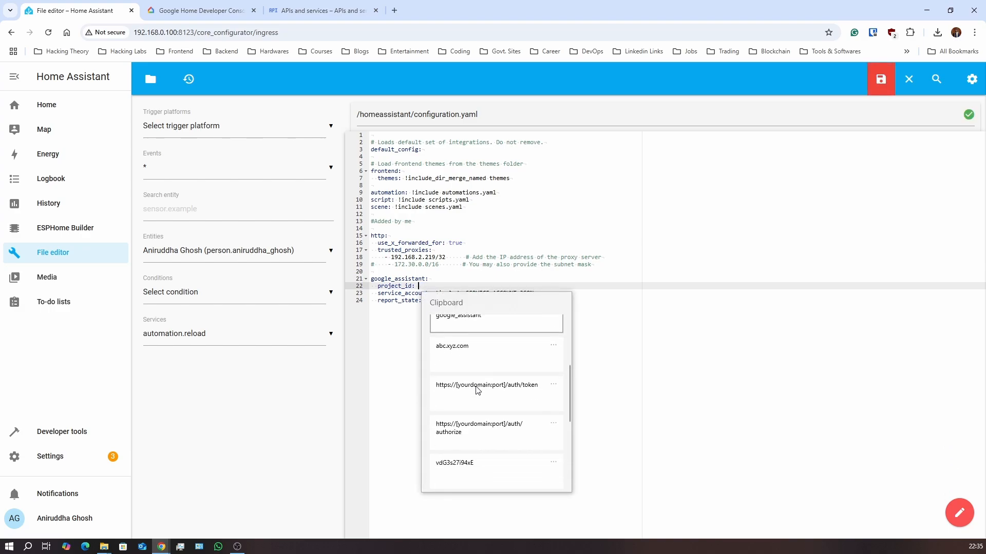
click(477, 419)
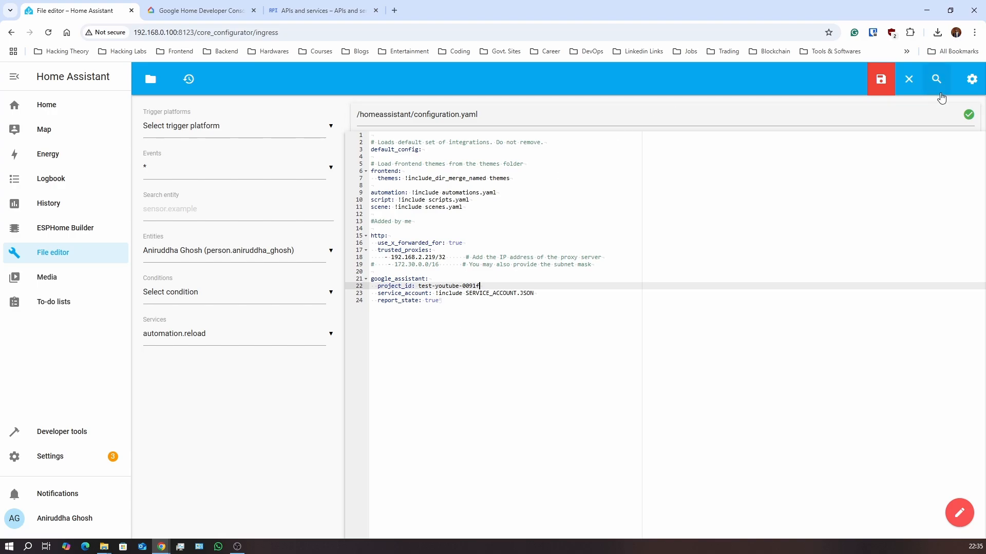
click(909, 79)
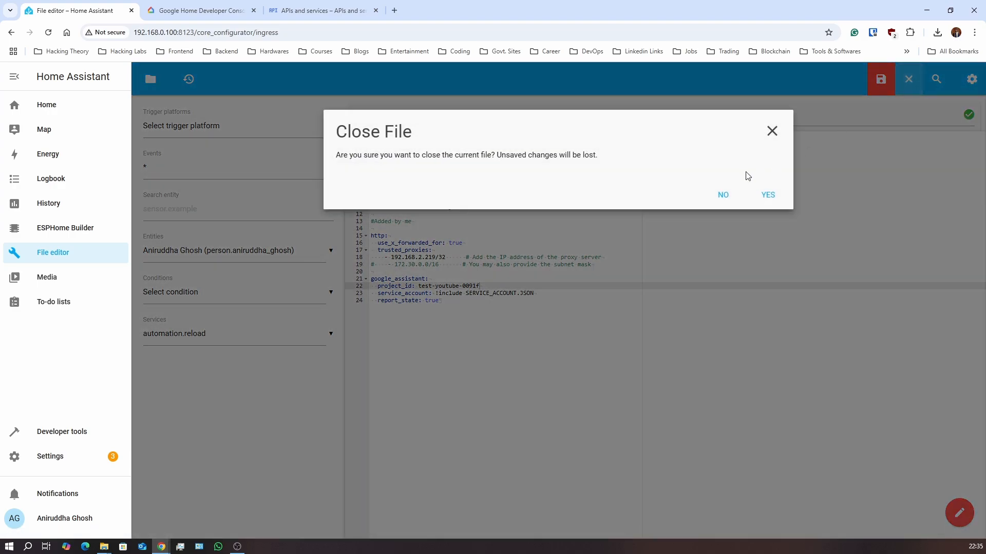
Close without saving, discarding the project_id edit, and reopen the original configuration.yaml
click(768, 198)
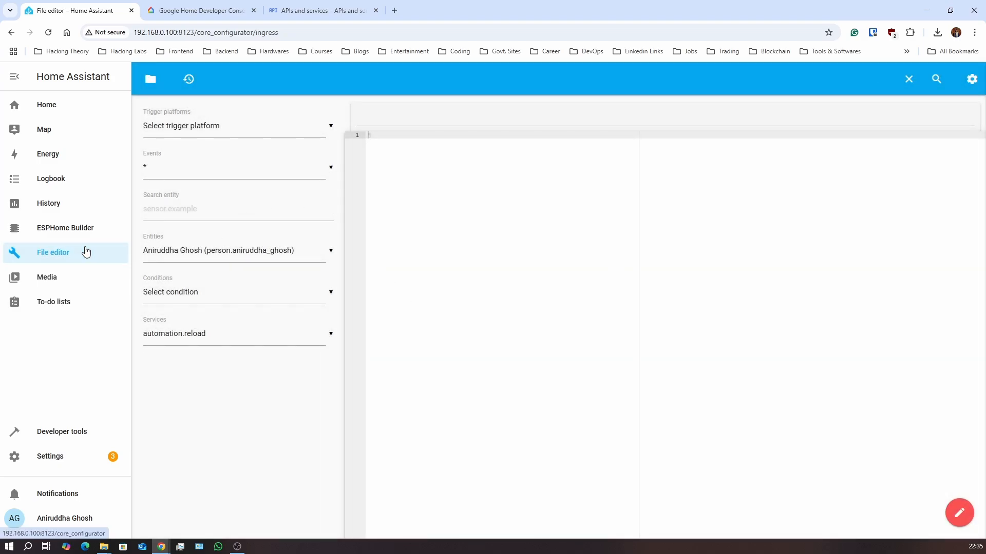
click(151, 80)
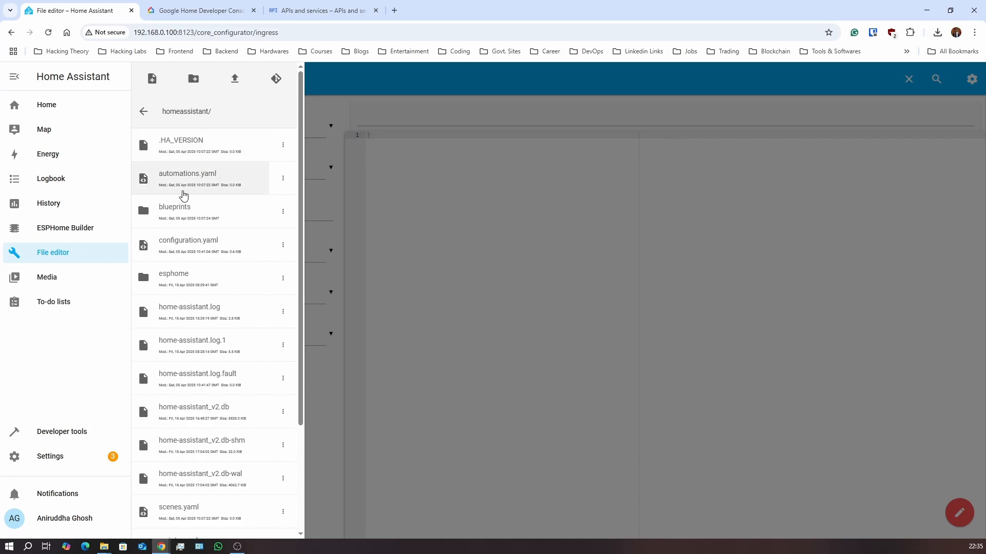
click(181, 241)
click(492, 260)
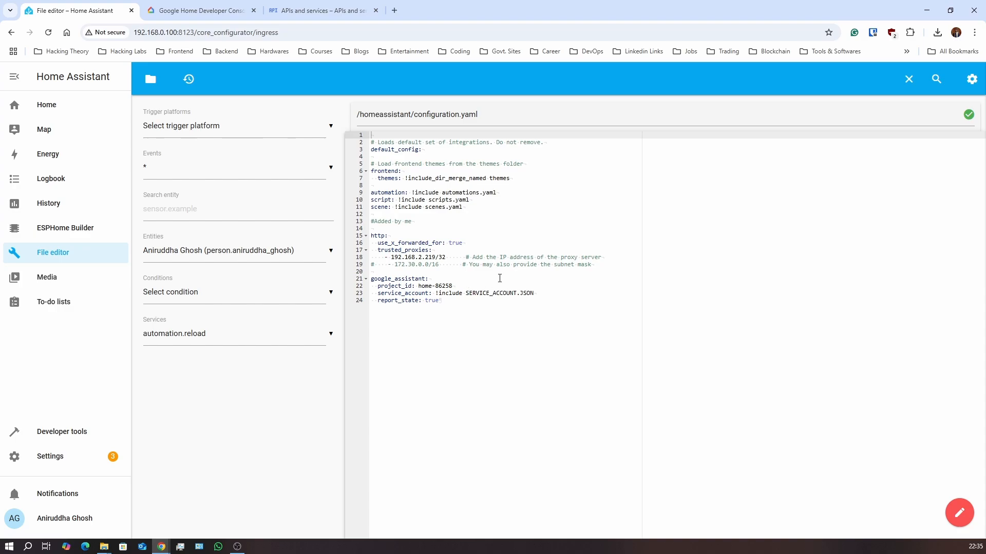
Open the config folder's Upload File option, cancel it, and scroll the file list
click(150, 79)
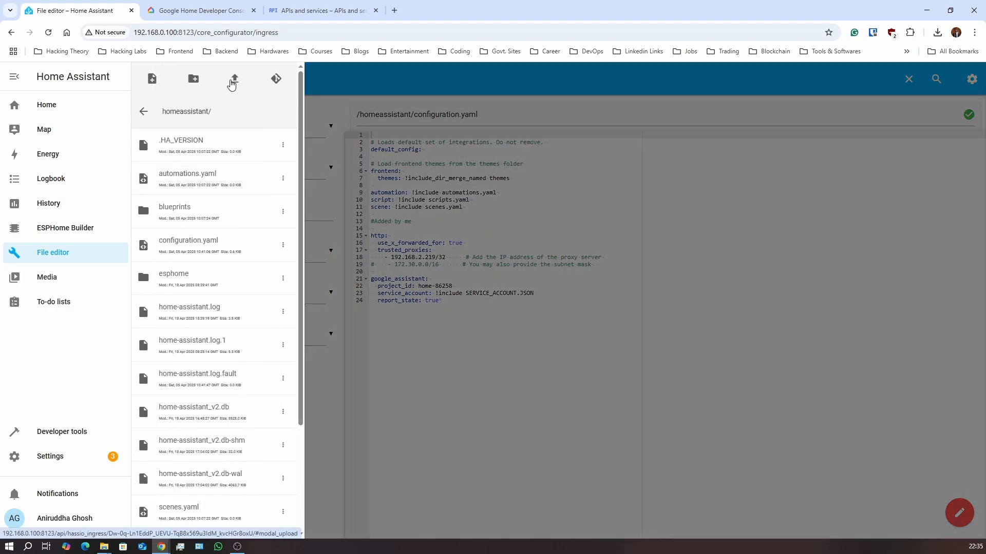
click(233, 81)
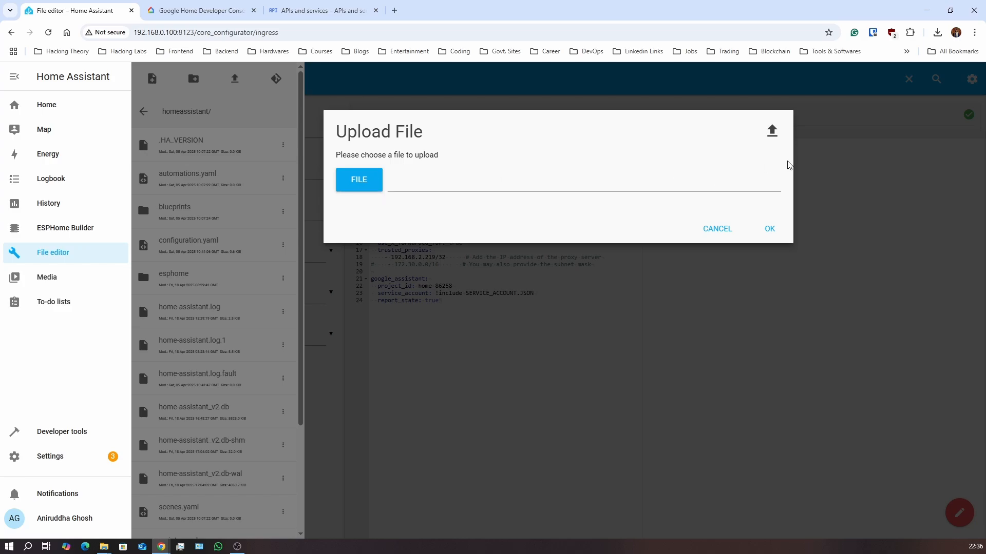
click(721, 232)
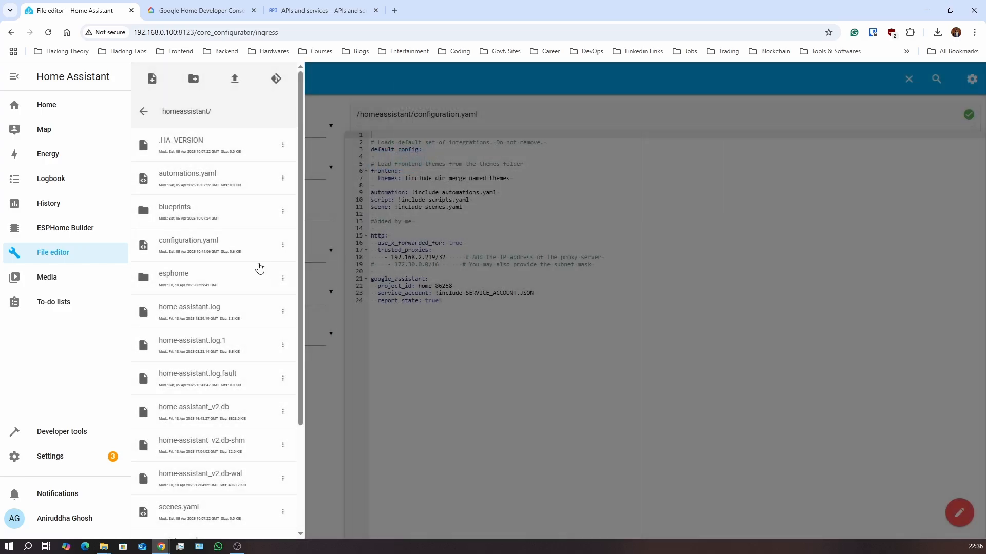
scroll(254, 268, down, 3)
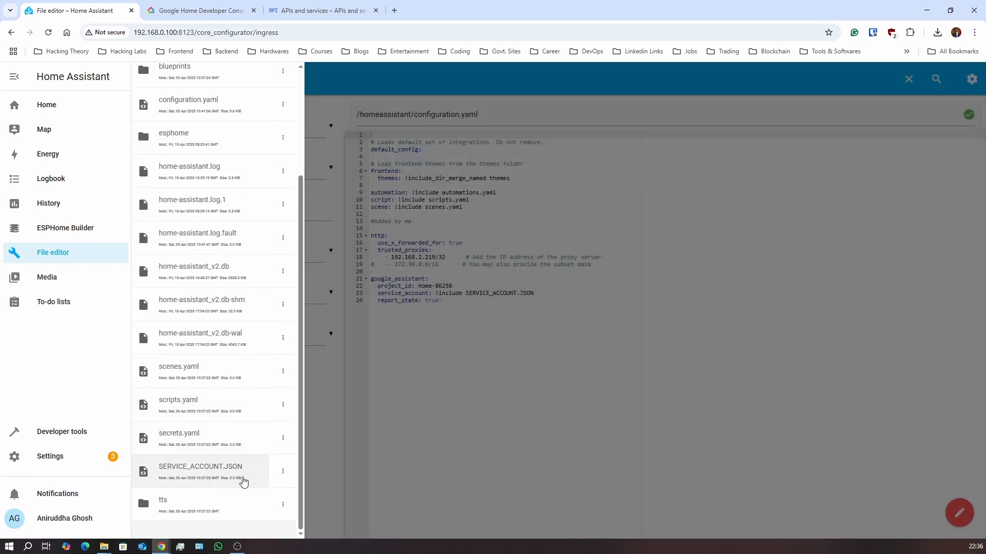
Check the !include SERVICE_ACCOUNT.JSON line, then drag the Google Assistant docs window onto this screen
click(395, 440)
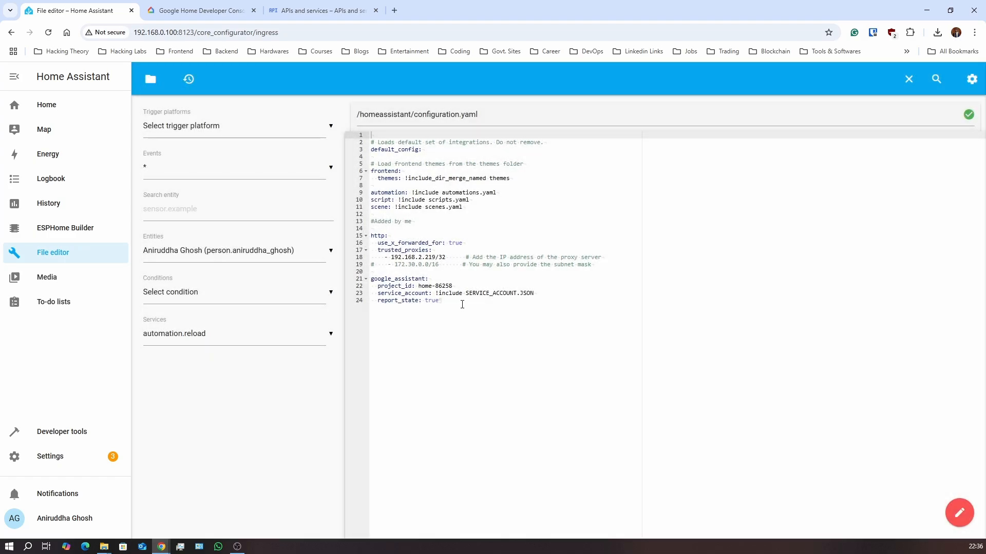
mouse_move(538, 294)
mouse_down()
mouse_move(434, 294)
mouse_move(535, 294)
mouse_up()
click(496, 296)
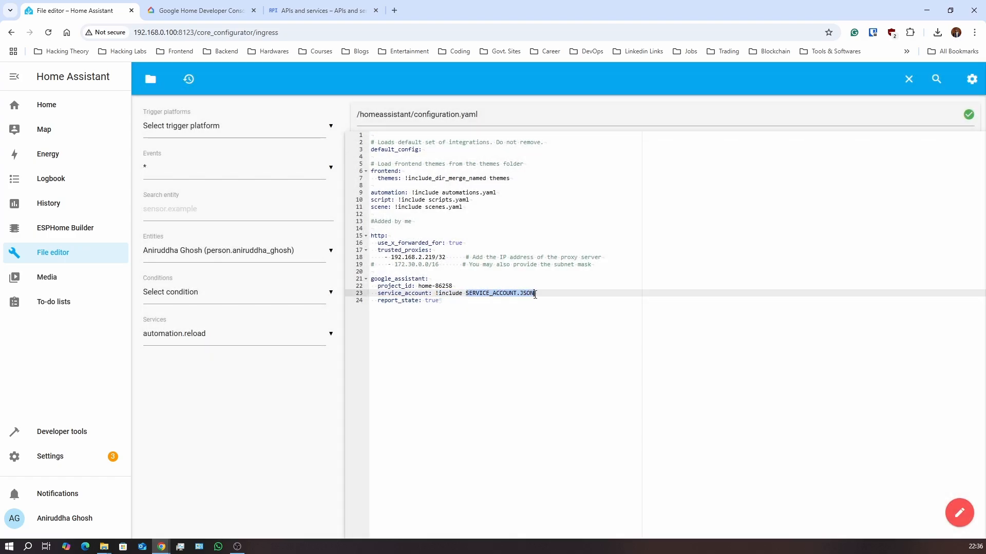
click(515, 328)
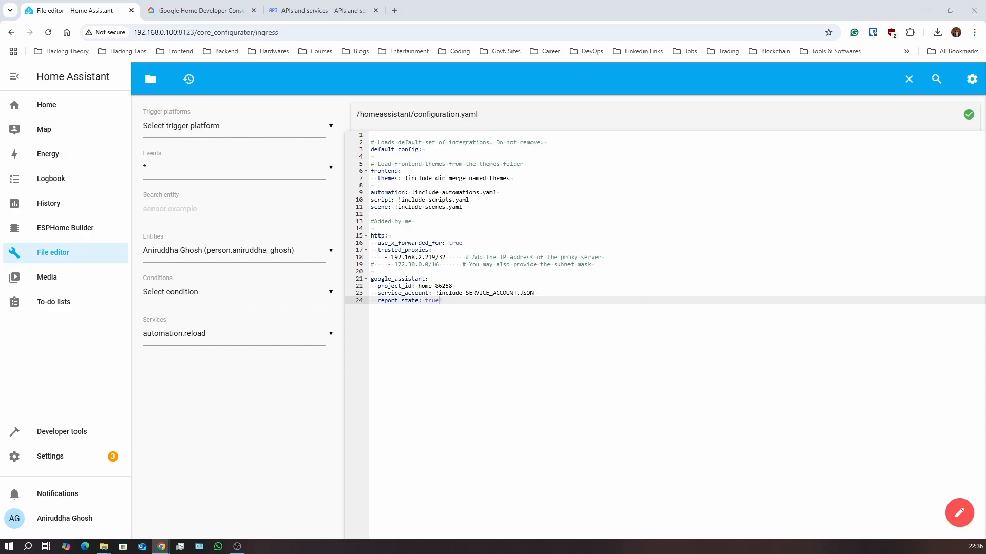
drag(0, 105, 504, 96)
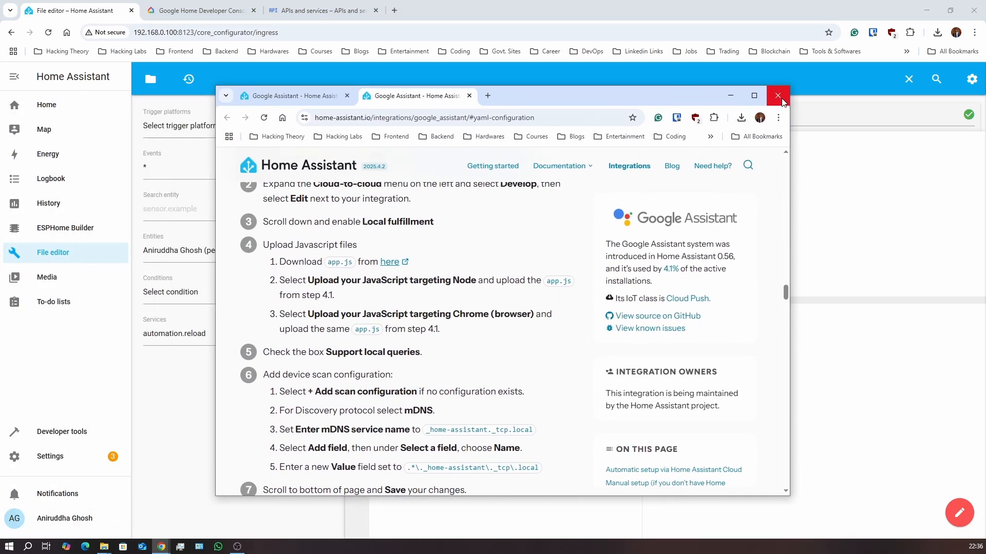
Maximize the docs and examine the YAML example's exposed_domains entries, such as switch
click(751, 94)
scroll(457, 284, down, 5)
scroll(457, 284, down, 3)
scroll(457, 285, up, 2)
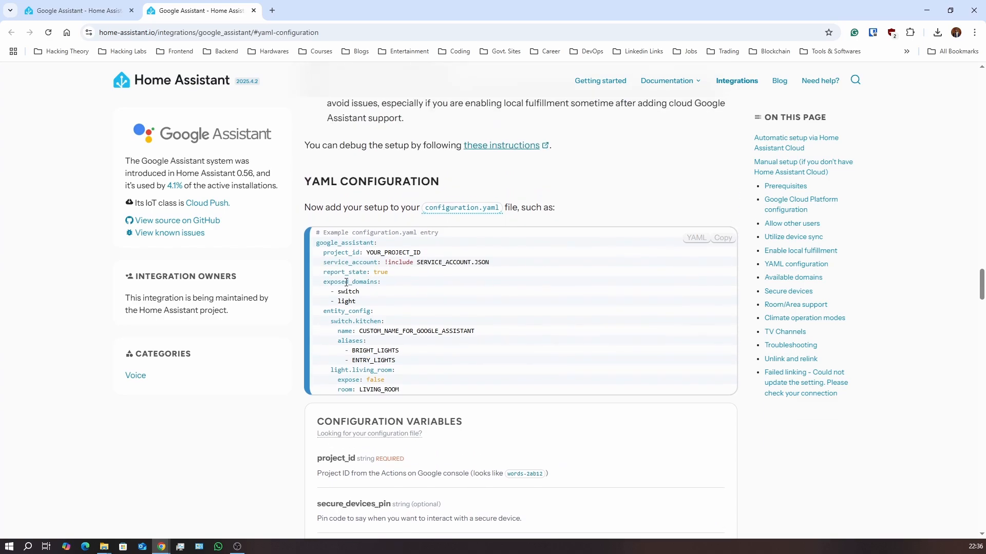
drag(323, 282, 384, 308)
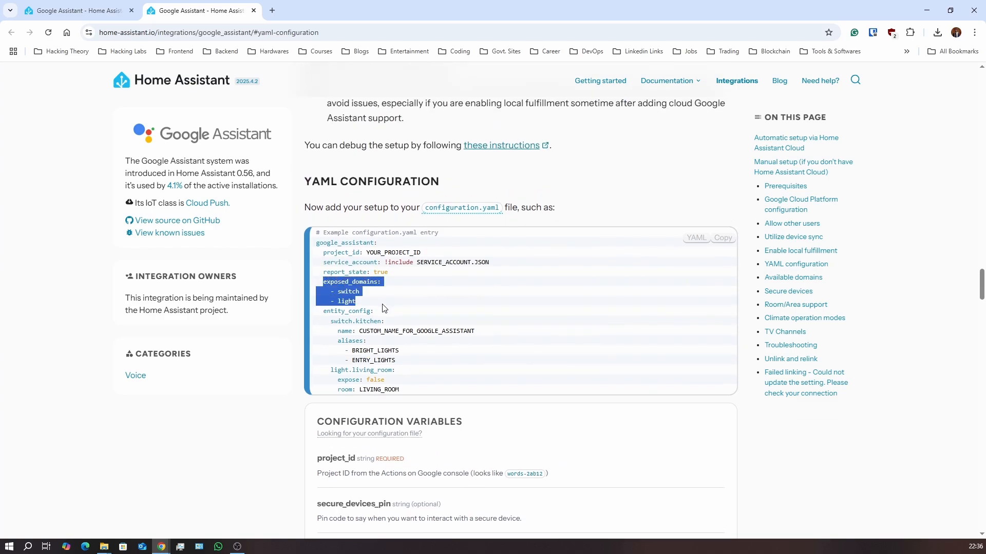
click(384, 308)
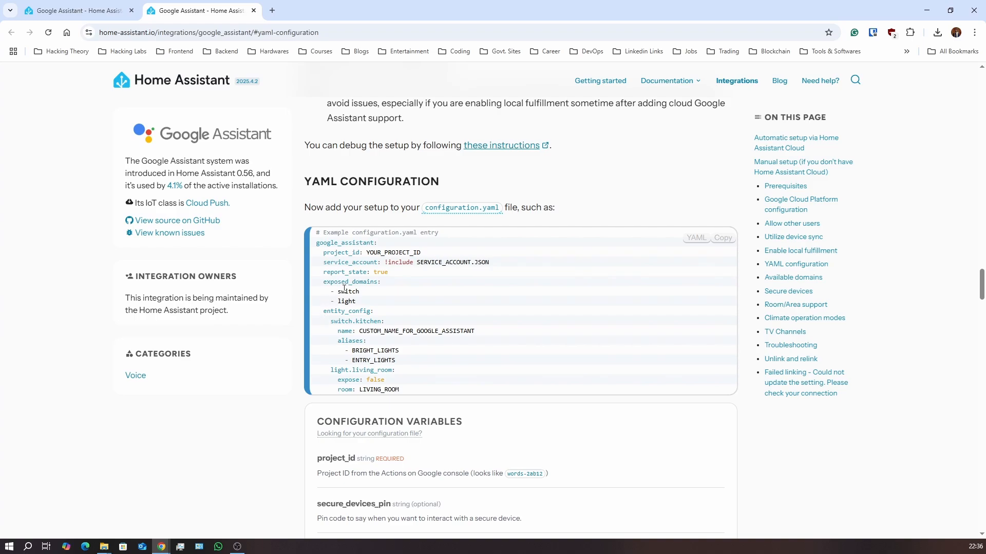
drag(337, 291, 396, 389)
click(368, 298)
click(445, 392)
Scroll back to manual setup step 4, then move the docs window off-screen
scroll(445, 393, down, 2)
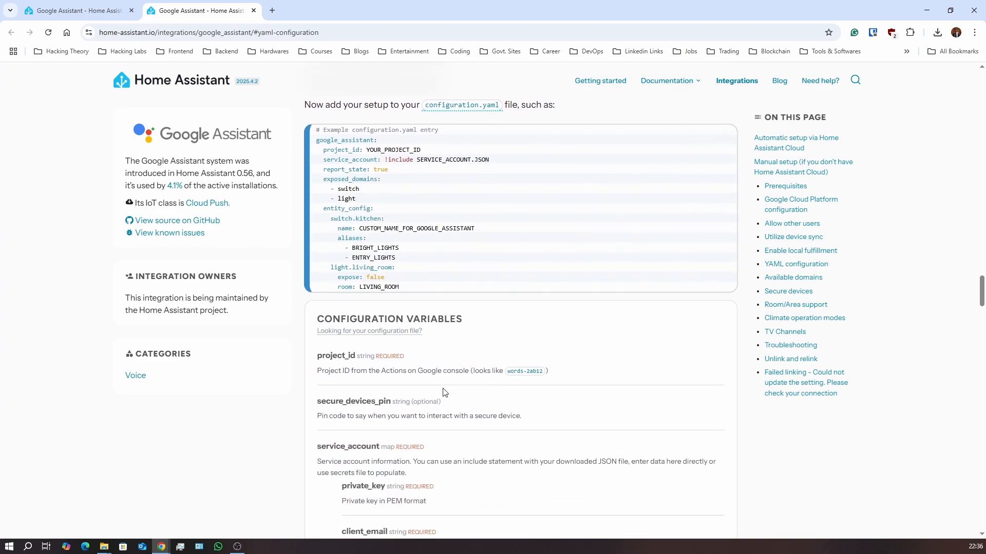
scroll(495, 359, up, 15)
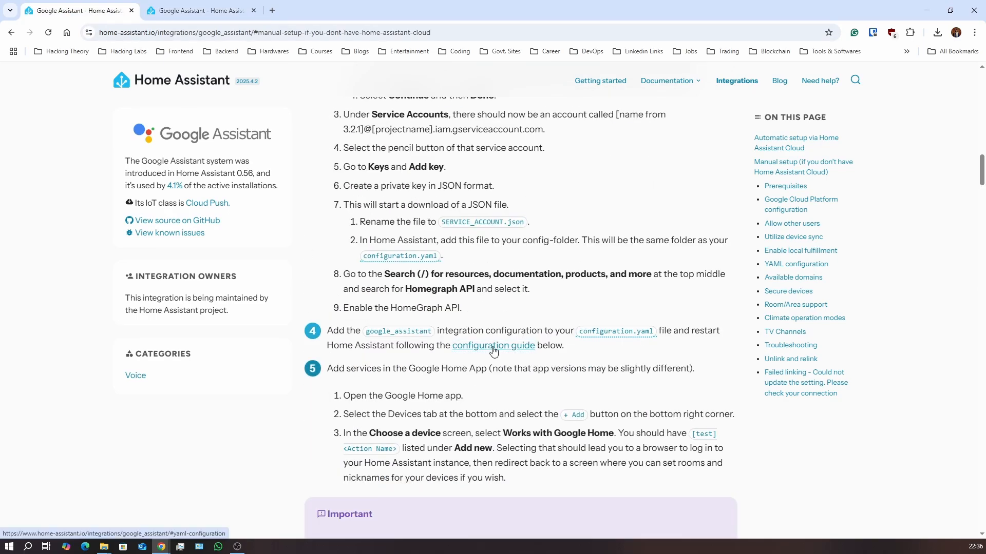
scroll(477, 366, up, 1)
scroll(476, 366, down, 1)
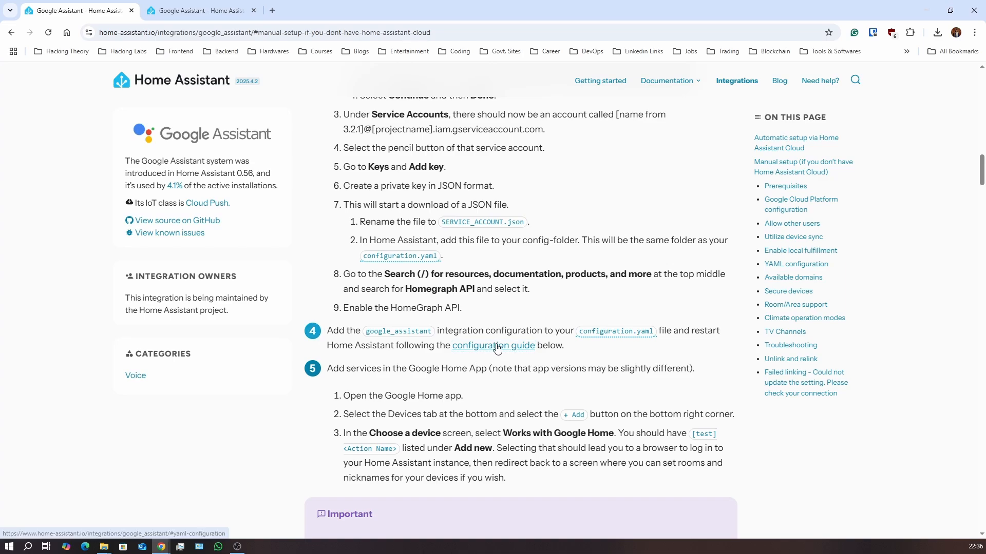
scroll(476, 393, down, 1)
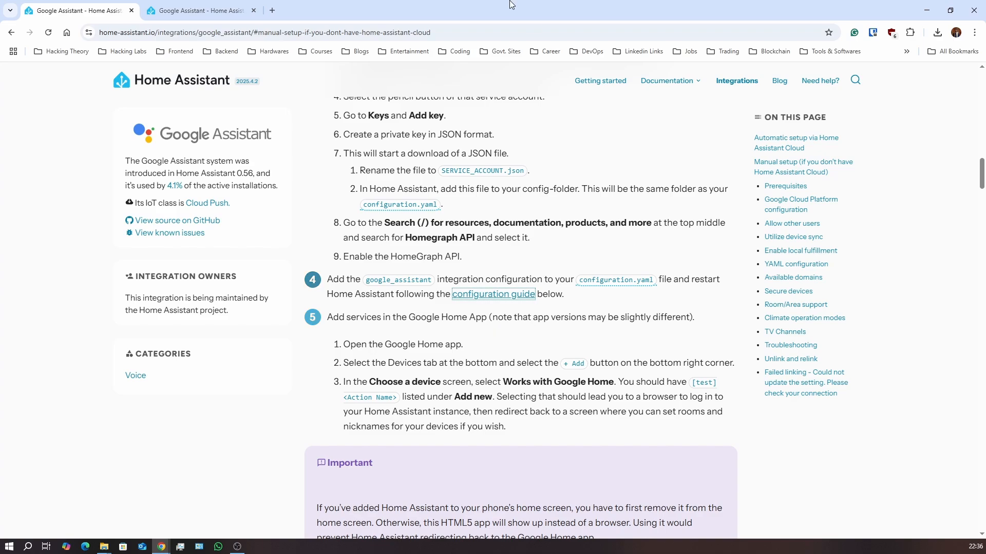
drag(508, 8, 0, 80)
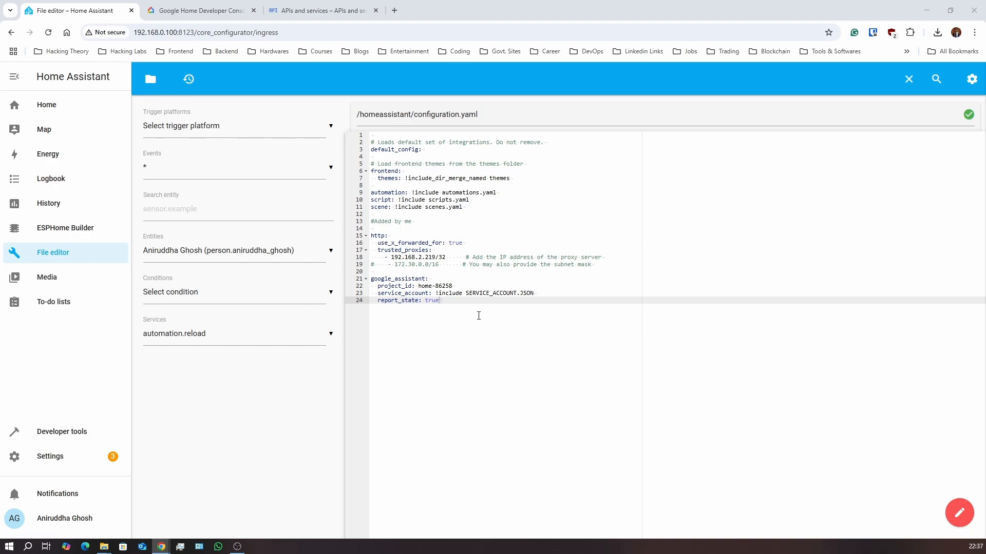
Pass through Home and Settings back to File editor, then restore the browser and drag it left
click(75, 105)
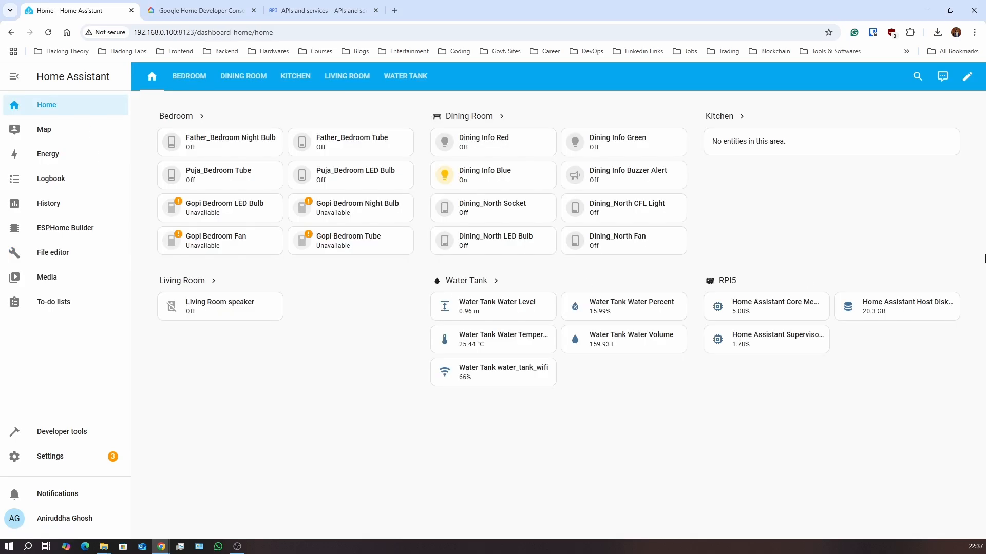
click(60, 453)
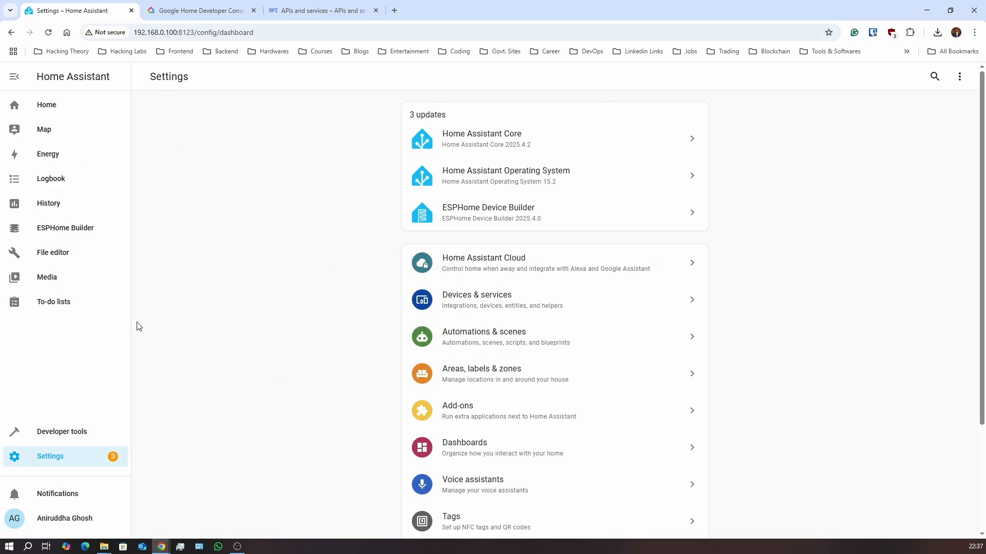
click(68, 258)
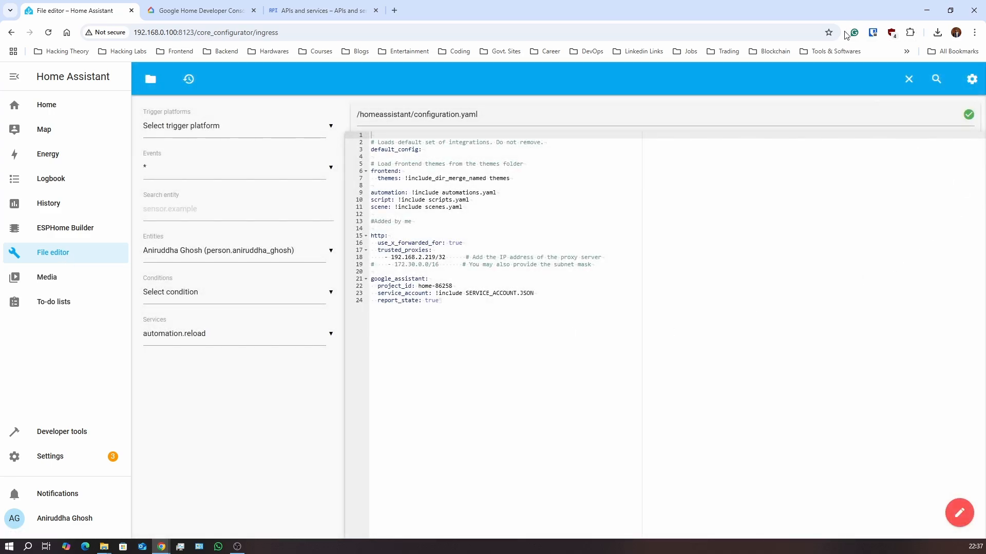
double_click(847, 15)
drag(806, 12, 534, 42)
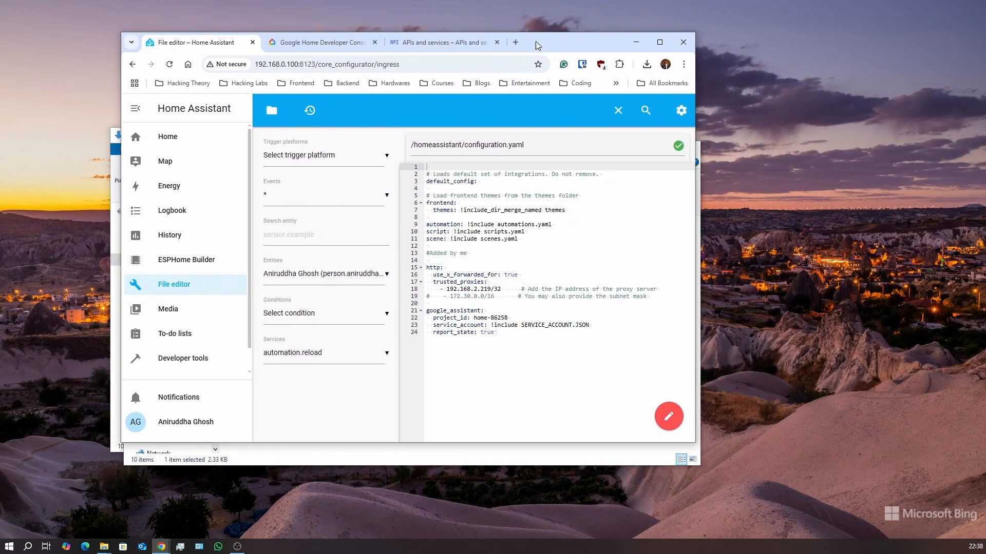
In Google Home's Works with Google Home service list, search for "test"
click(635, 43)
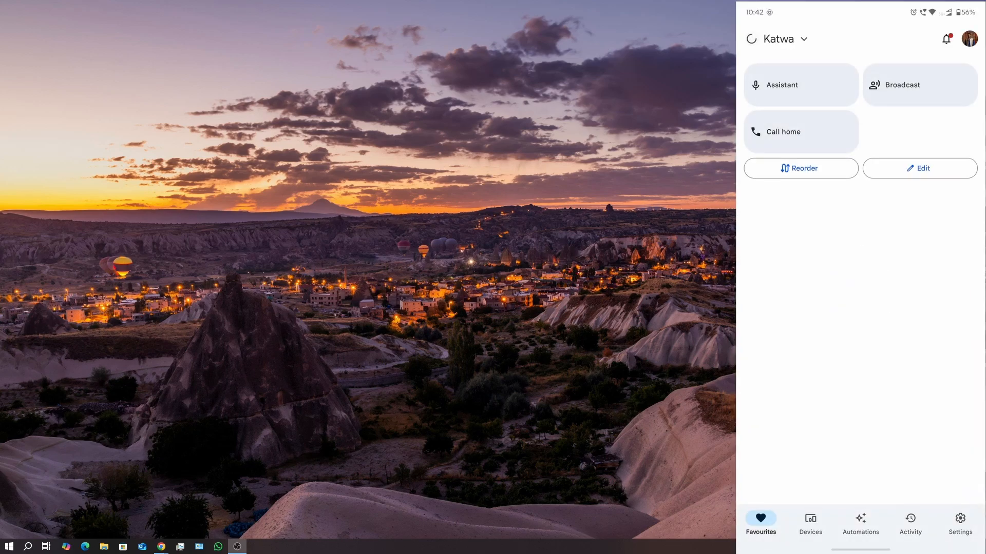
click(811, 523)
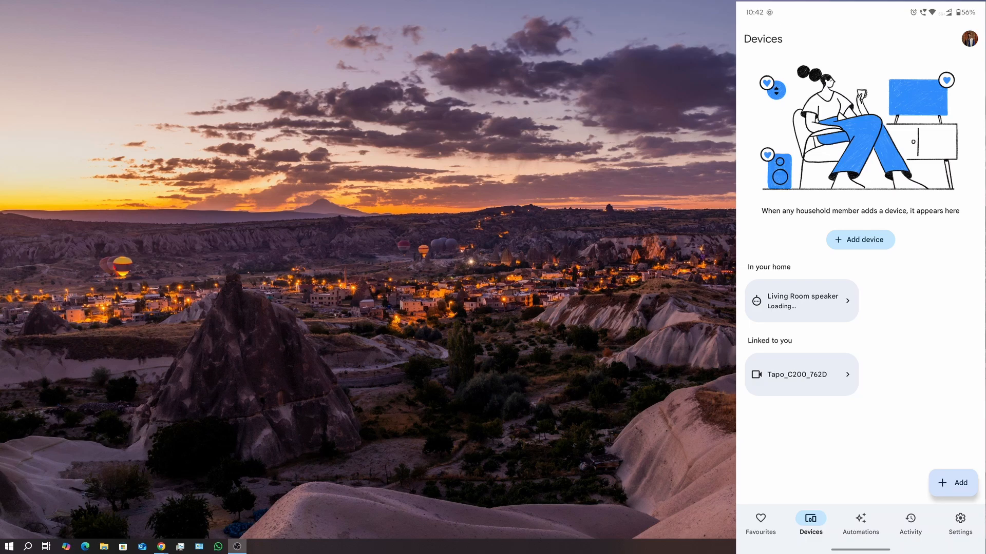
click(952, 483)
click(865, 224)
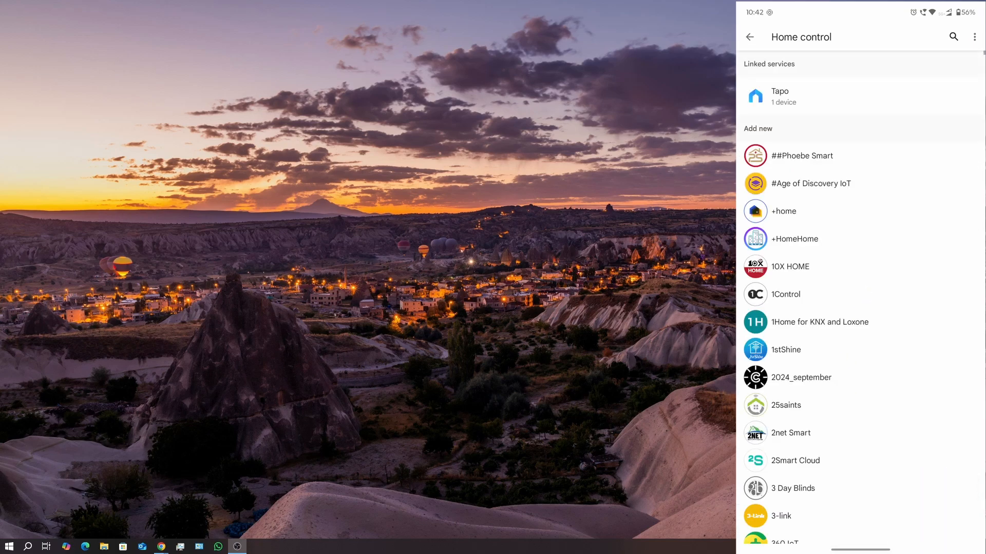
click(953, 37)
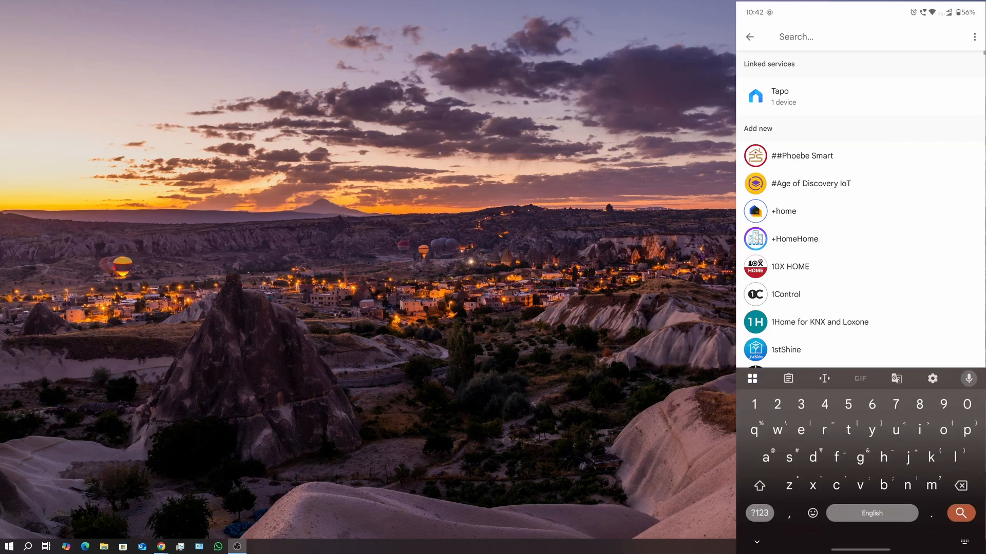
text(test)
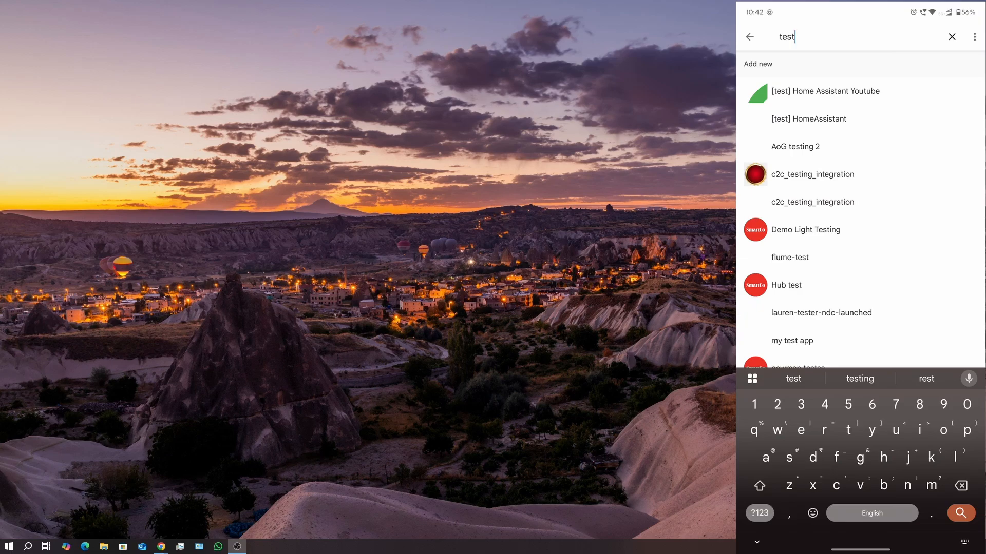
Link the "[test] HomeAssistant" service and review its Dining Room and Water Tank devices
click(808, 120)
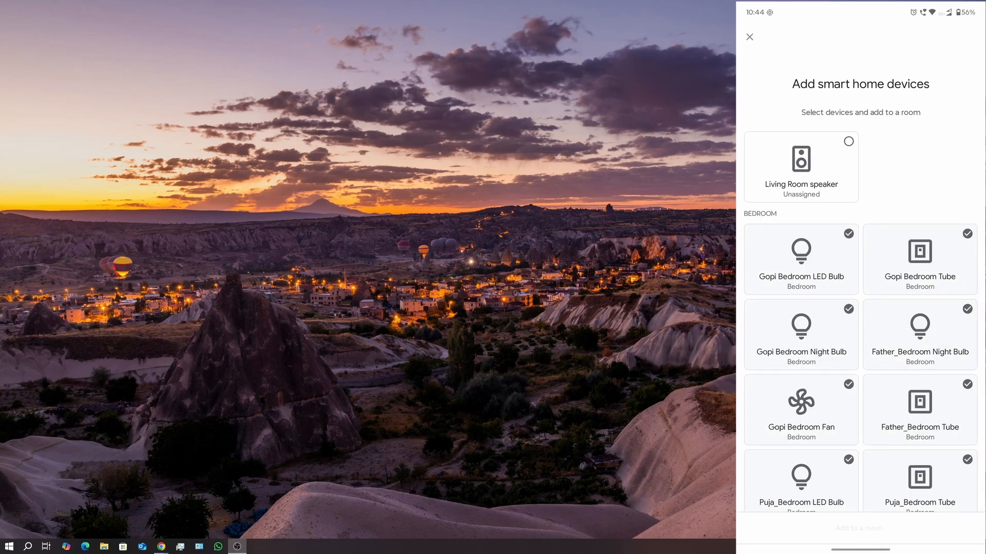
scroll(860, 318, down, 15)
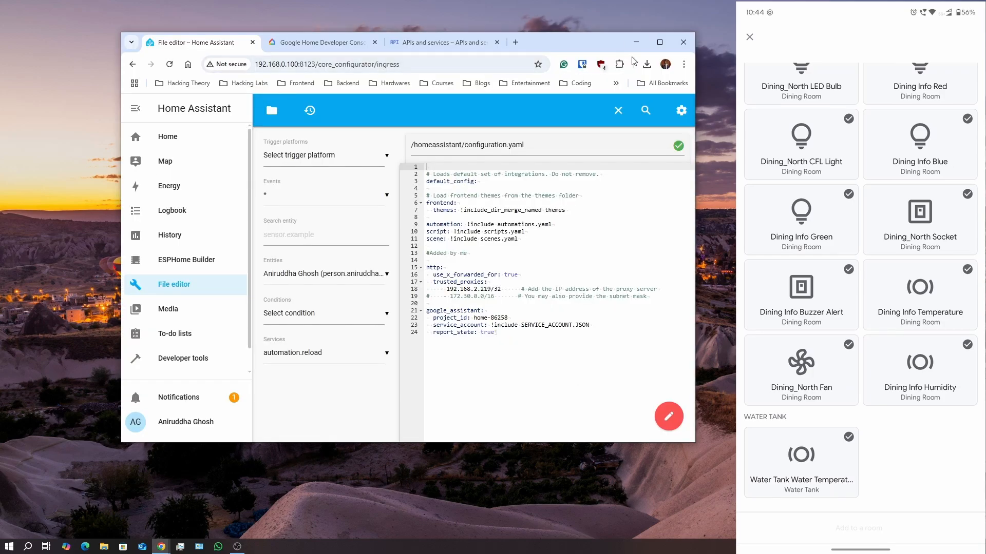
Dismiss the failed-login notification in Home Assistant
click(659, 43)
click(97, 493)
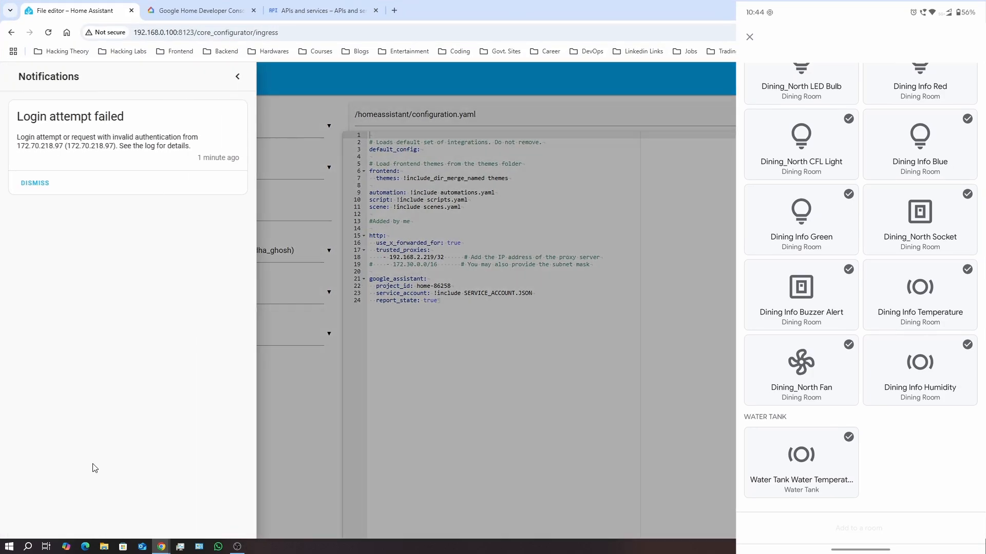
click(33, 183)
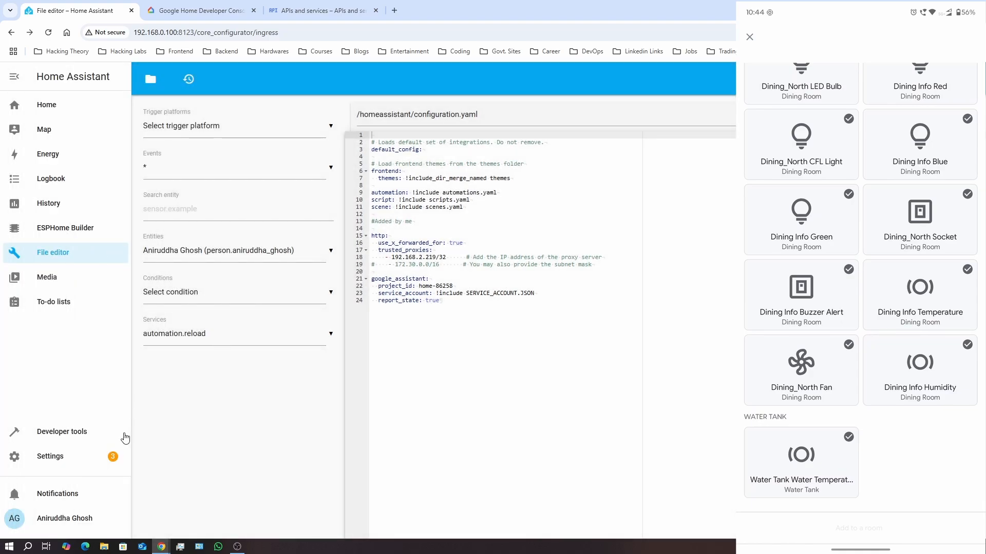
Close configuration.yaml and reopen it from the file browser
click(891, 79)
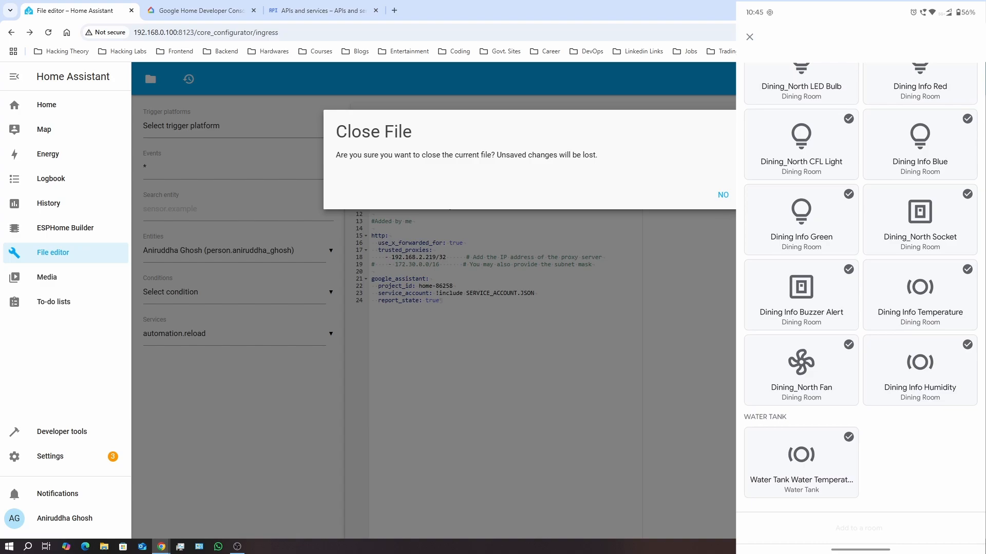
click(764, 195)
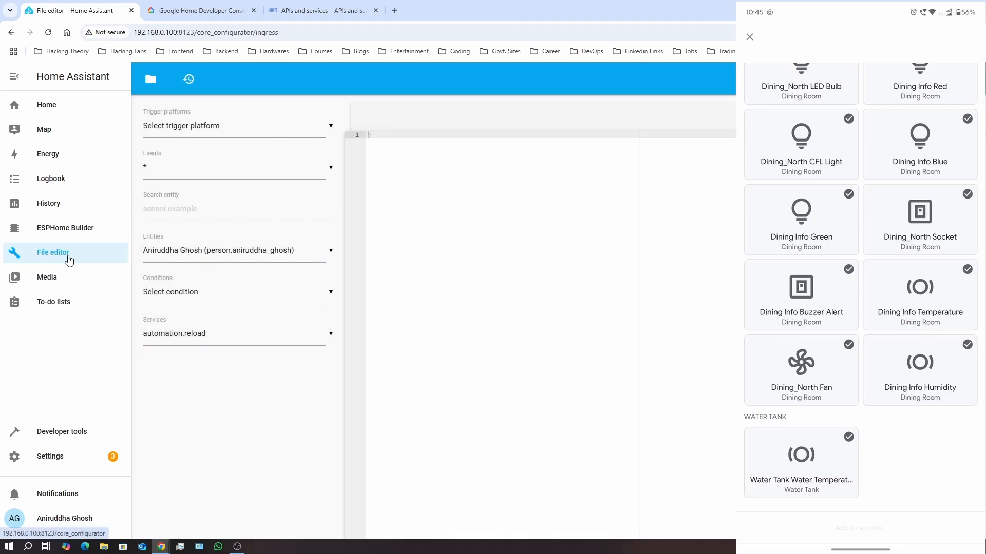
click(150, 79)
click(210, 241)
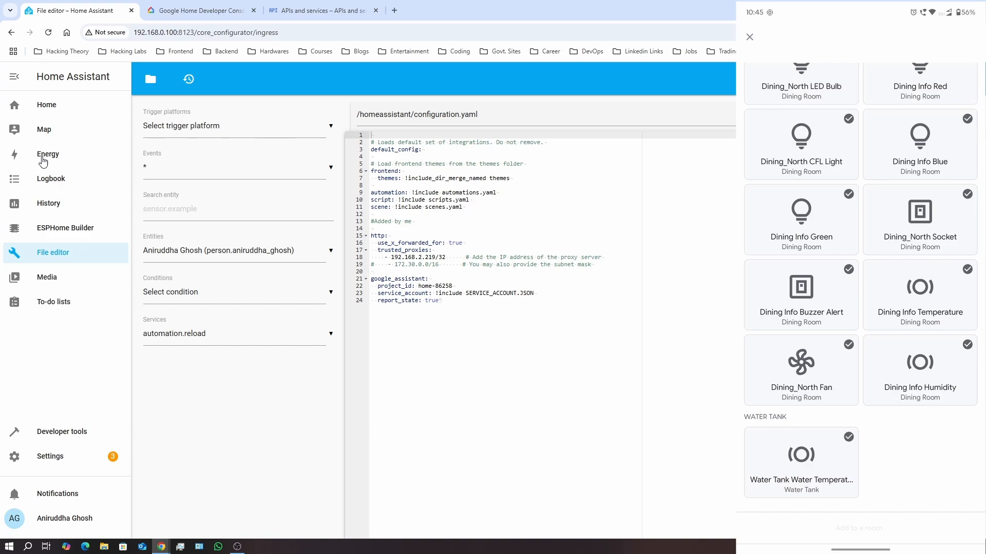
Check that the Dining Info Blue entity is exposed to voice assistants
click(47, 110)
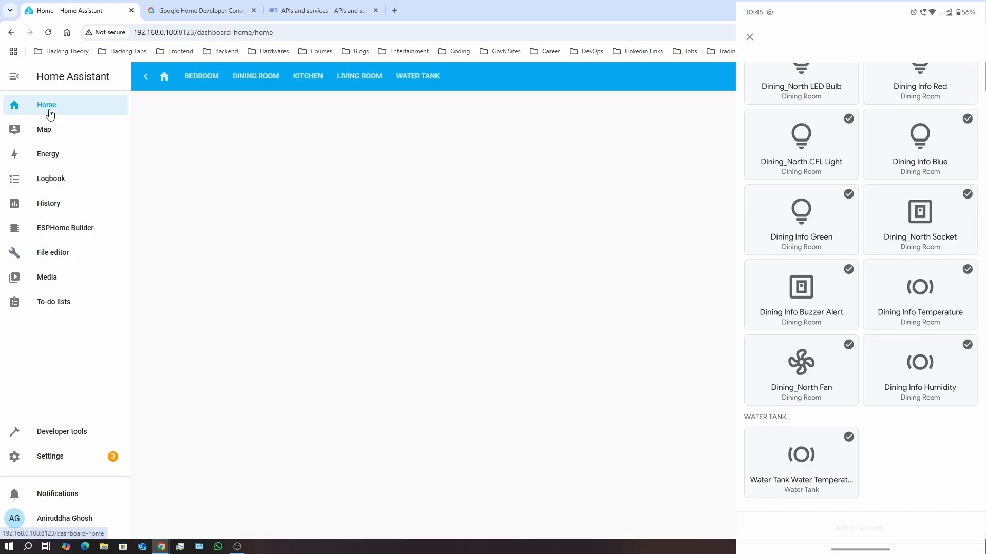
click(80, 461)
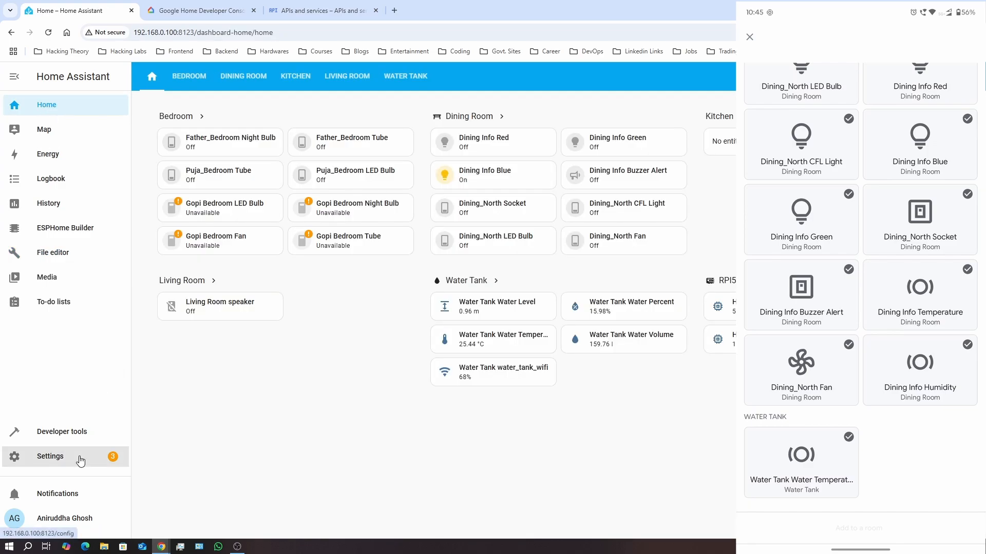
click(507, 303)
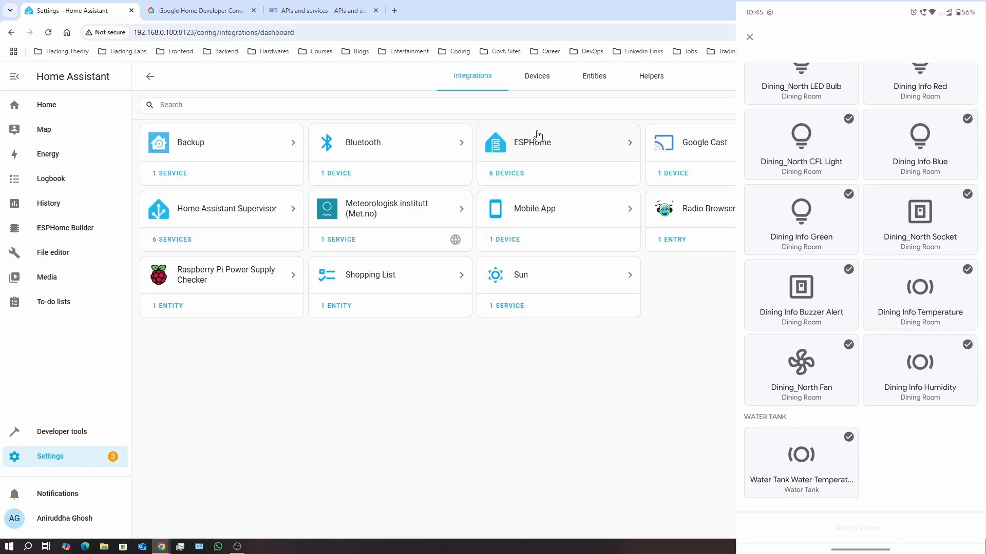
click(594, 76)
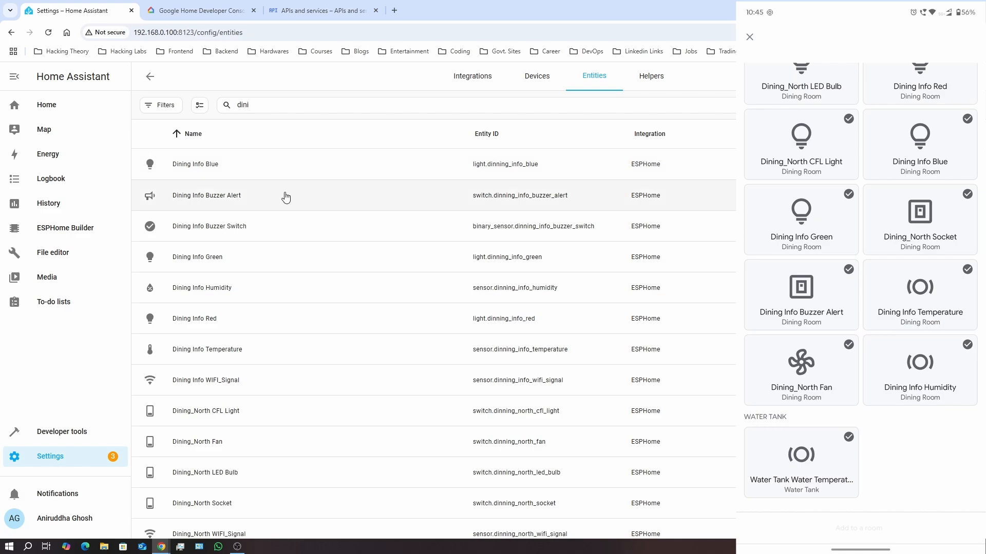
click(220, 175)
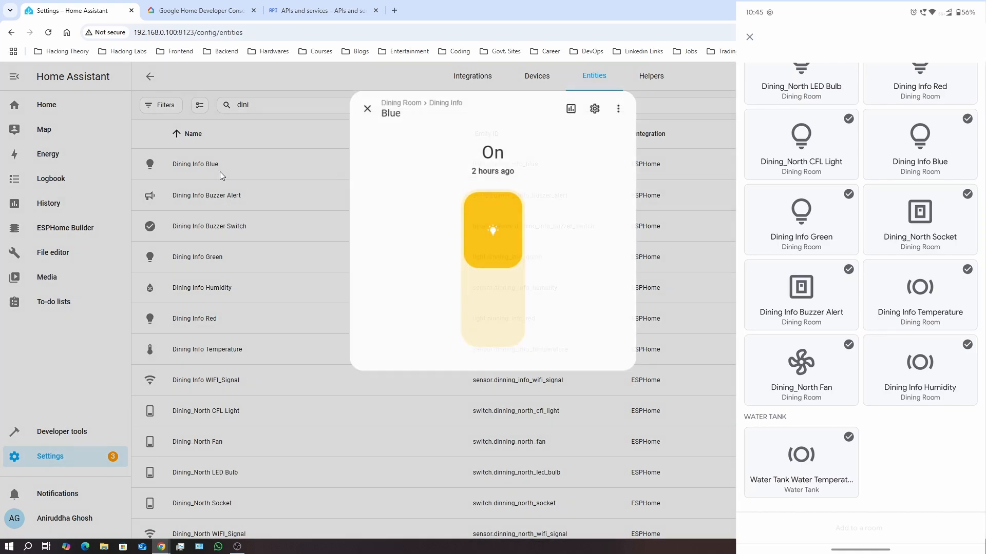
click(605, 107)
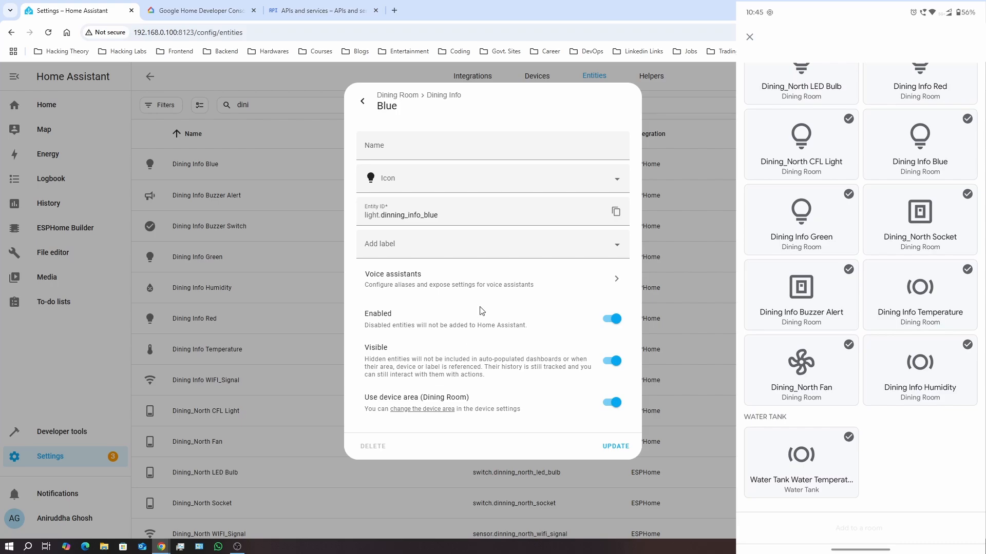
click(482, 282)
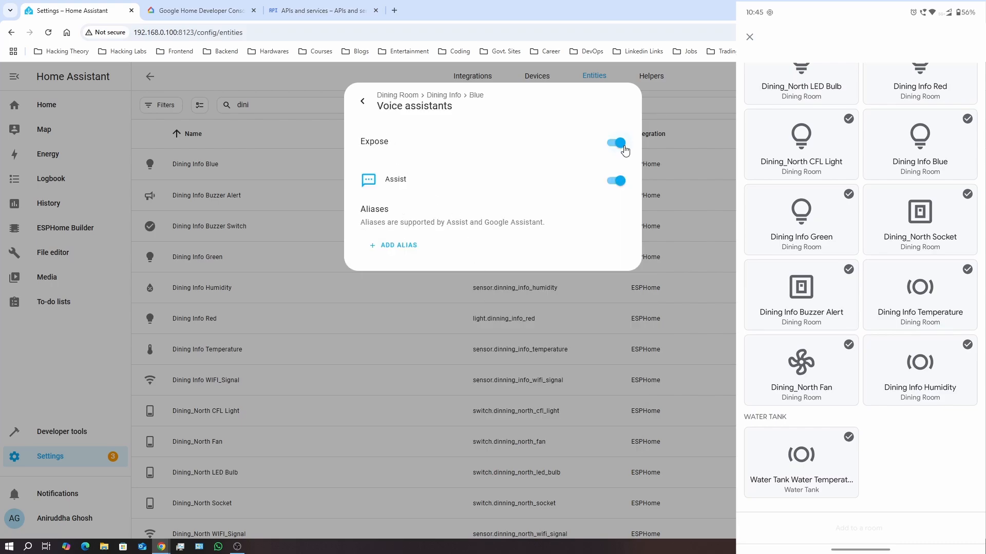
click(275, 78)
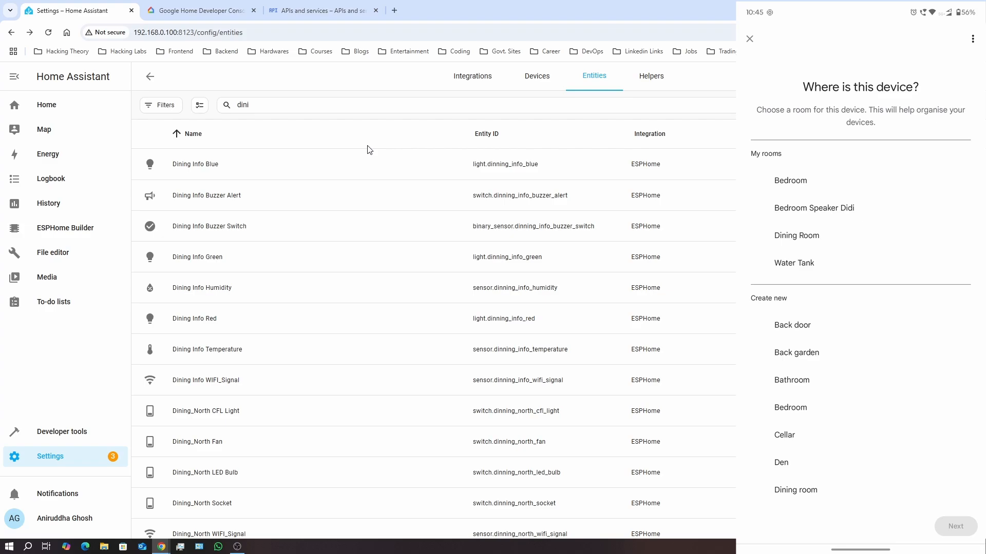
Review Home Assistant's labels and areas to match the Bedroom, Dining Room and Water Tank rooms
click(98, 465)
click(497, 368)
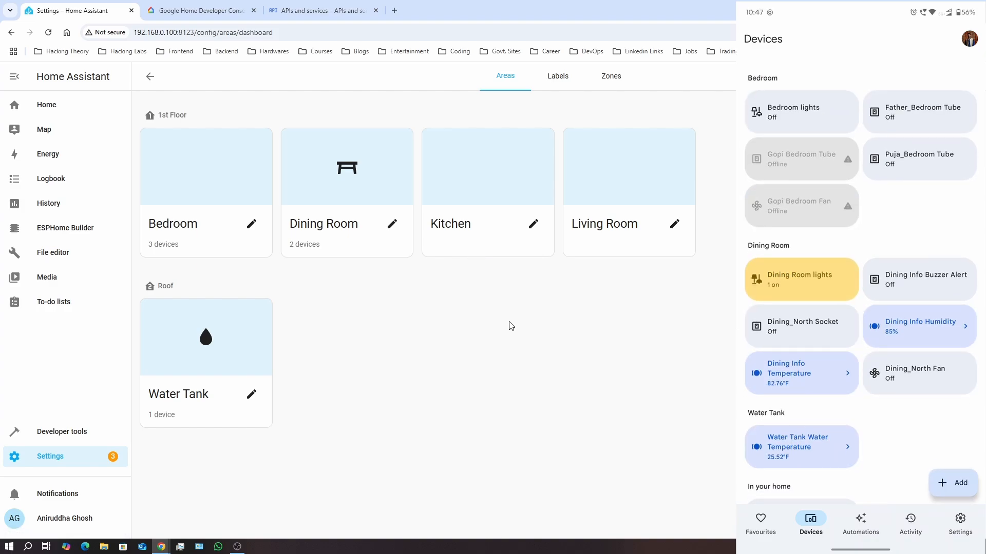
click(569, 78)
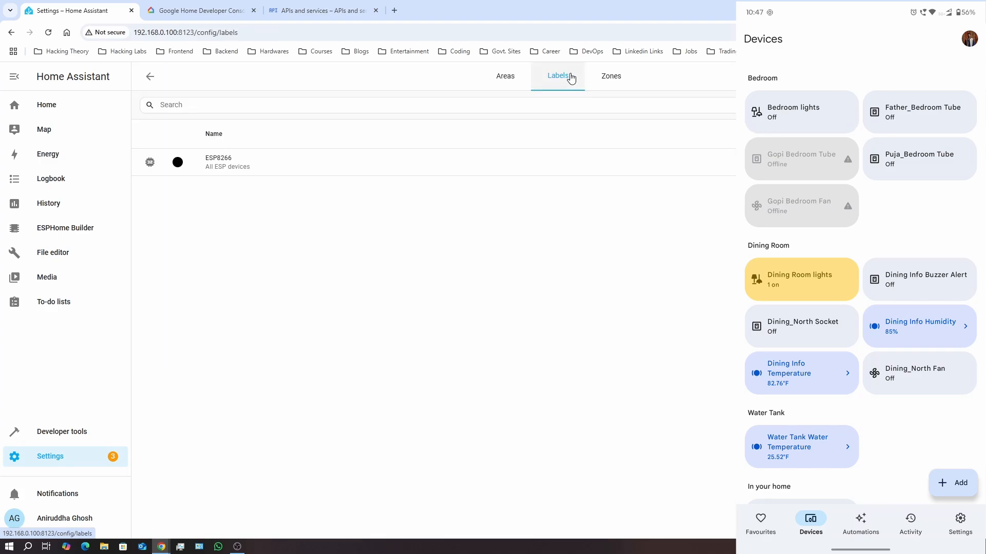
click(510, 82)
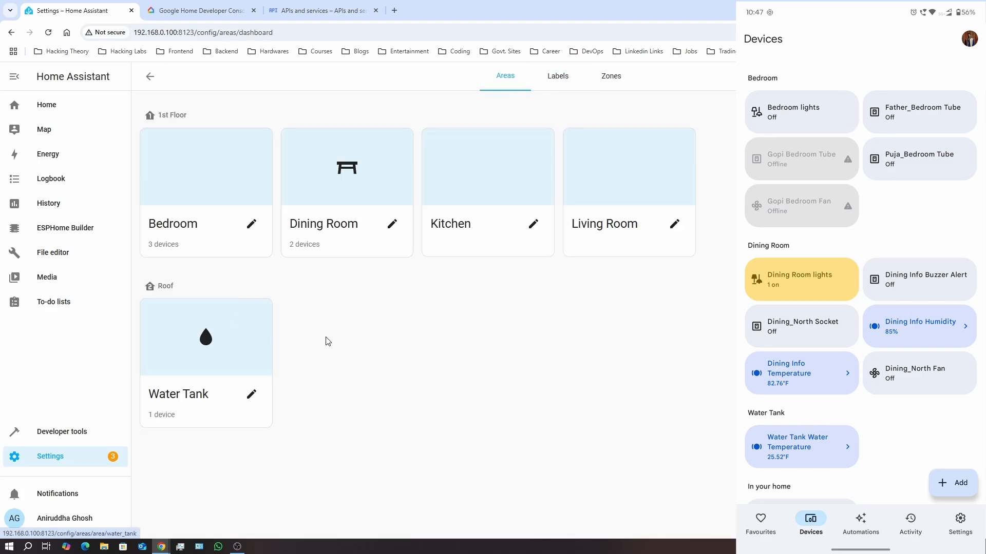